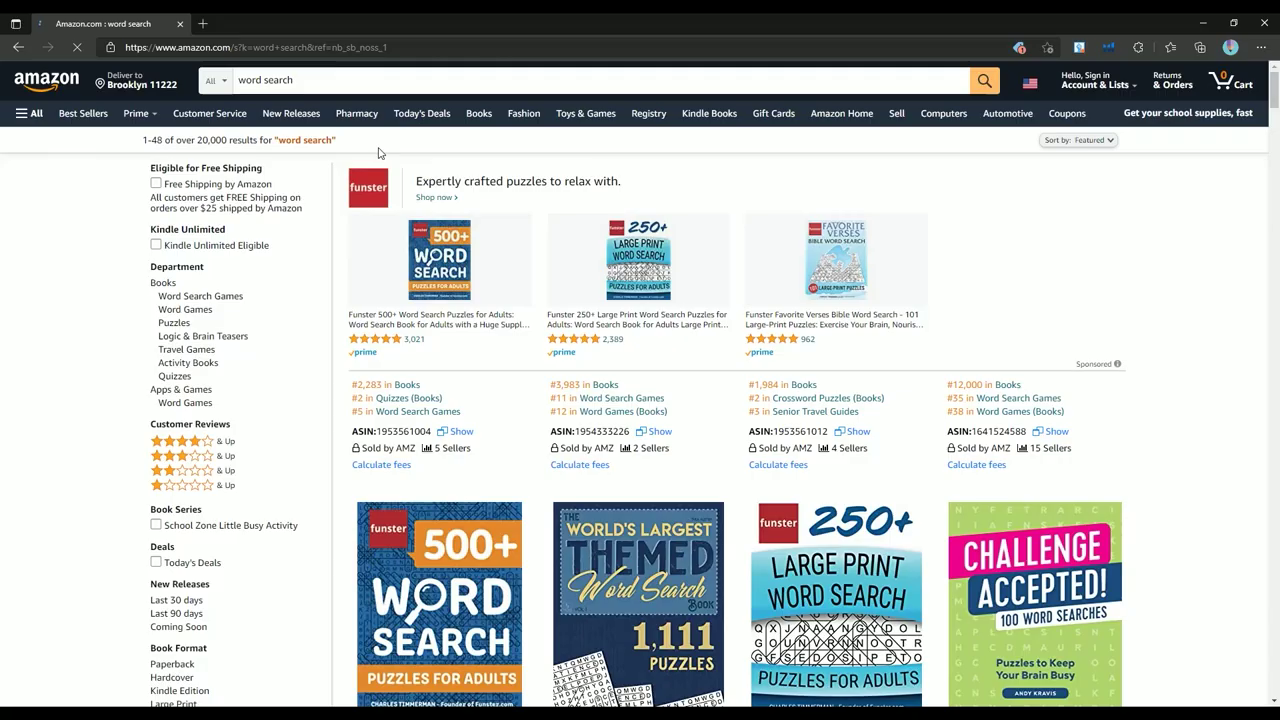
Step: Scroll down through Amazon's 'word search' results listing over 20,000 items
scroll(425, 193, "down", 3)
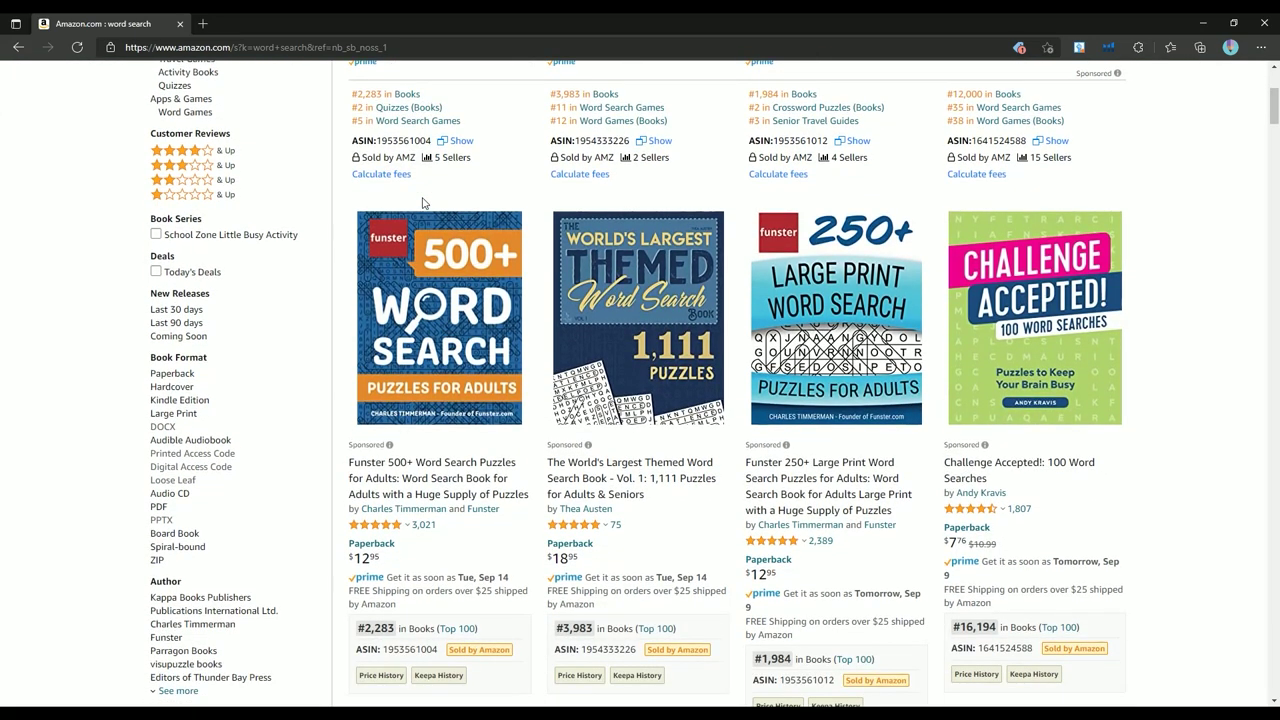
scroll(420, 205, "down", 6)
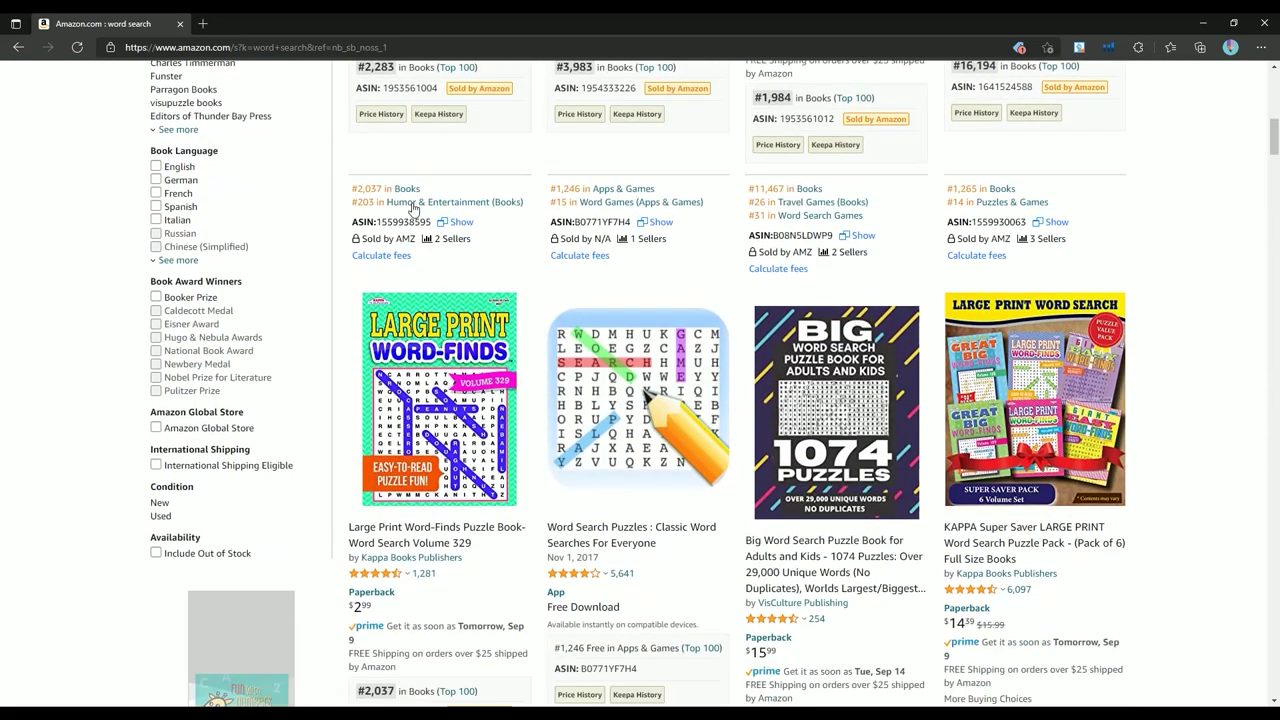
scroll(330, 350, "down", 7)
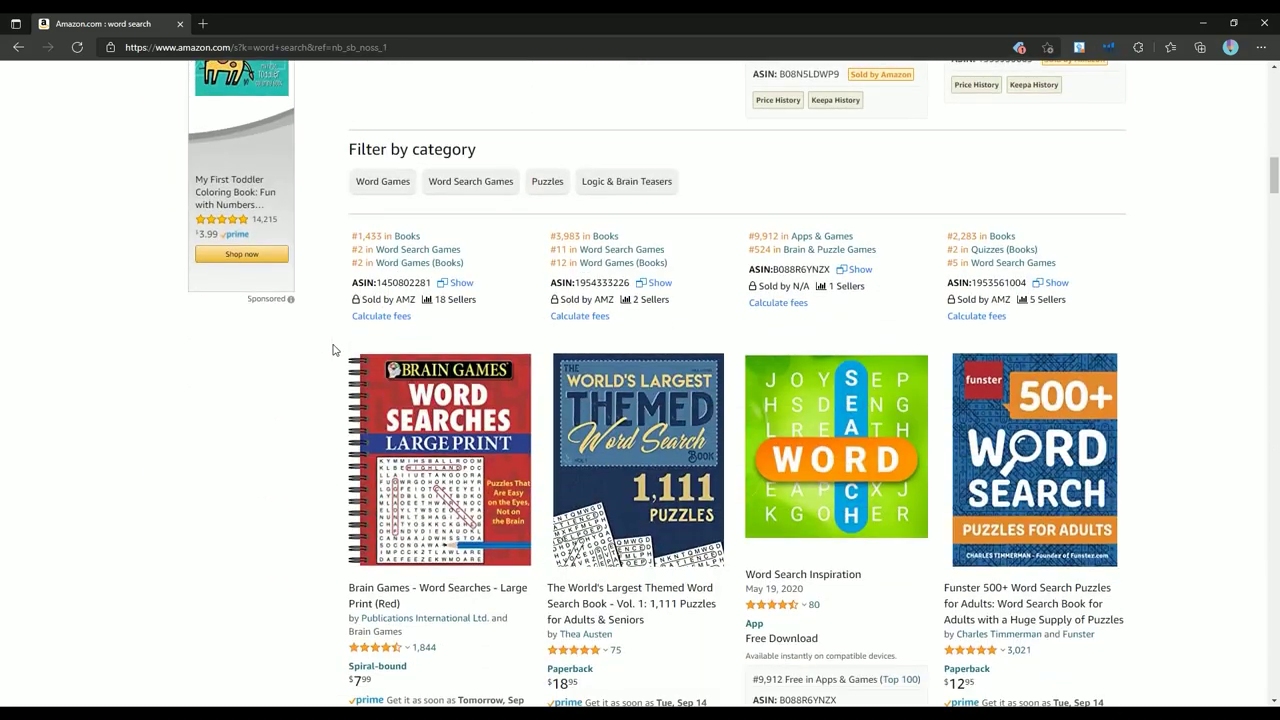
scroll(334, 350, "down", 2)
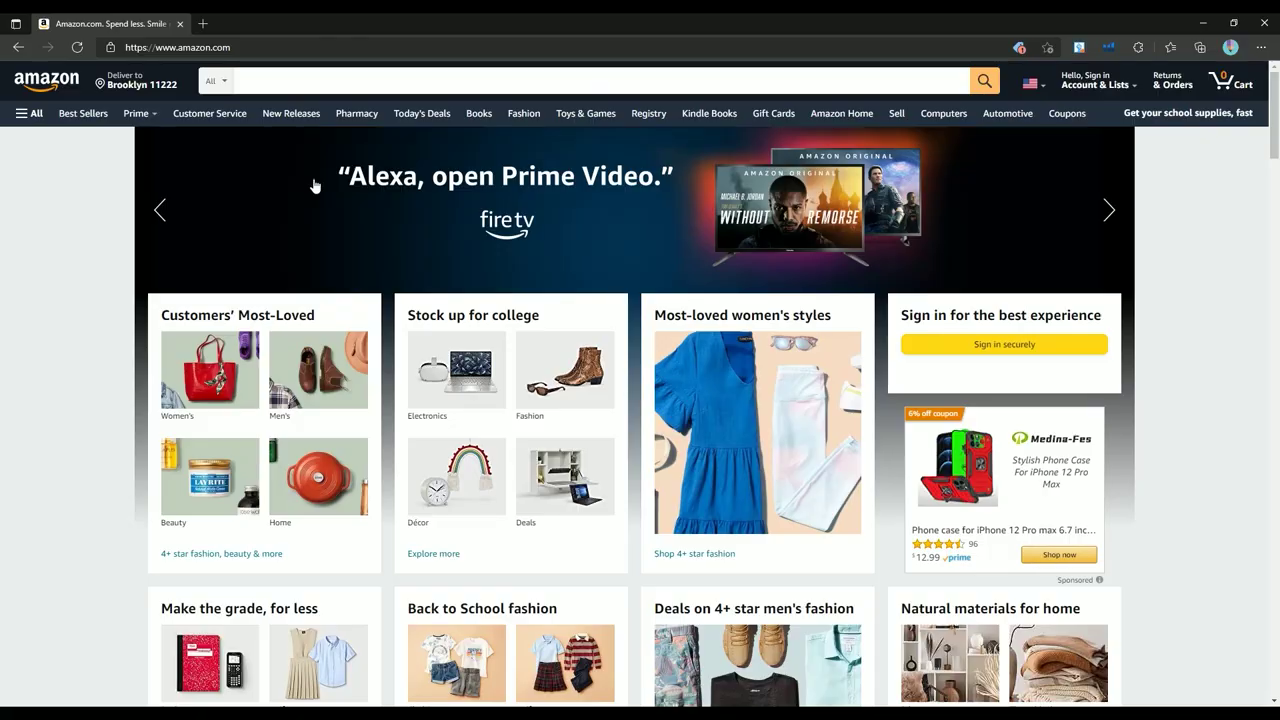
Step: Search Amazon for 'word search'
left_click(306, 78)
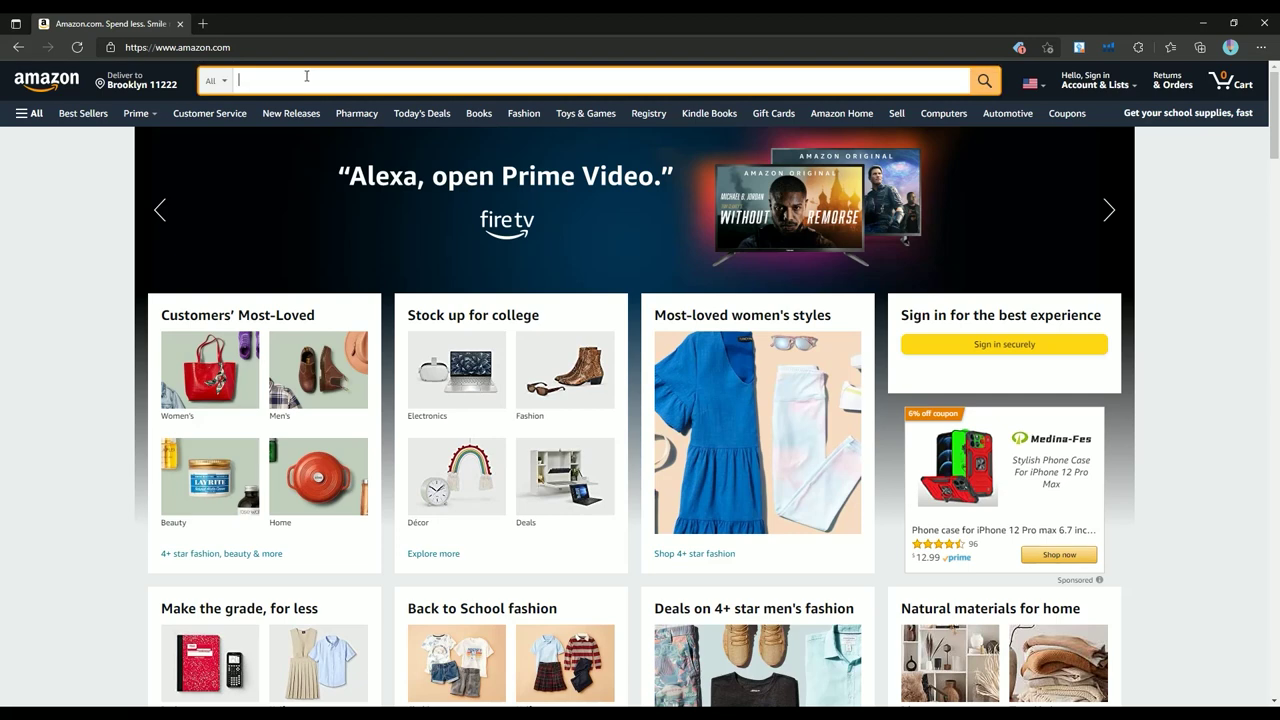
type("word searc")
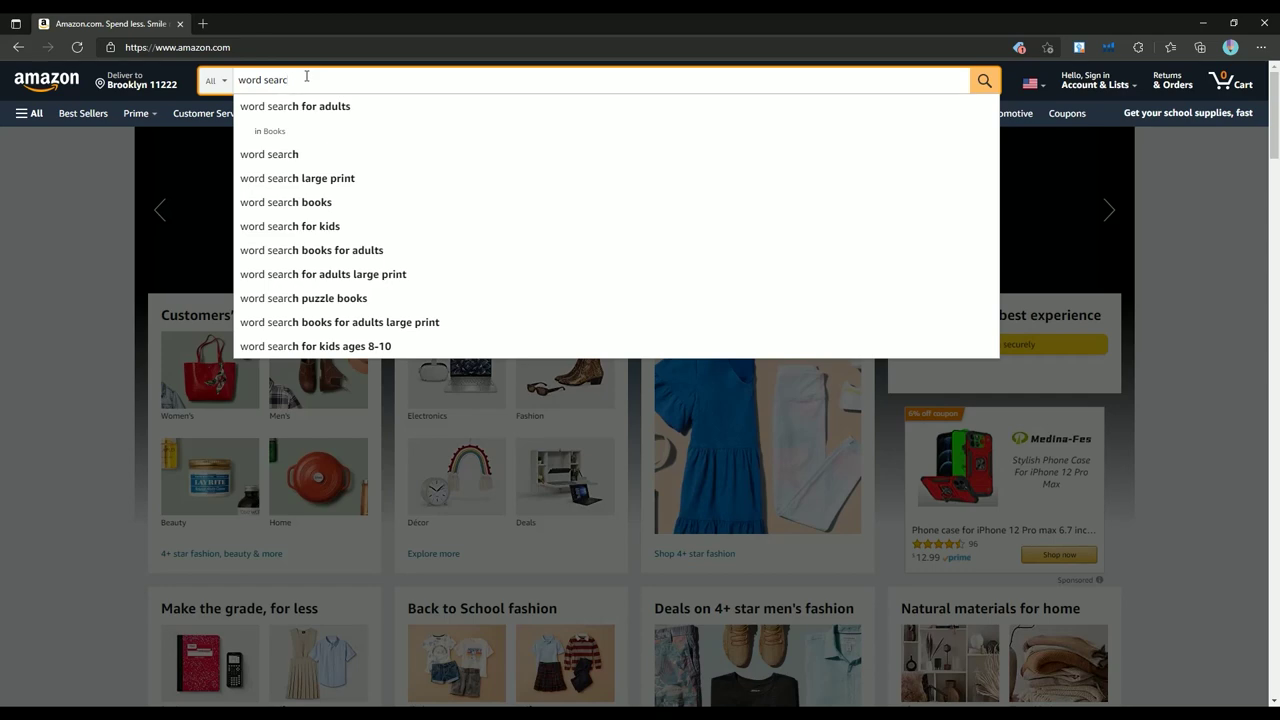
type("h")
key("Return")
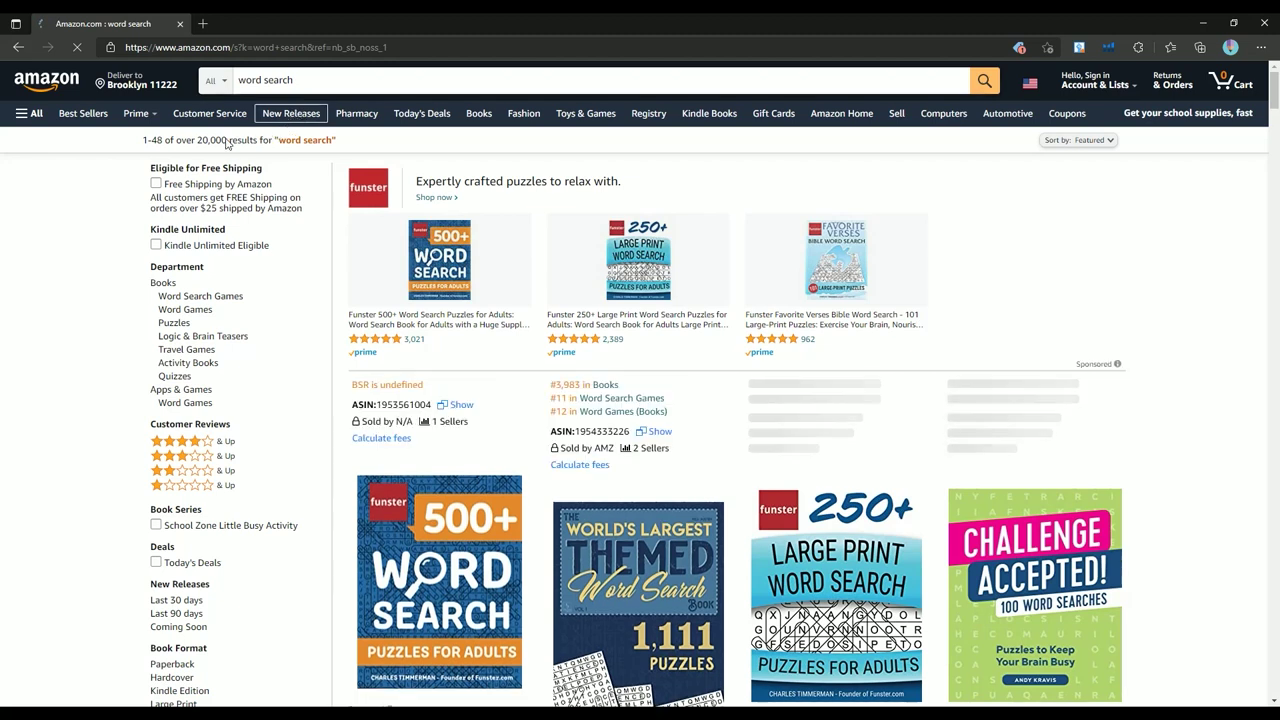
Step: Check the results count, browse the listings, and open the Funster 250+ Large Print Word Search book
left_click_drag(140, 142, 343, 149)
left_click(380, 152)
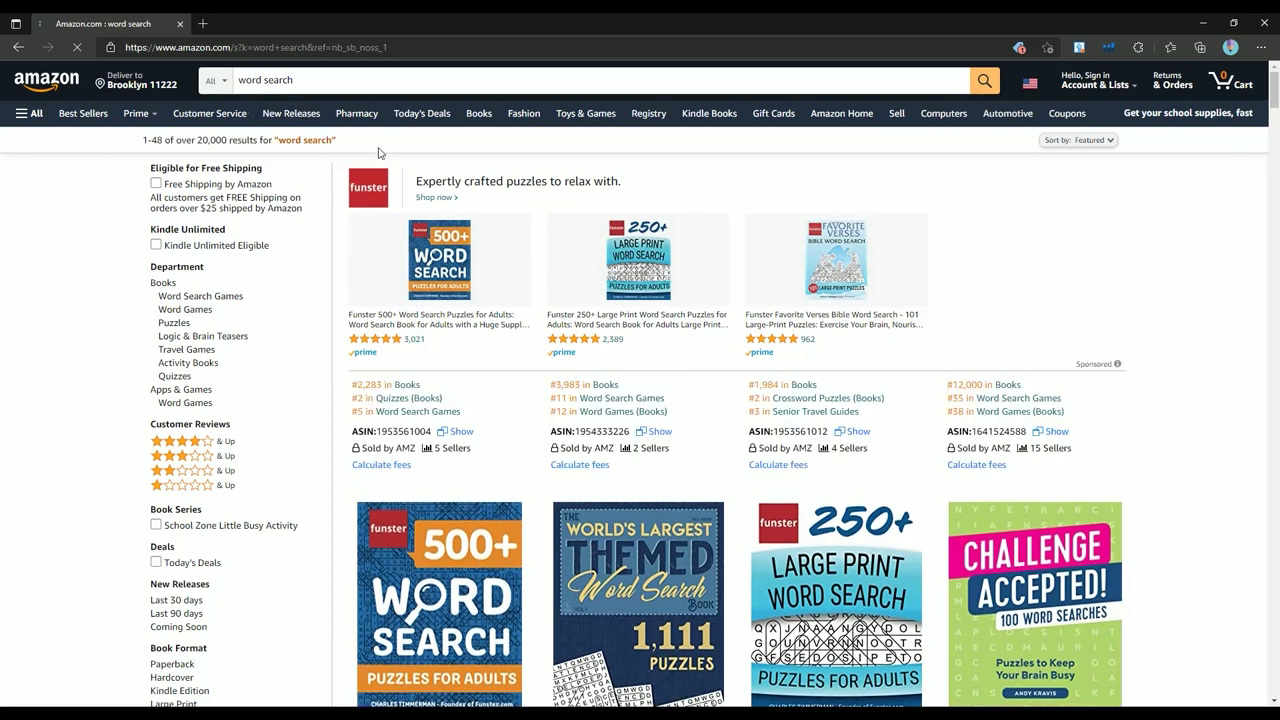
scroll(424, 195, "down", 1)
scroll(423, 203, "down", 2)
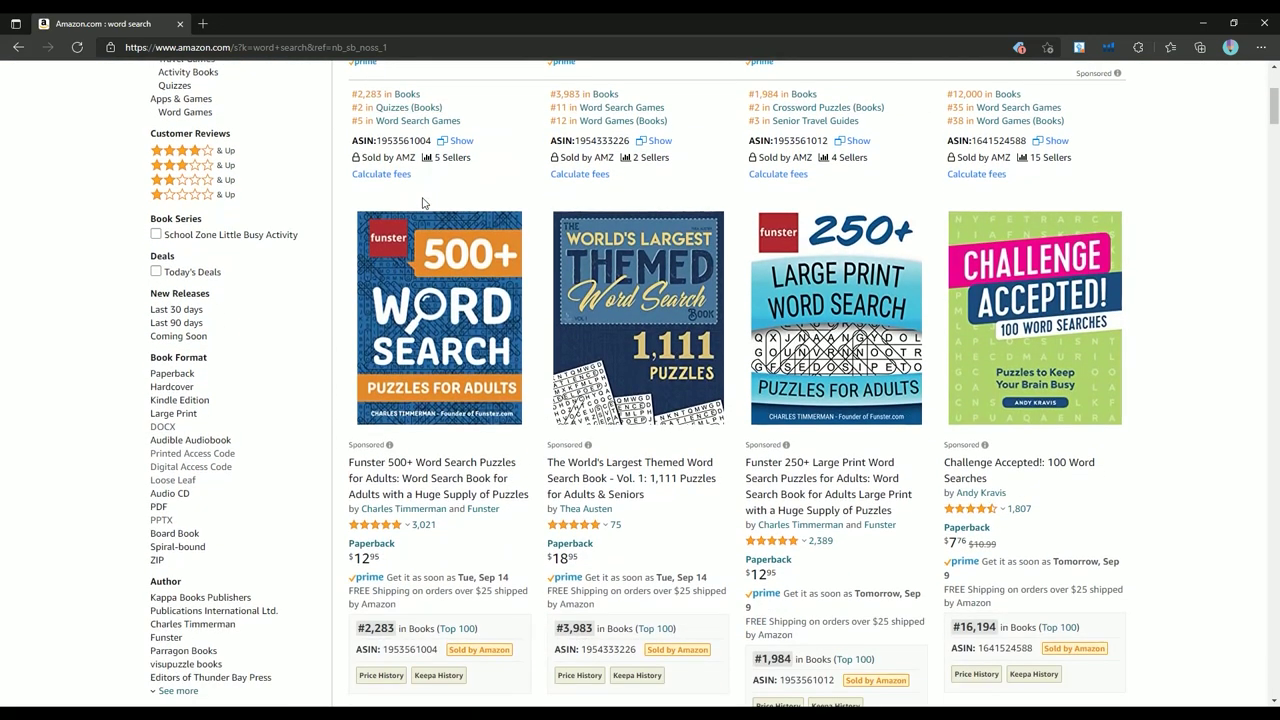
scroll(422, 203, "down", 8)
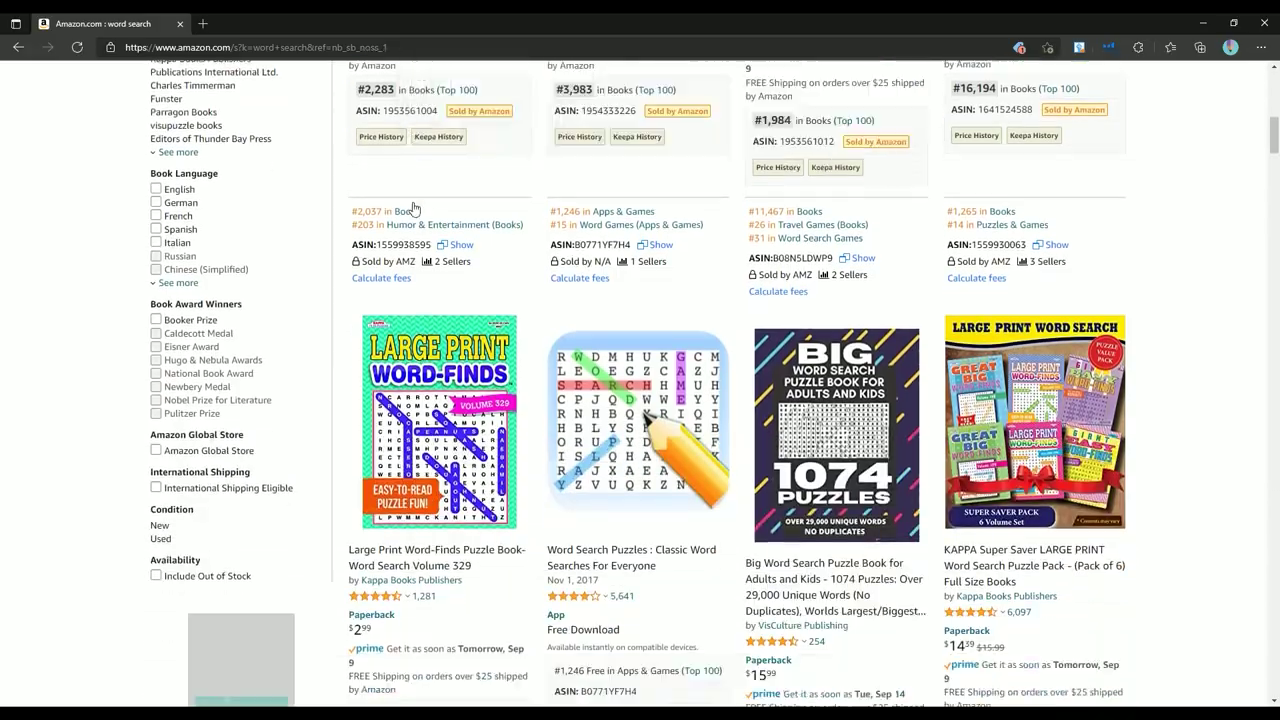
scroll(333, 349, "down", 11)
scroll(333, 349, "up", 3)
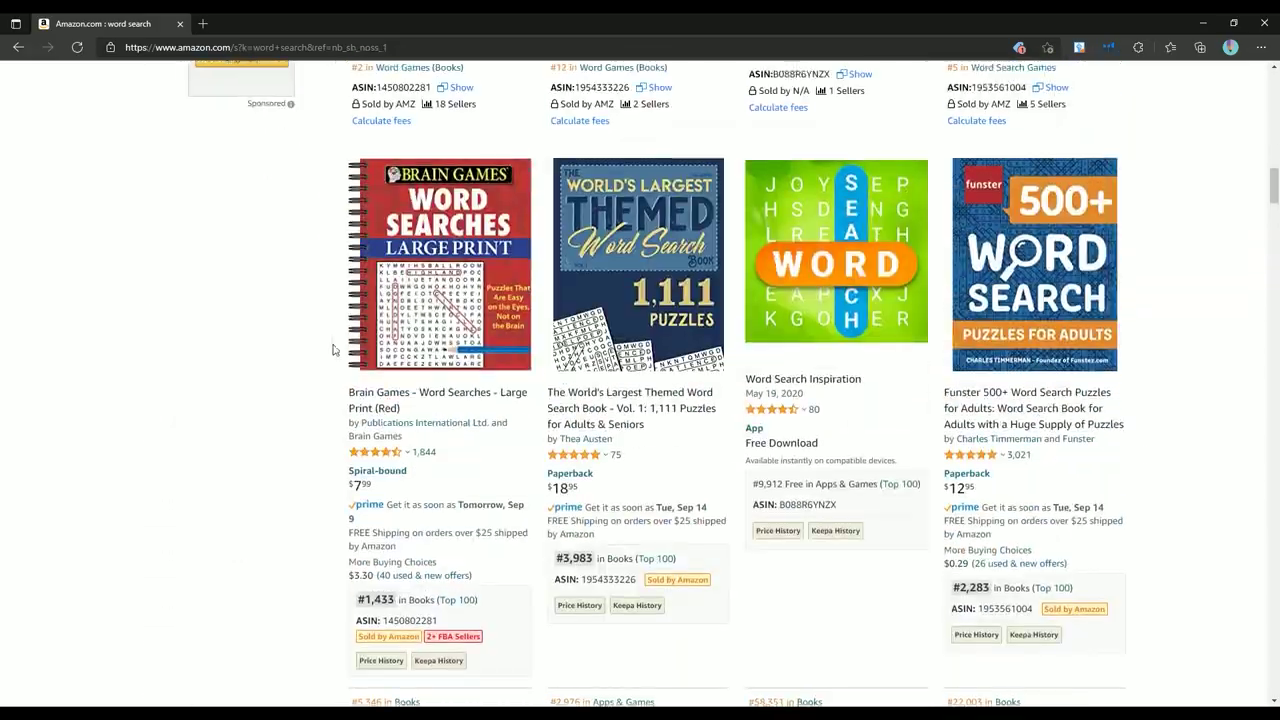
scroll(333, 349, "up", 10)
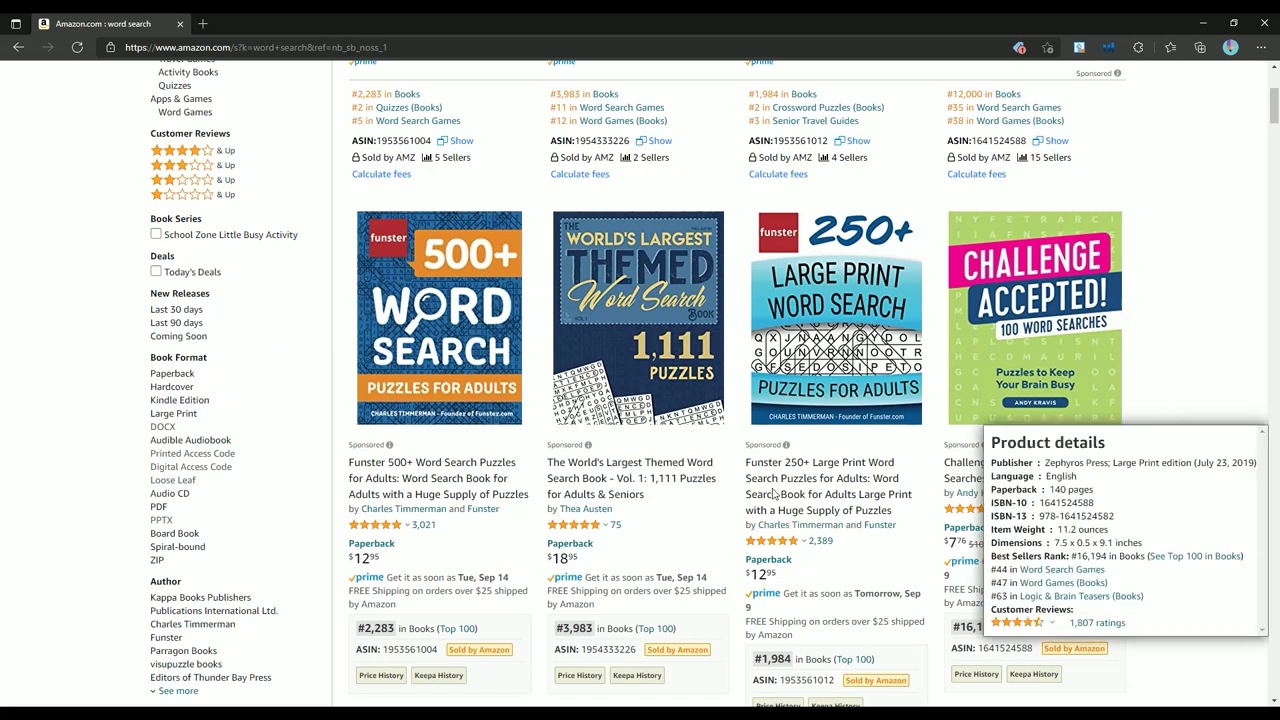
mouse_move(917, 356)
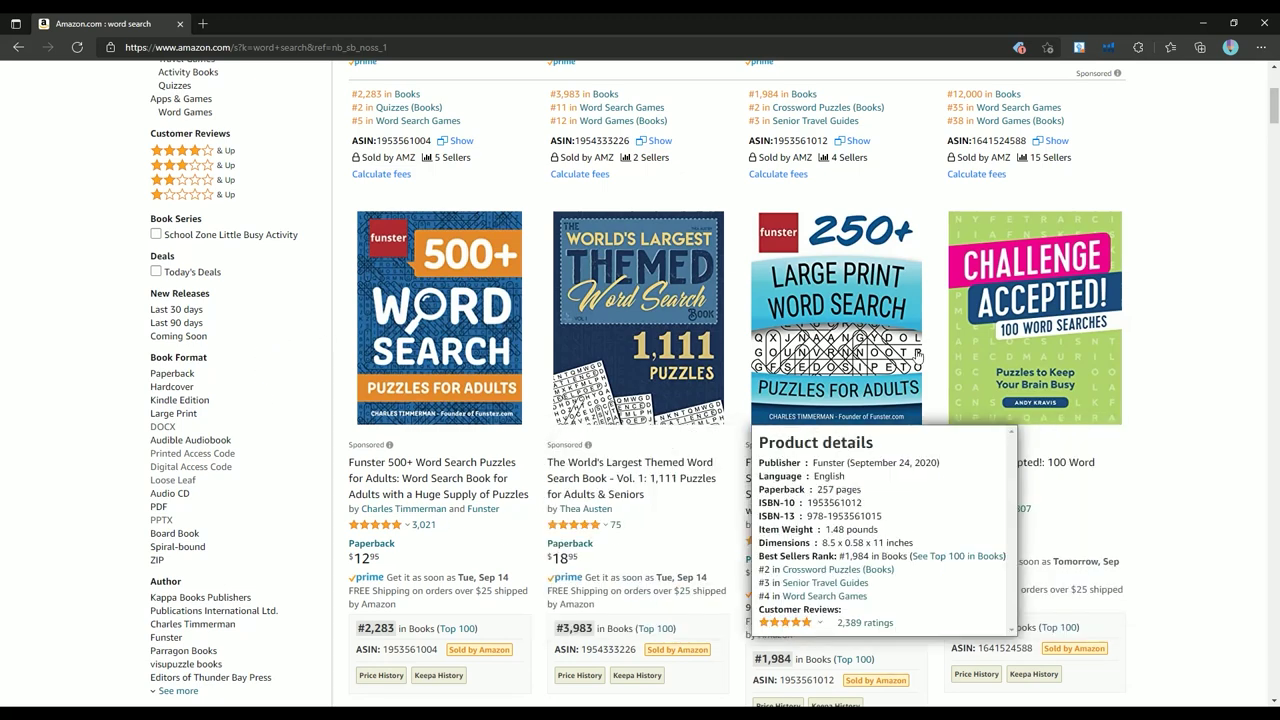
left_click(843, 314)
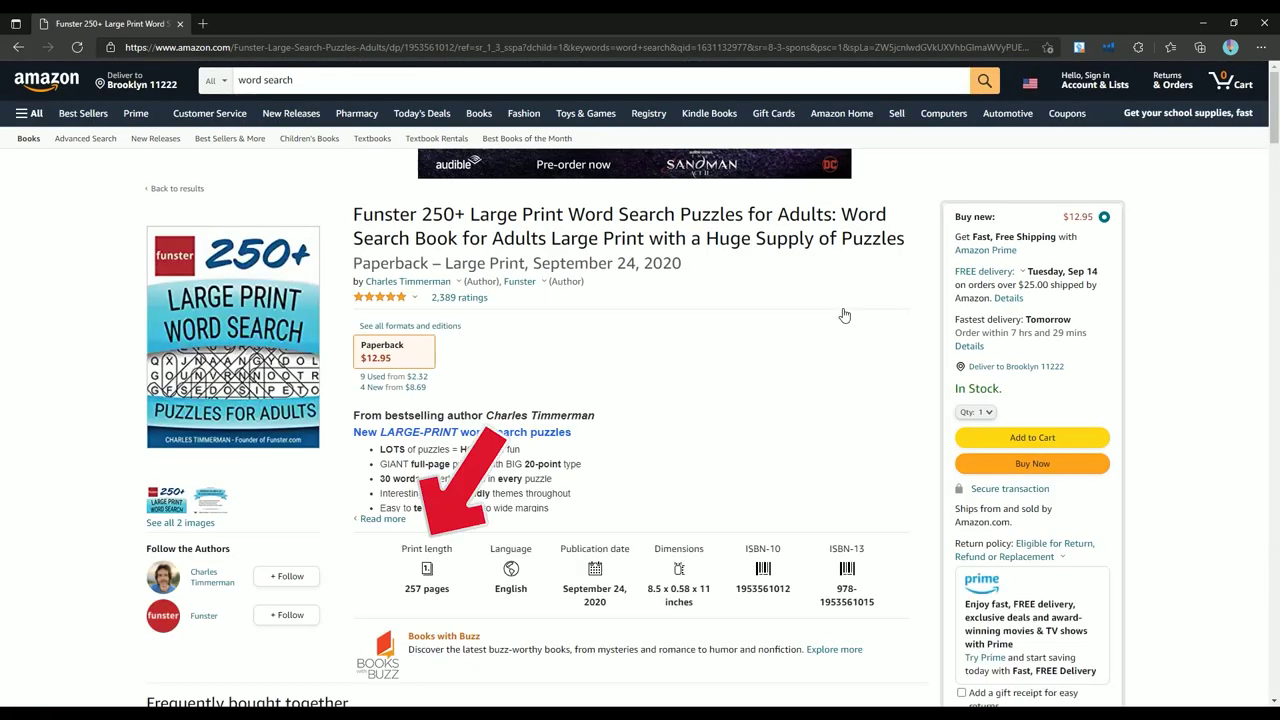
Step: Highlight the Funster book's 257-page print length and check its Helium 10 estimate of 2,556 sales
scroll(778, 331, "down", 1)
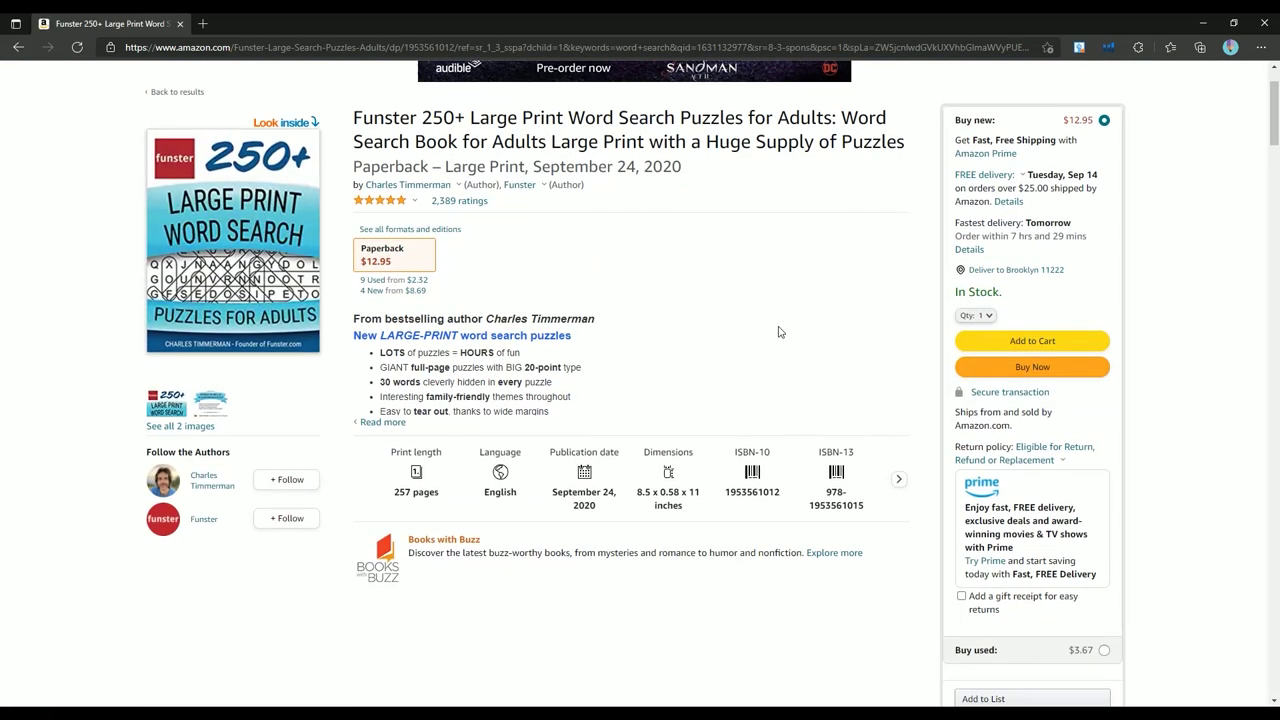
scroll(780, 332, "down", 1)
left_click_drag(394, 398, 446, 401)
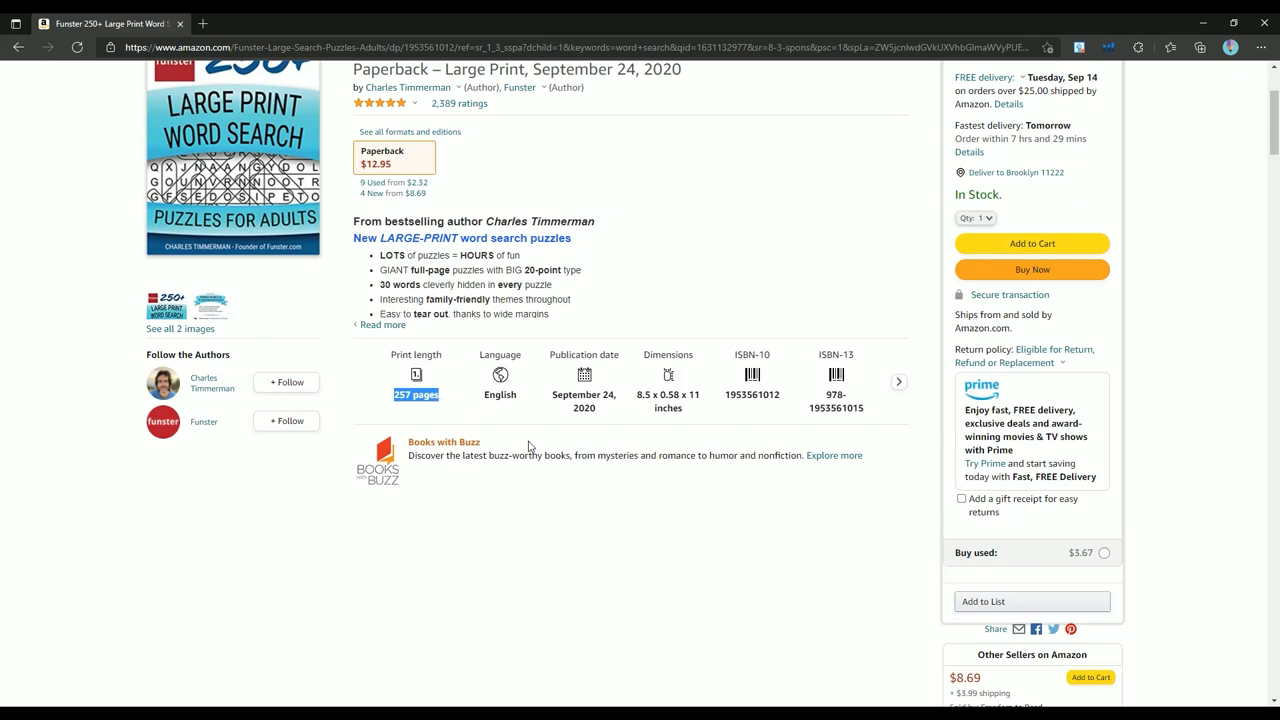
scroll(529, 447, "up", 1)
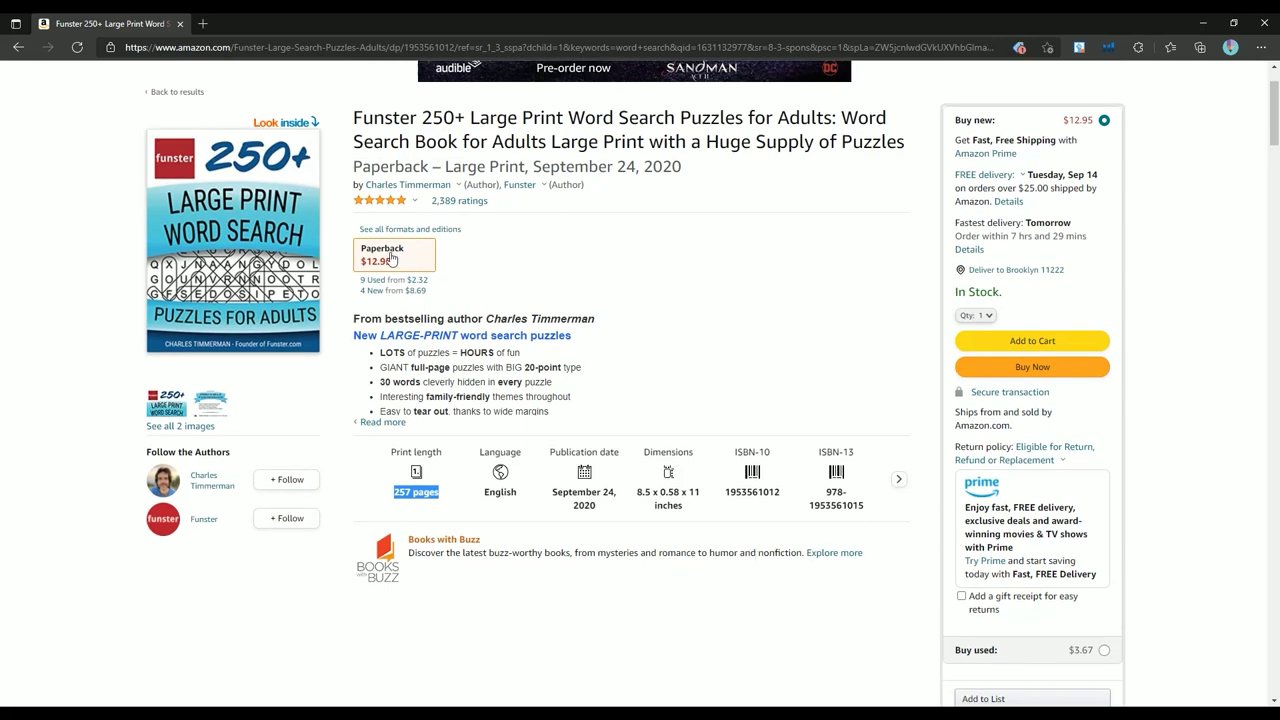
mouse_move(424, 190)
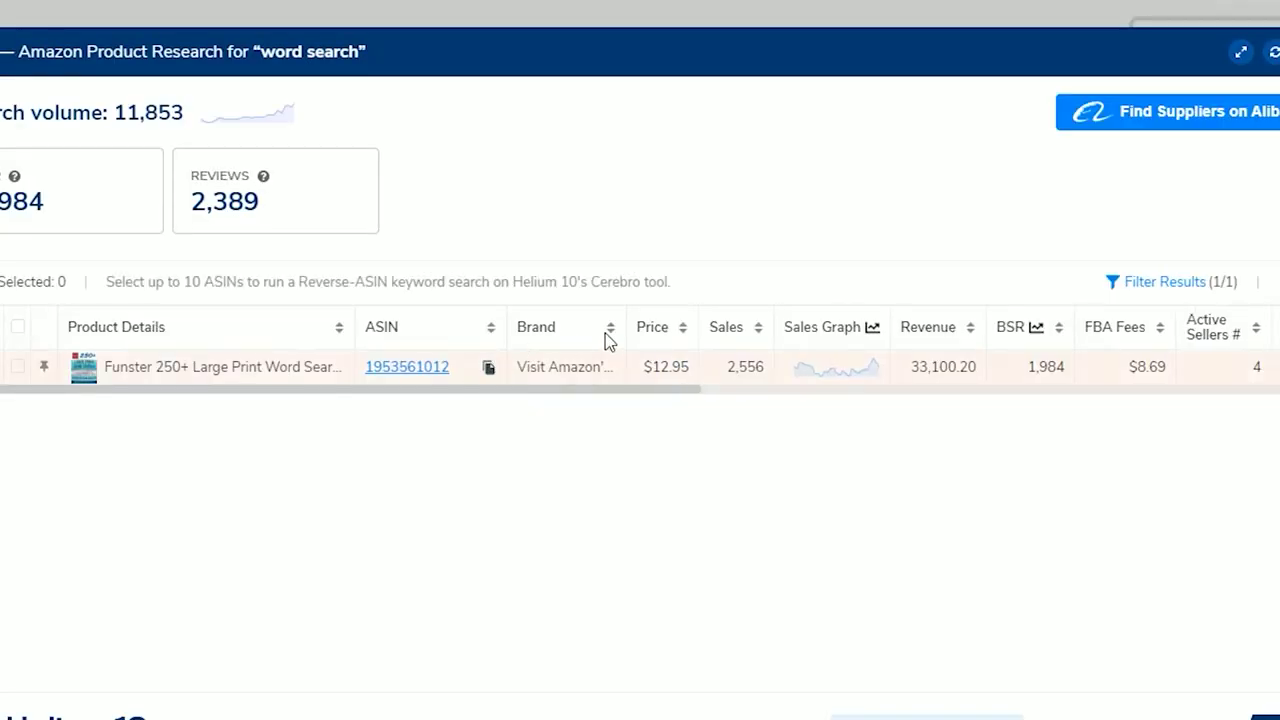
scroll(674, 394, "right", 2)
scroll(663, 392, "left", 2)
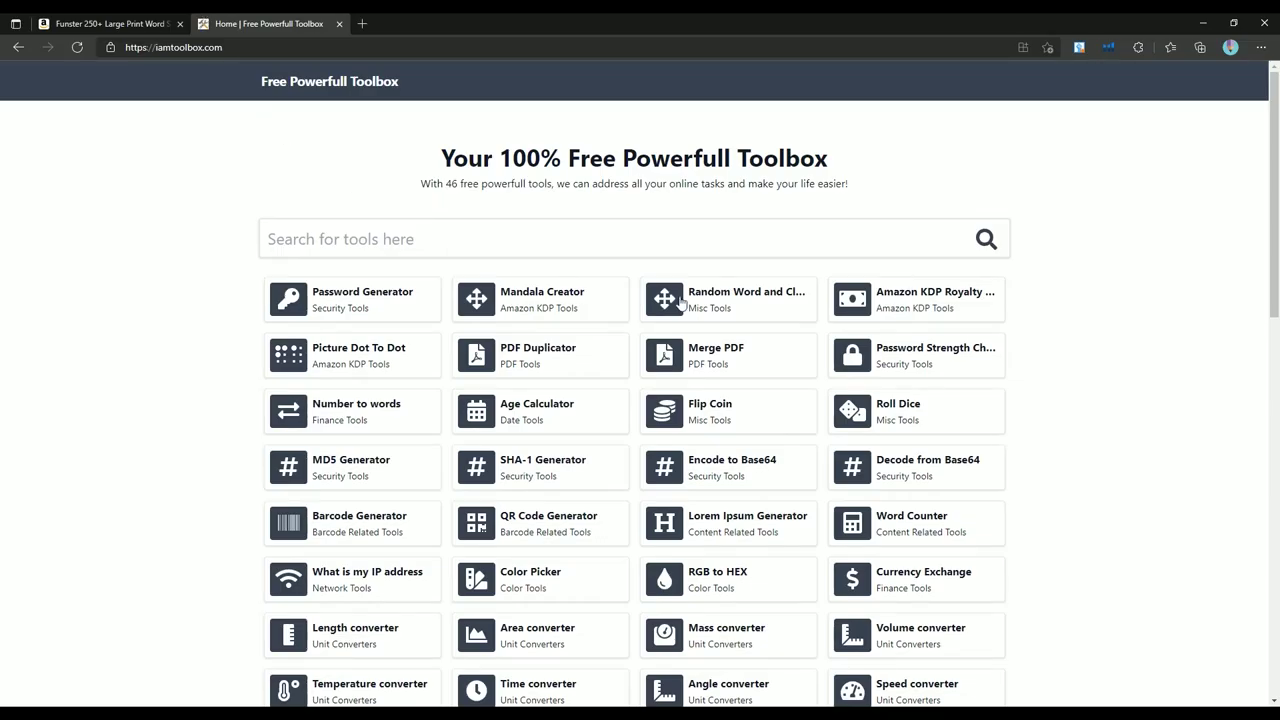
Step: Calculate the KDP royalty for 257 pages at a 12.99 list price
left_click(905, 298)
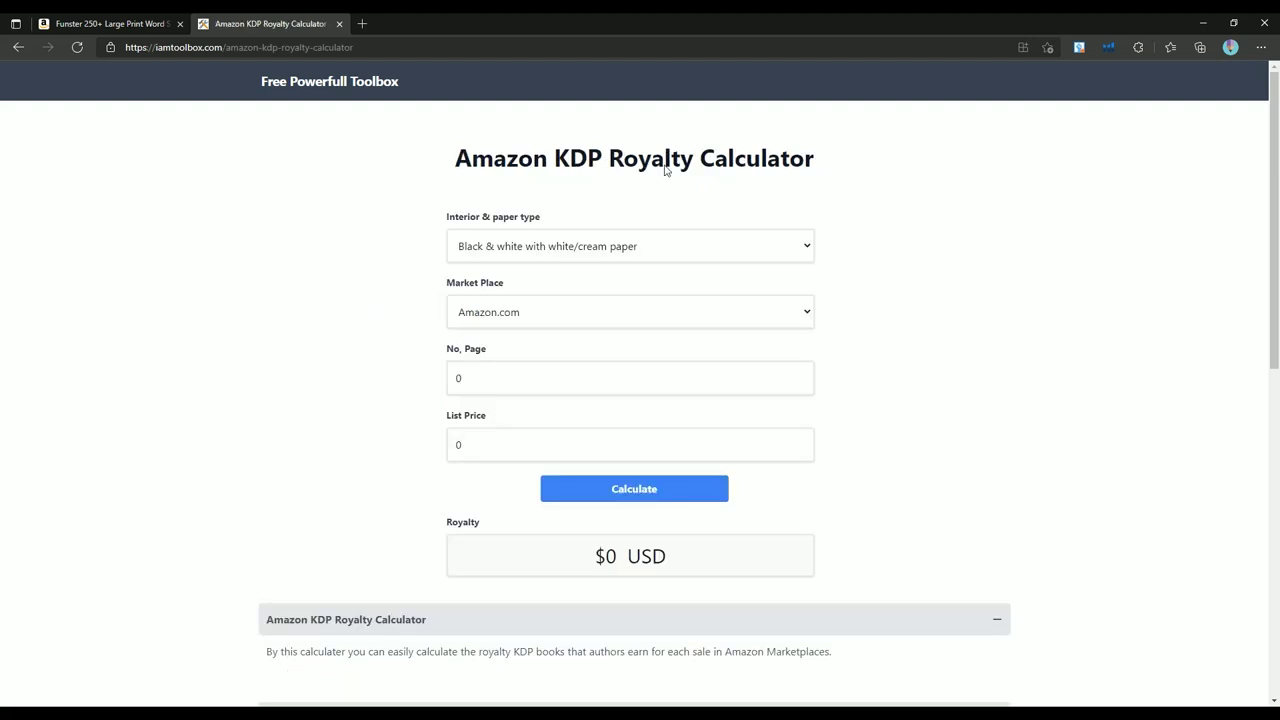
double_click(509, 385)
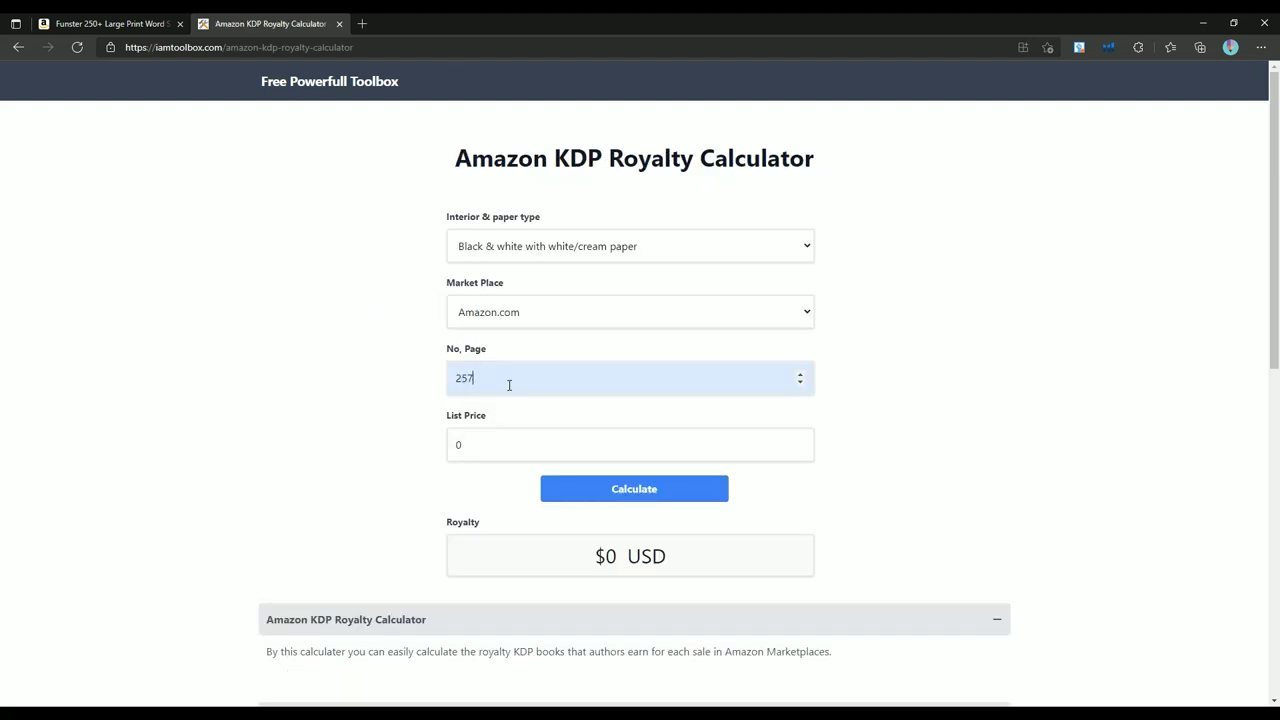
key("Tab")
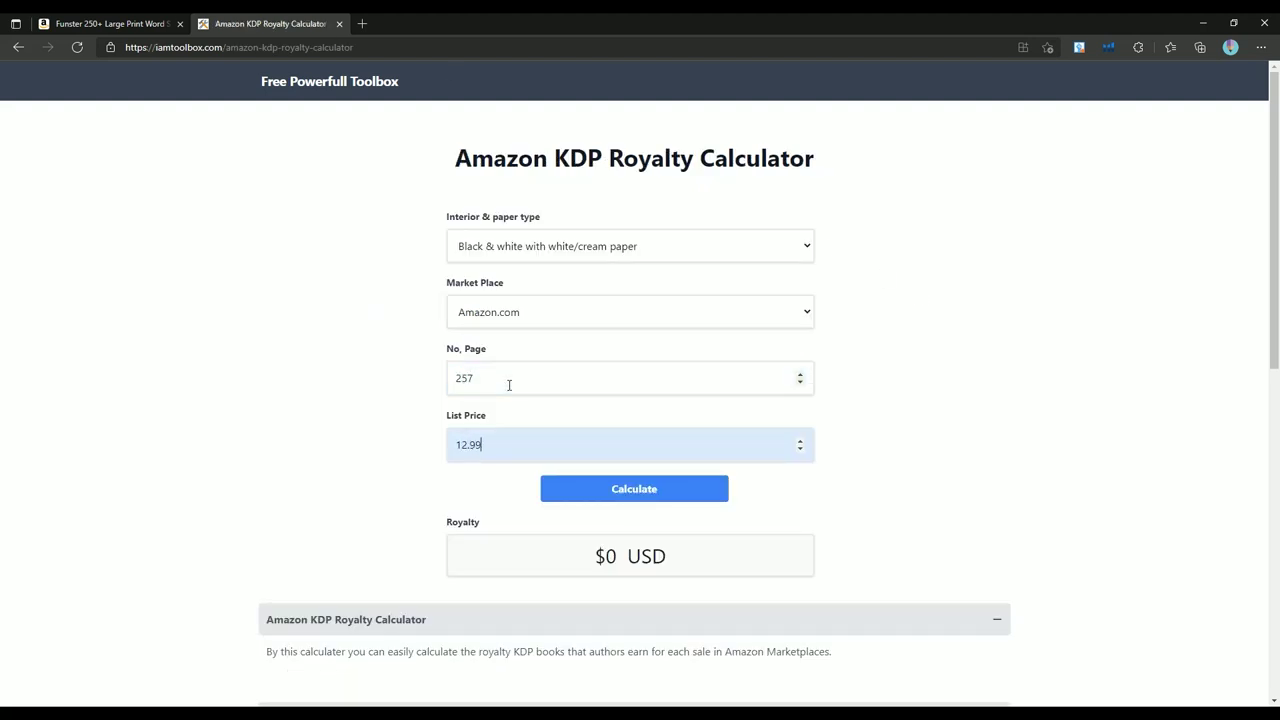
left_click(152, 21)
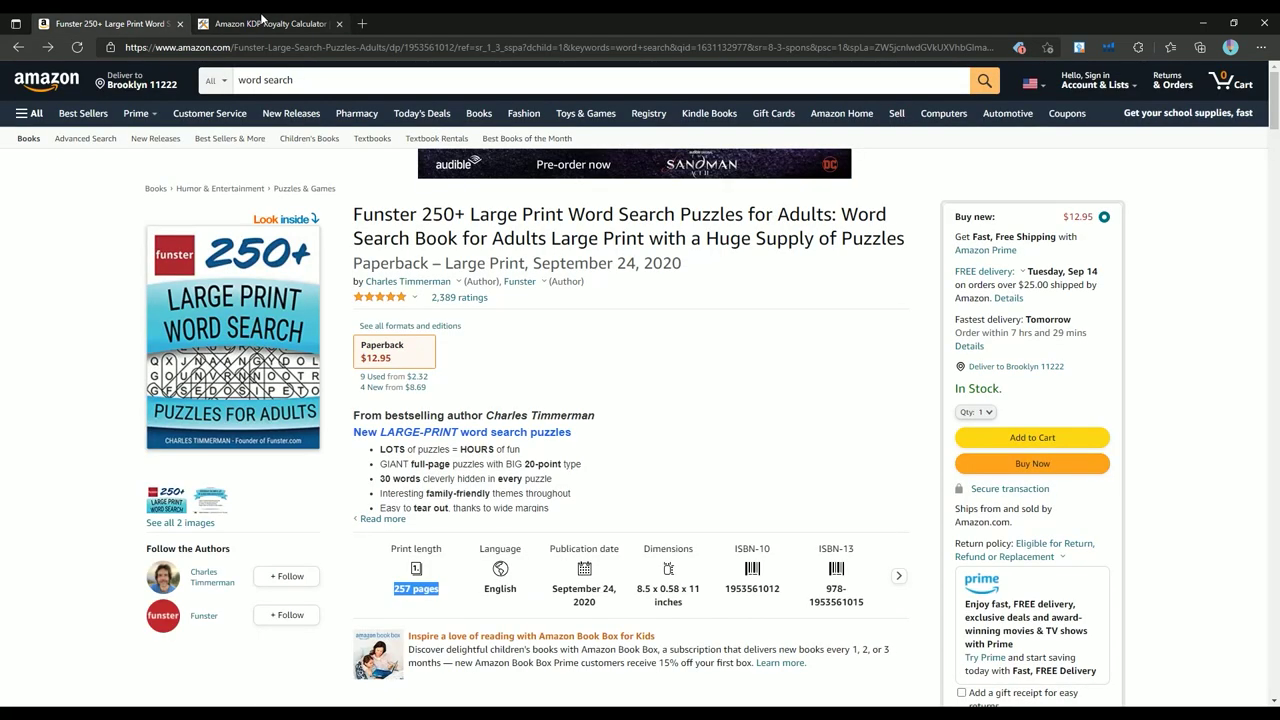
left_click(262, 17)
type("12.99")
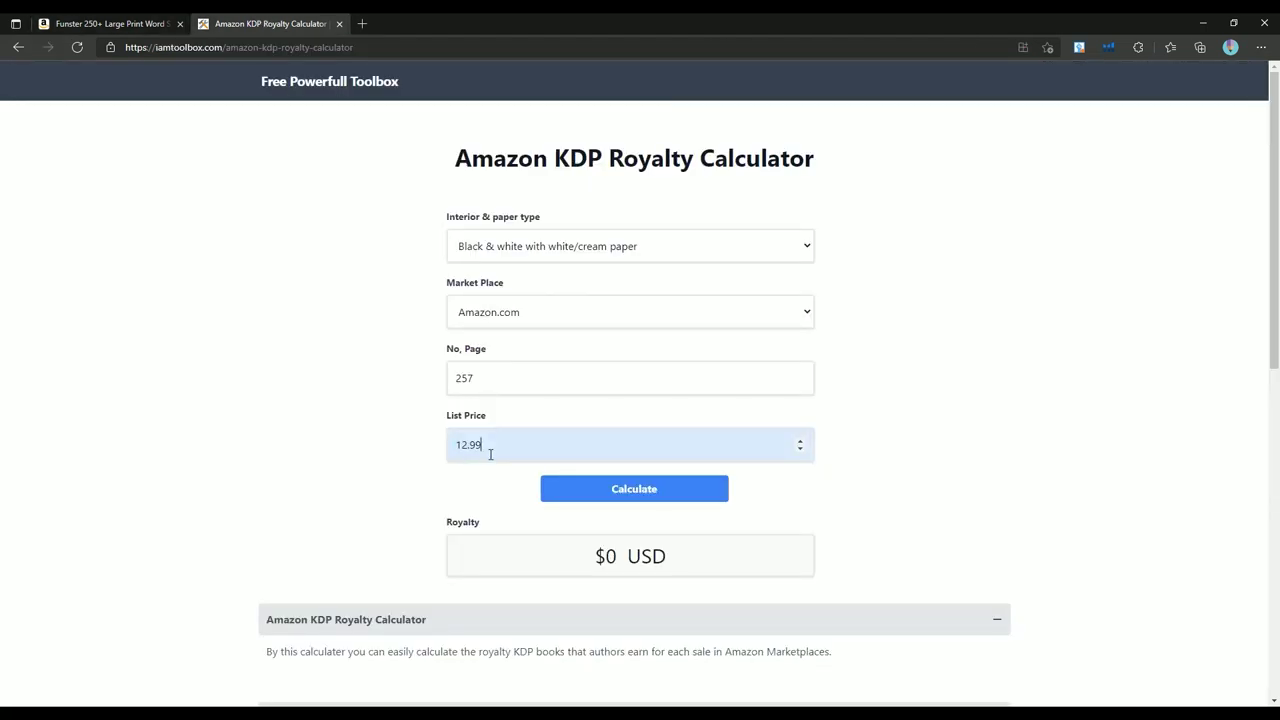
left_click(645, 504)
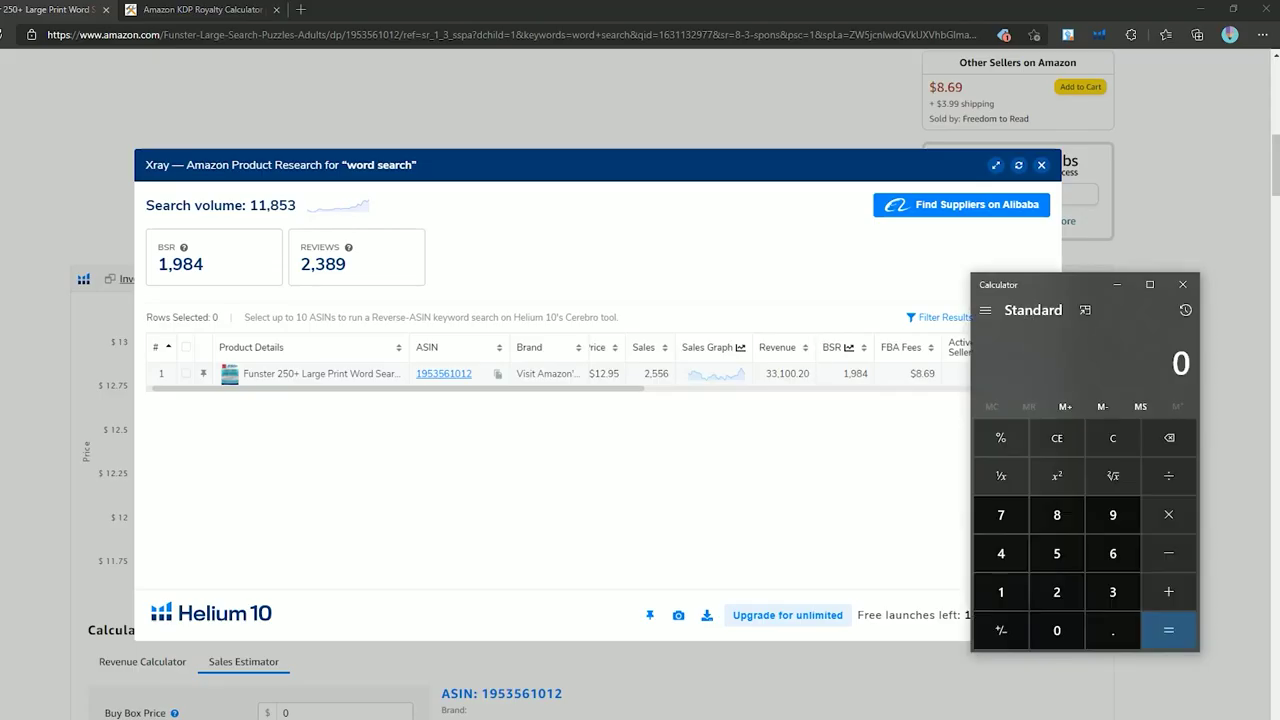
Step: Multiply 2556 by 3.84 in Windows Calculator and copy the 9,815.04 result
type("2556")
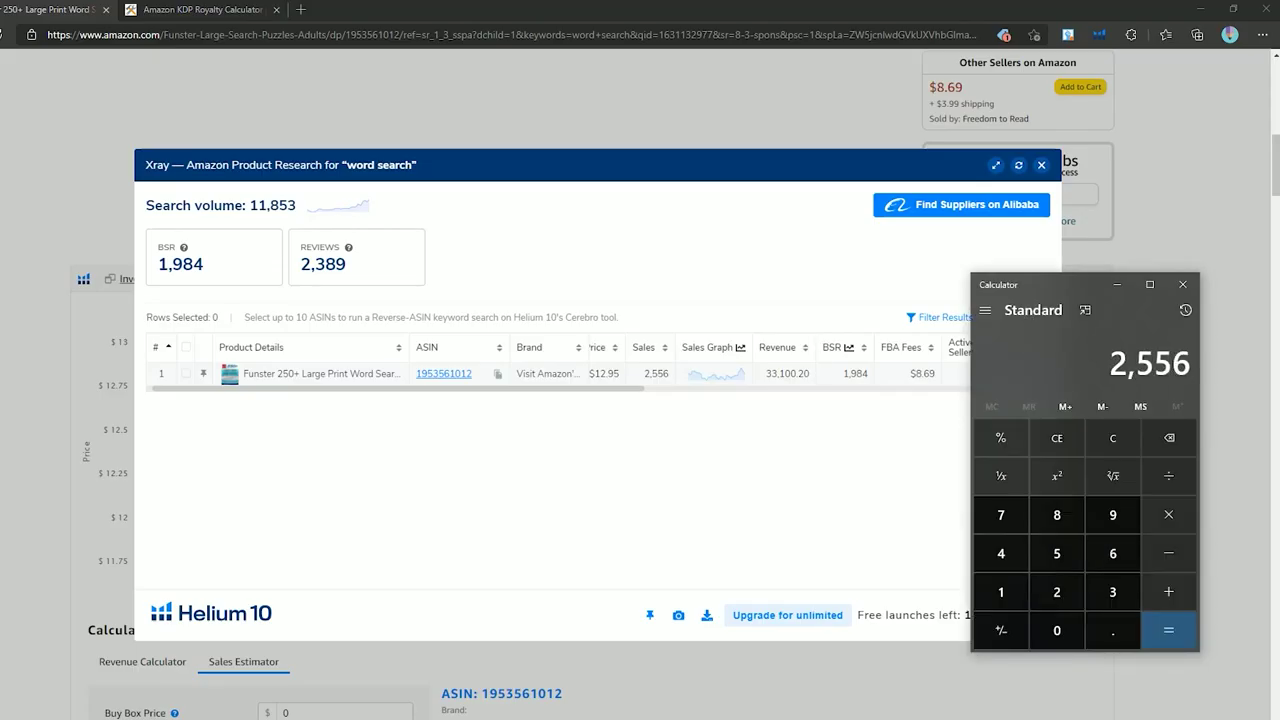
key("asterisk")
type("3.84")
key("Return")
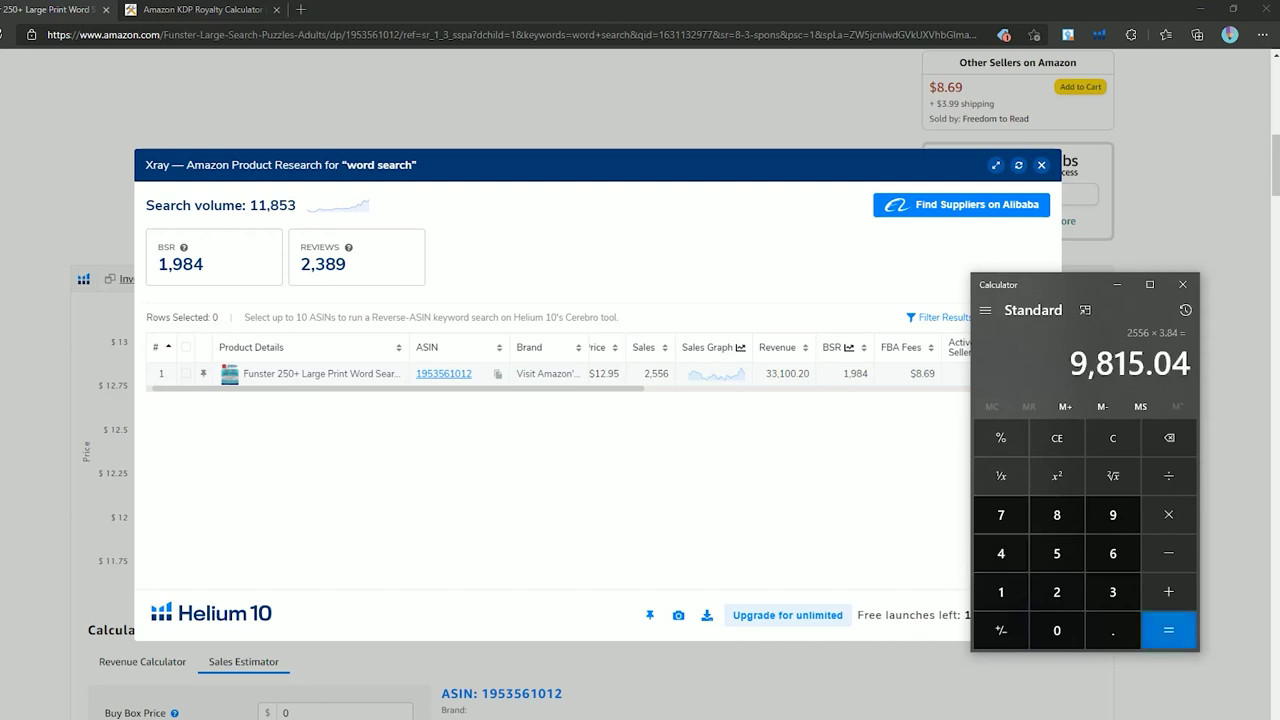
key("ctrl+c")
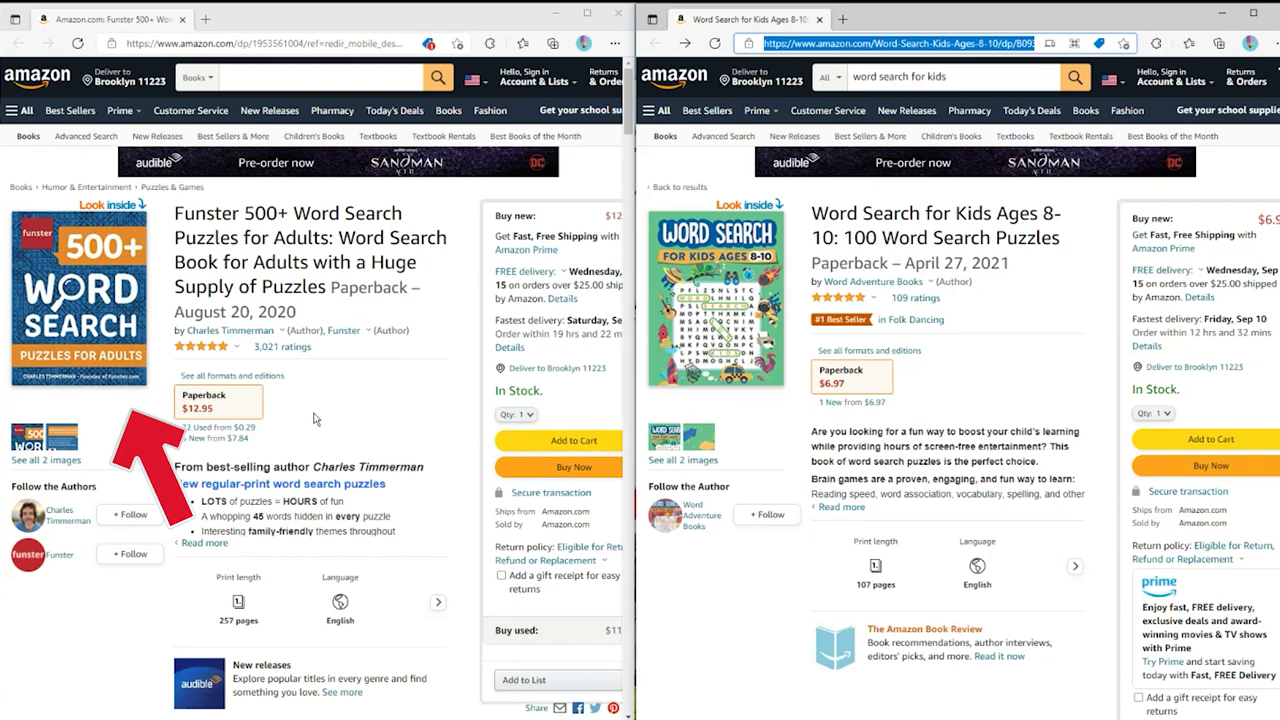
left_click(129, 340)
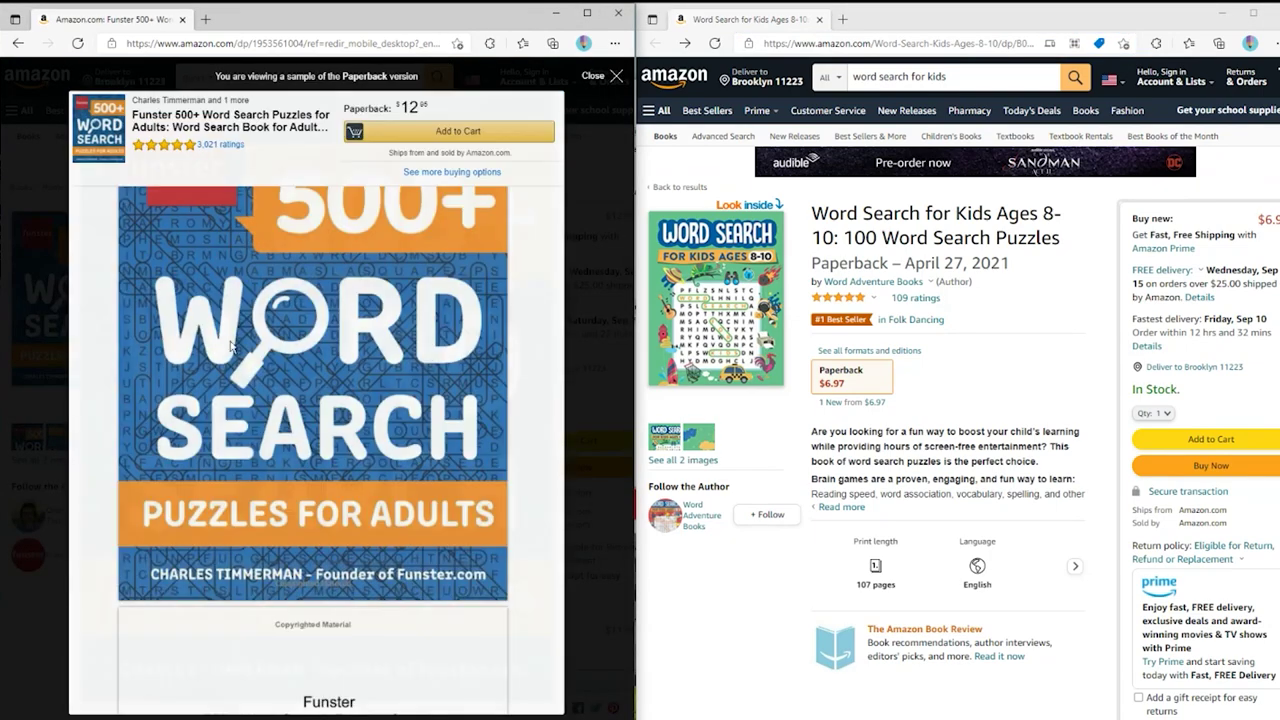
left_click(710, 296)
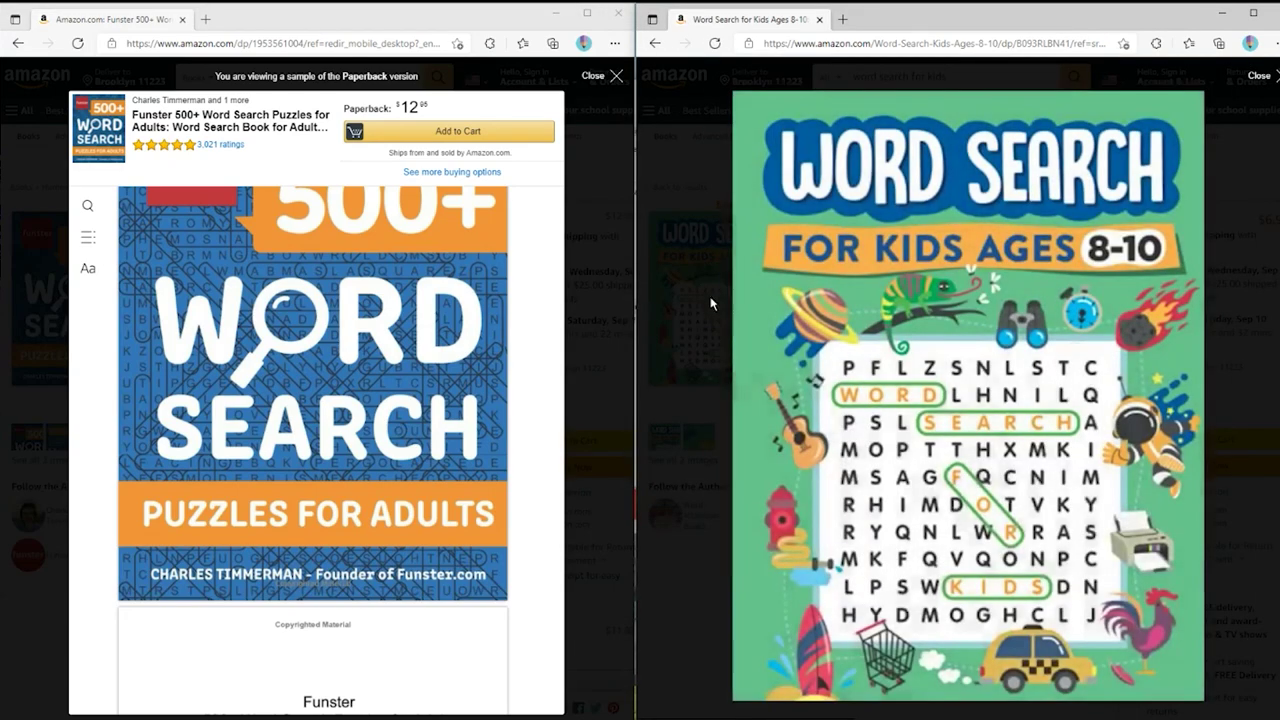
scroll(395, 395, "down", 5)
scroll(395, 395, "down", 15)
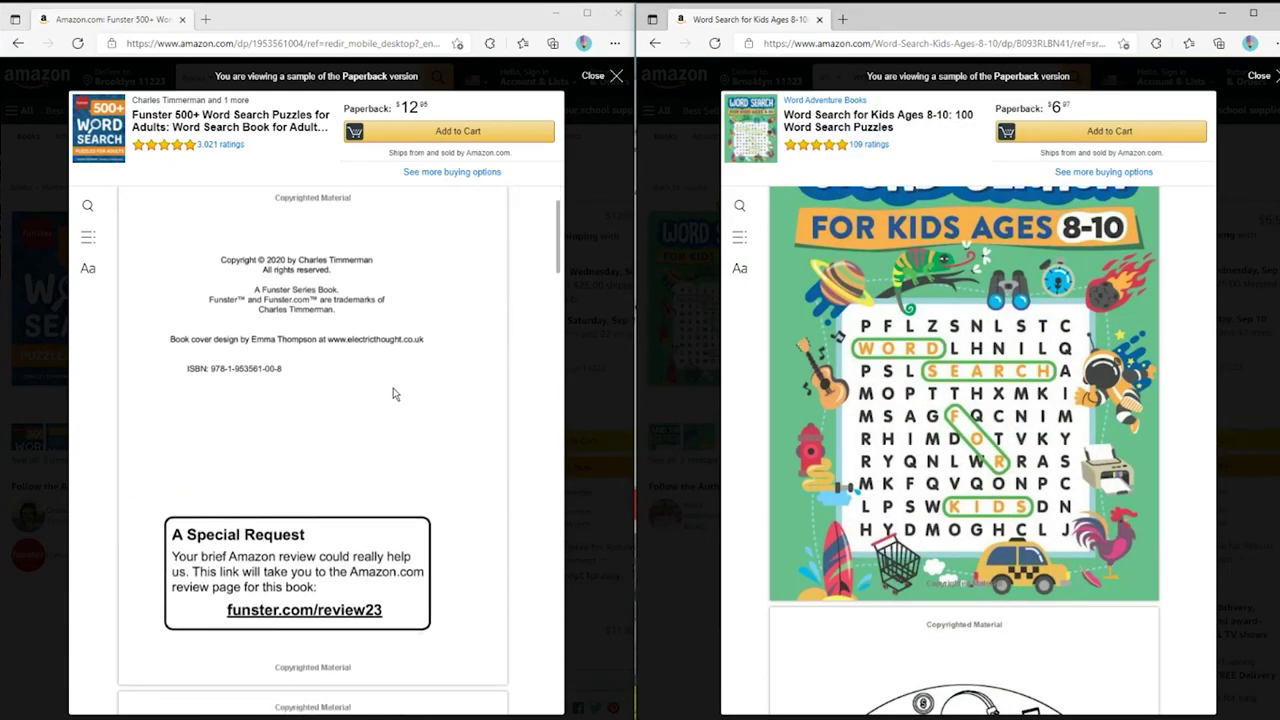
scroll(395, 394, "up", 2)
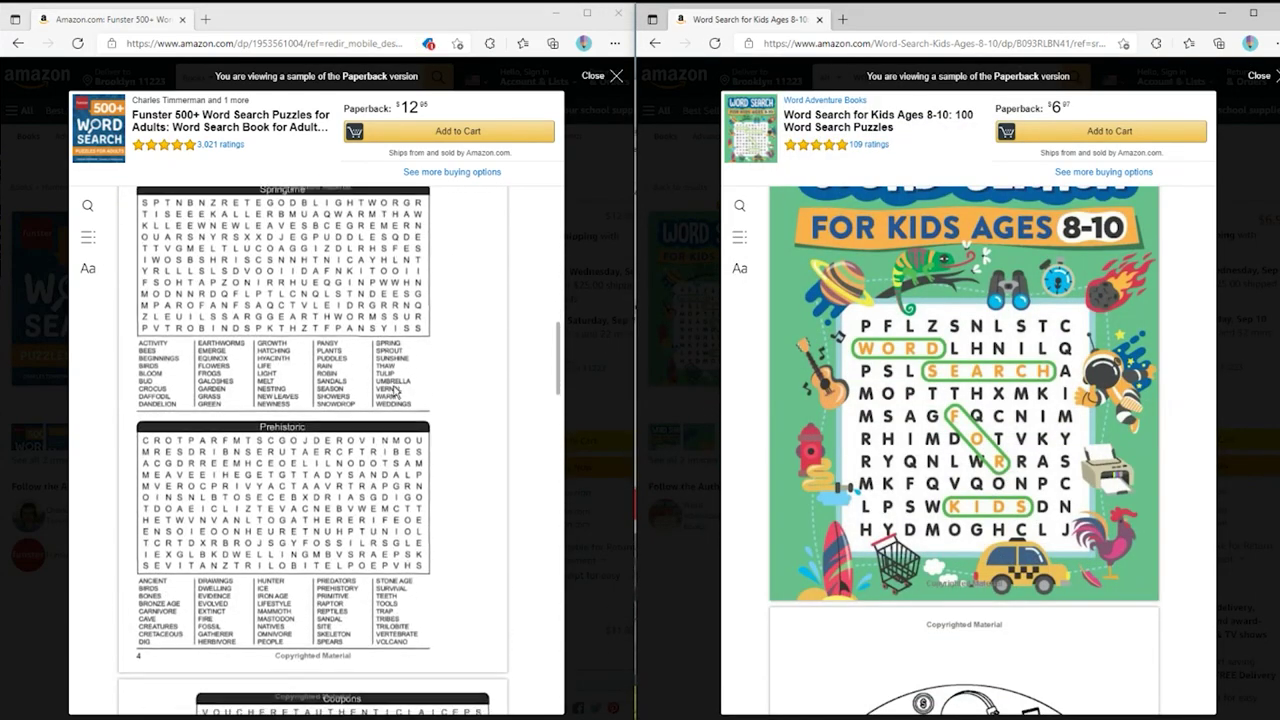
scroll(892, 364, "down", 5)
scroll(890, 360, "down", 10)
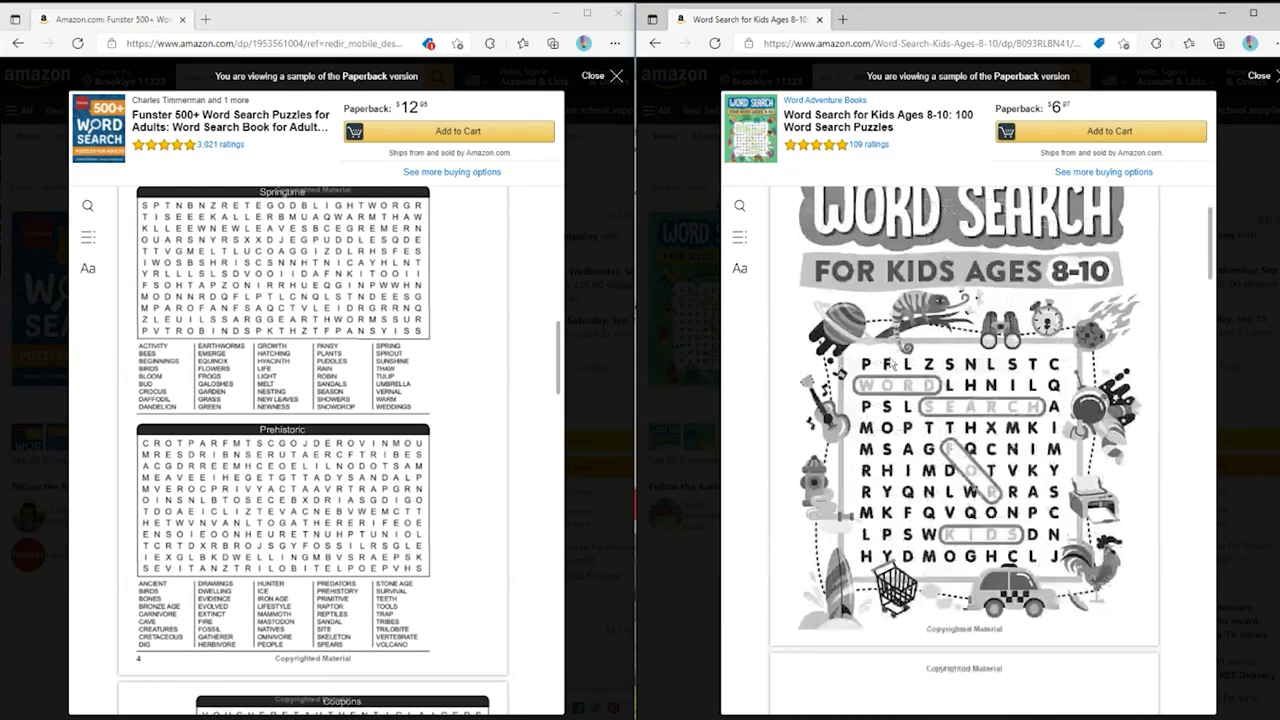
scroll(885, 353, "down", 5)
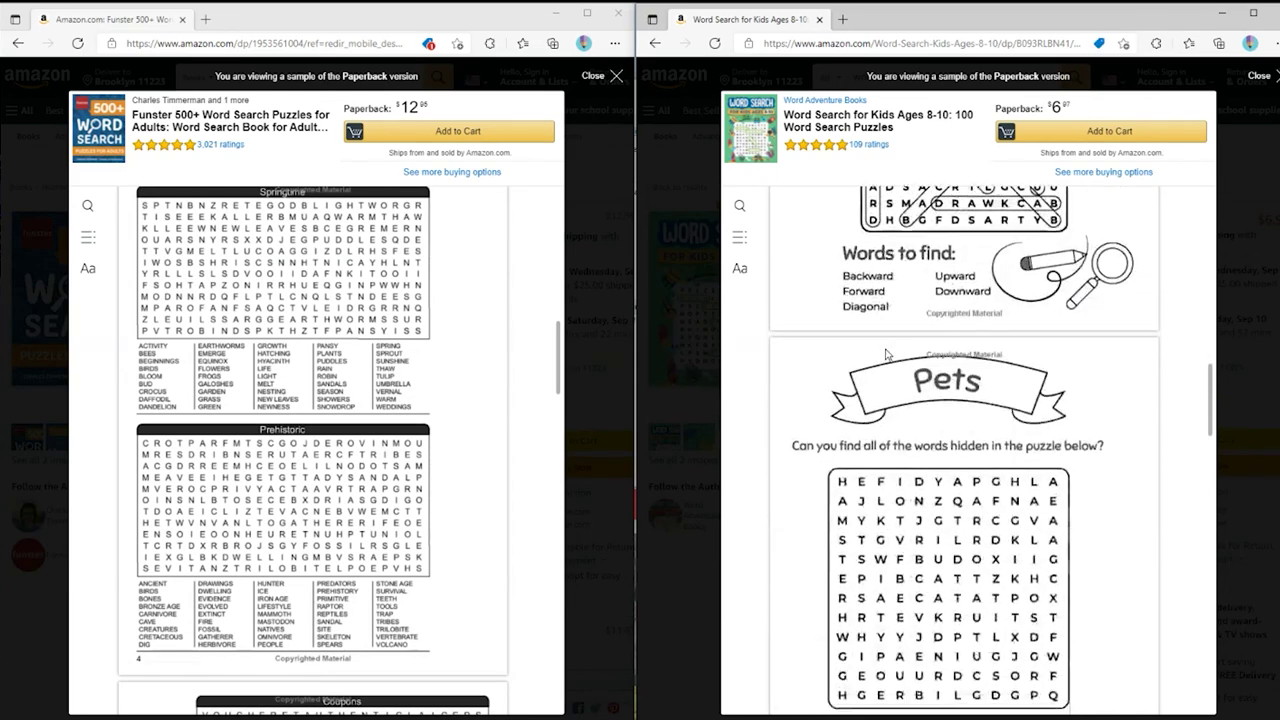
scroll(885, 353, "up", 2)
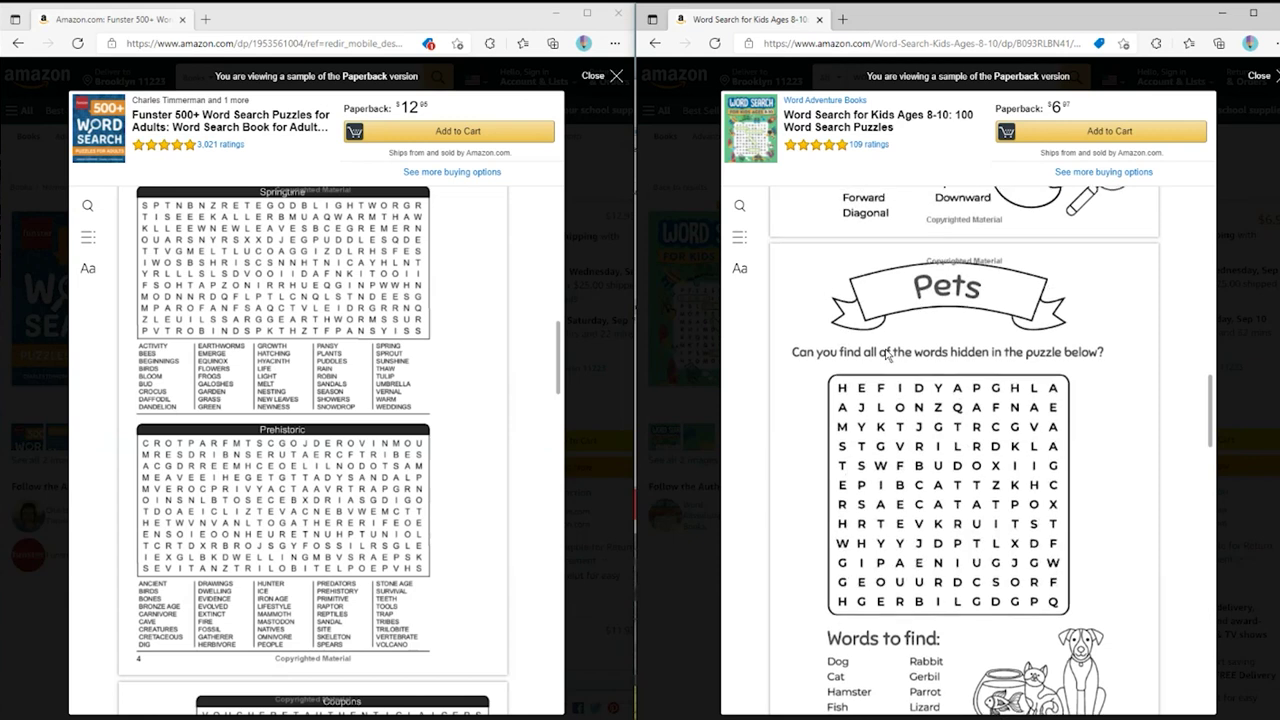
scroll(886, 355, "down", 2)
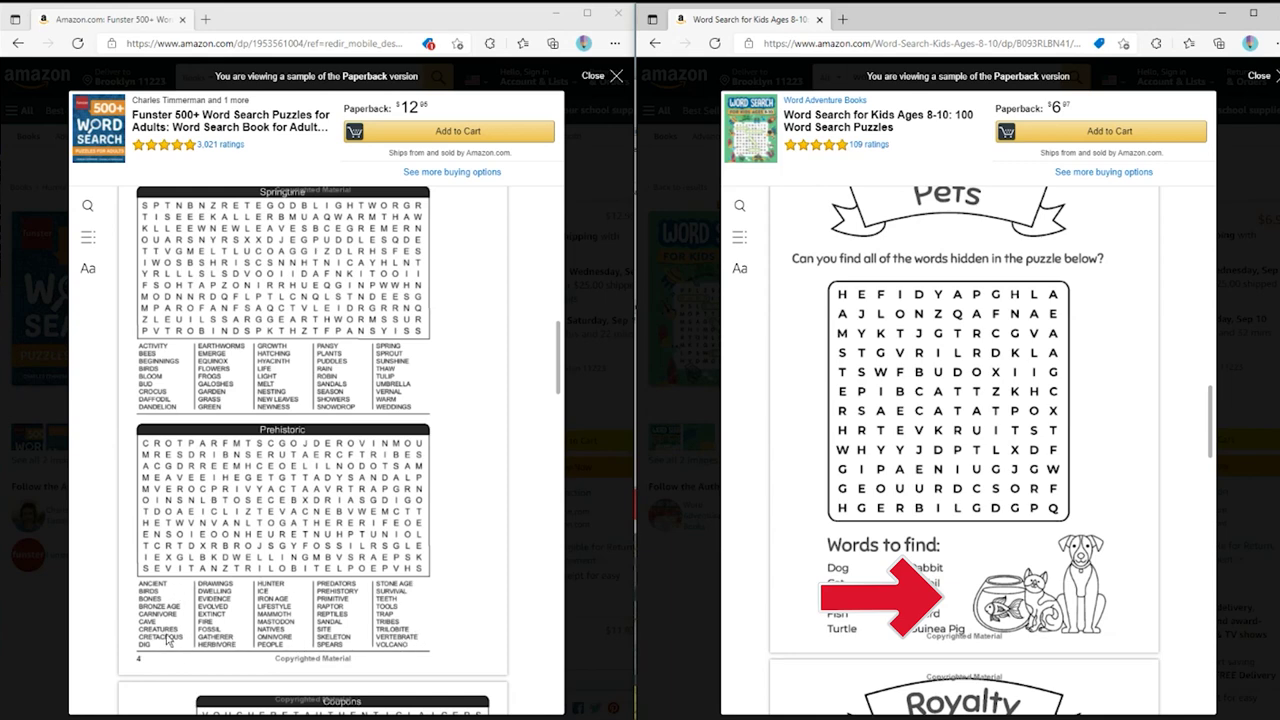
left_click(595, 547)
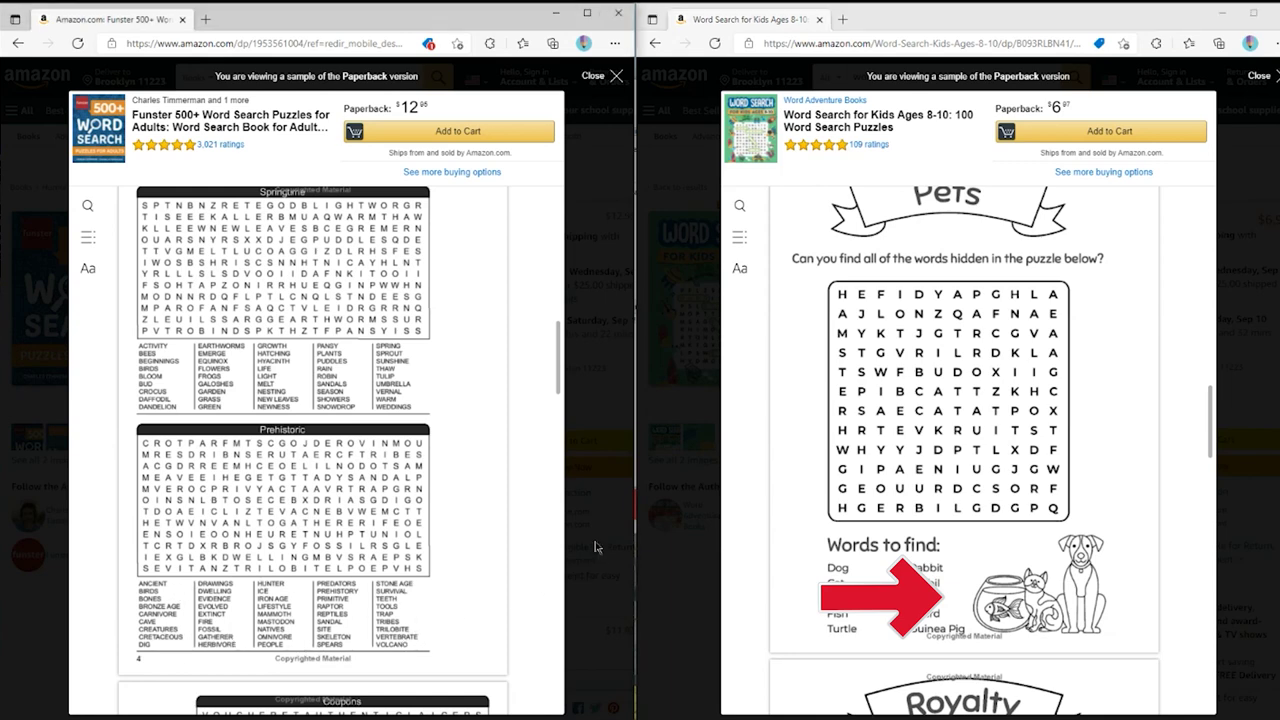
left_click(675, 555)
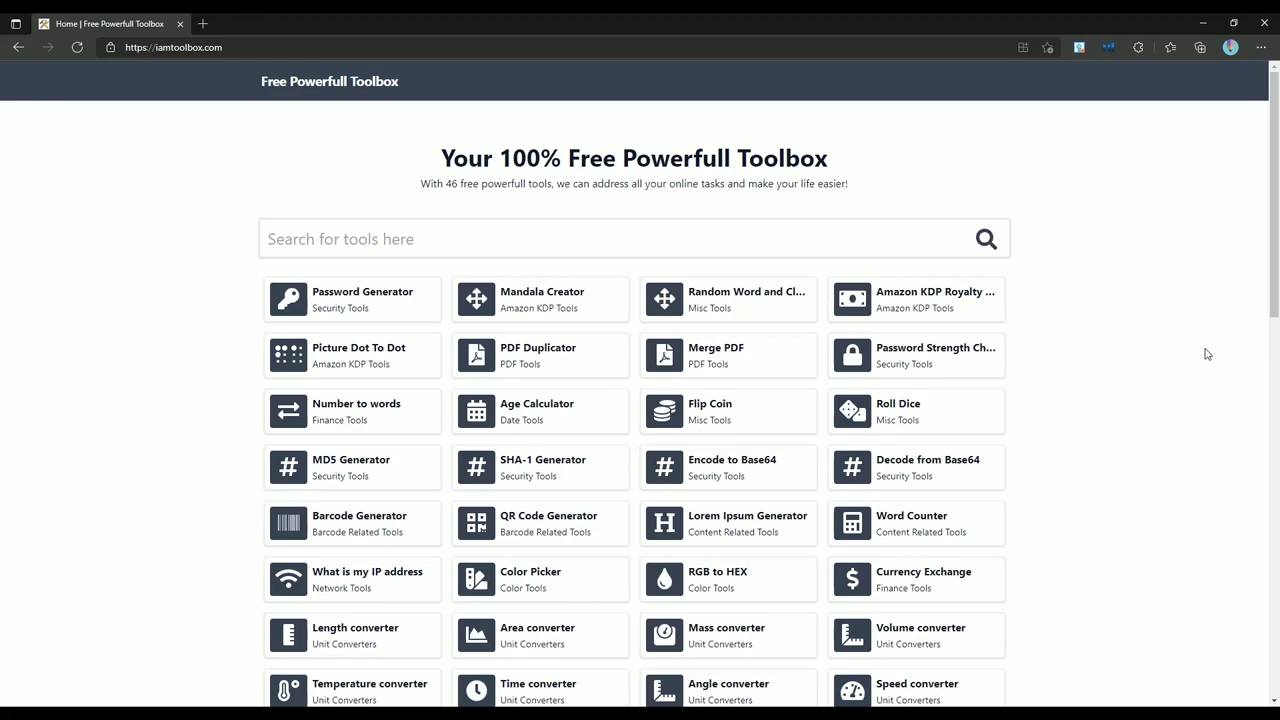
scroll(1205, 354, "down", 2)
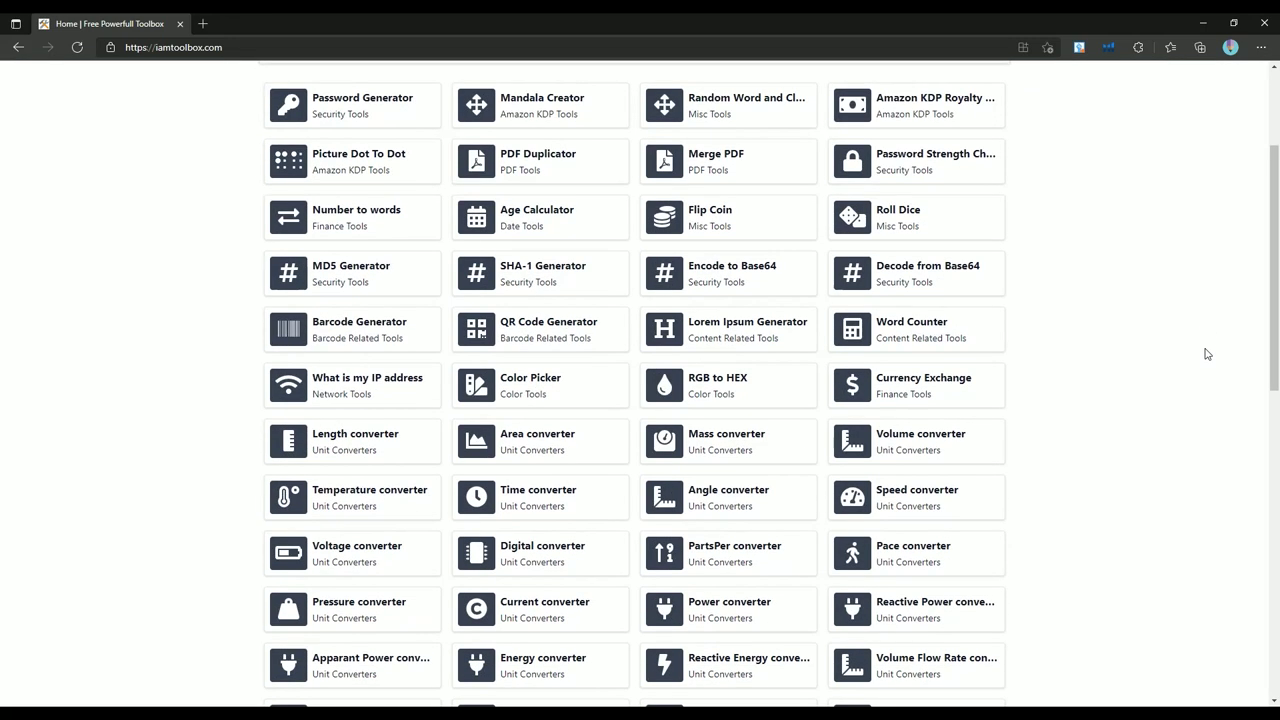
scroll(1205, 354, "up", 2)
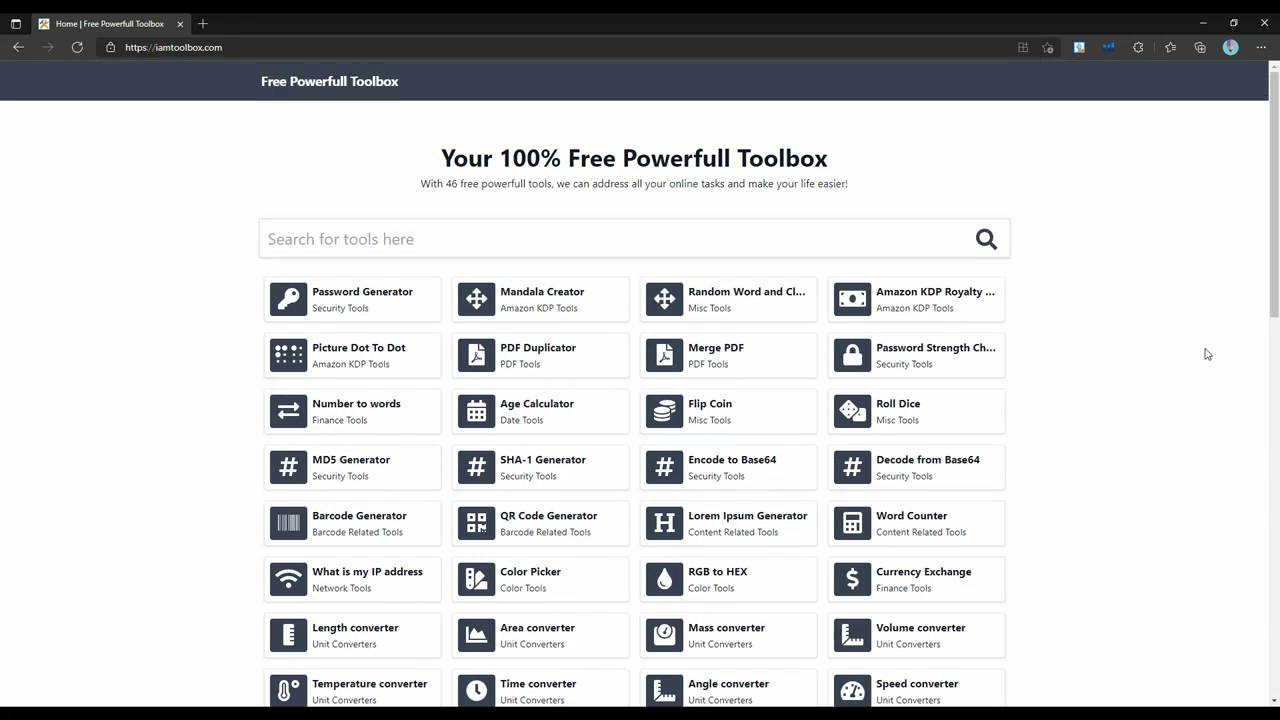
left_click(652, 241)
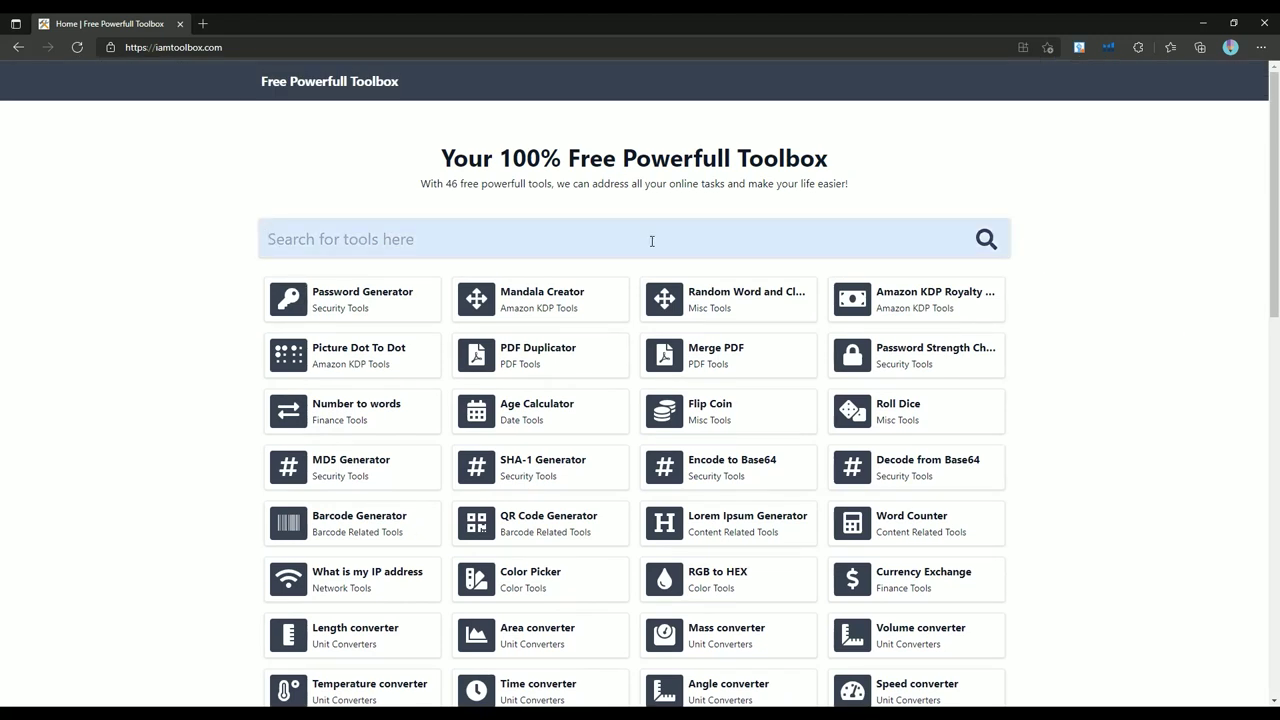
left_click(691, 185)
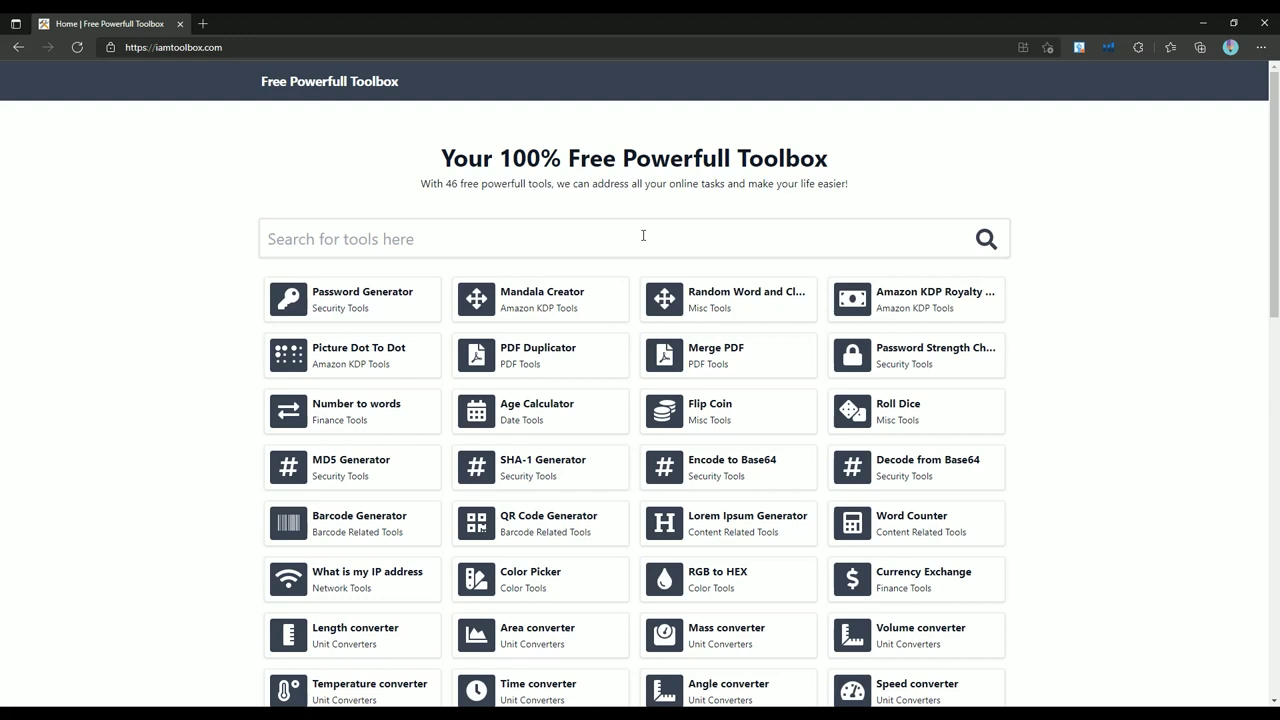
left_click(455, 233)
Step: Open the Word Search Generator, set a 15 × 15 grid, then add and remove the word 'test'
type("word s")
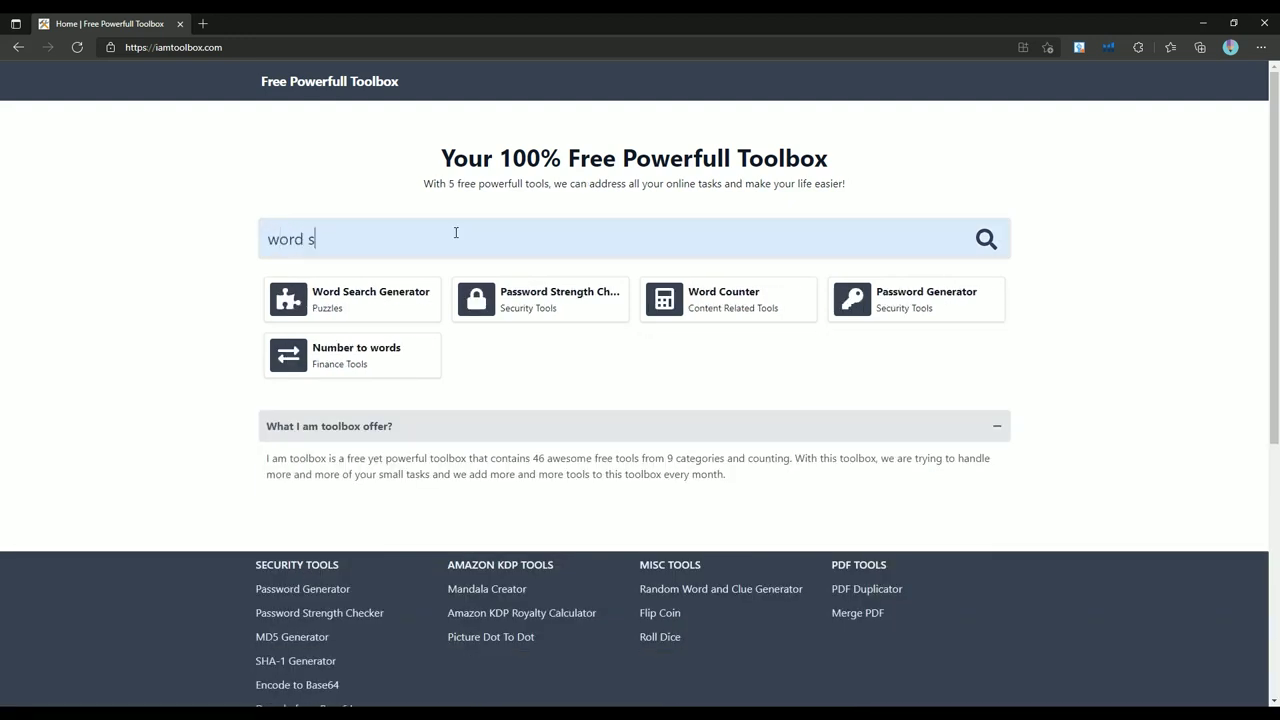
key("Return")
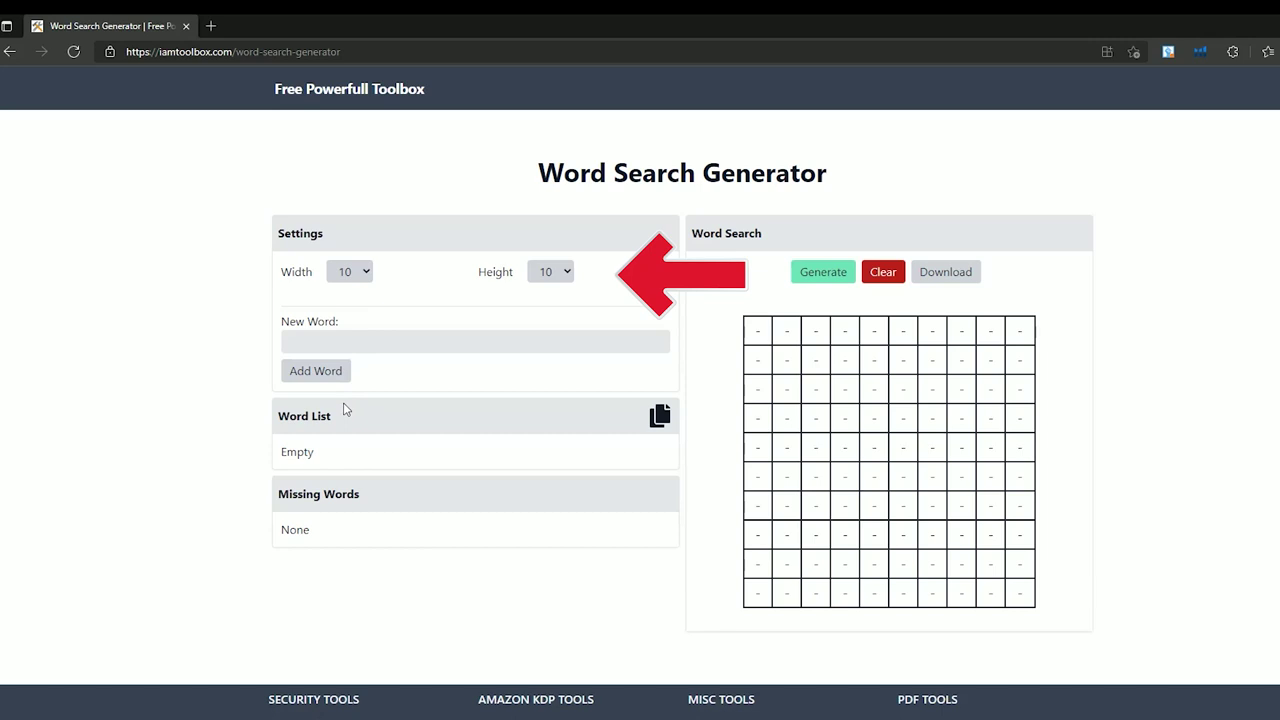
left_click(357, 457)
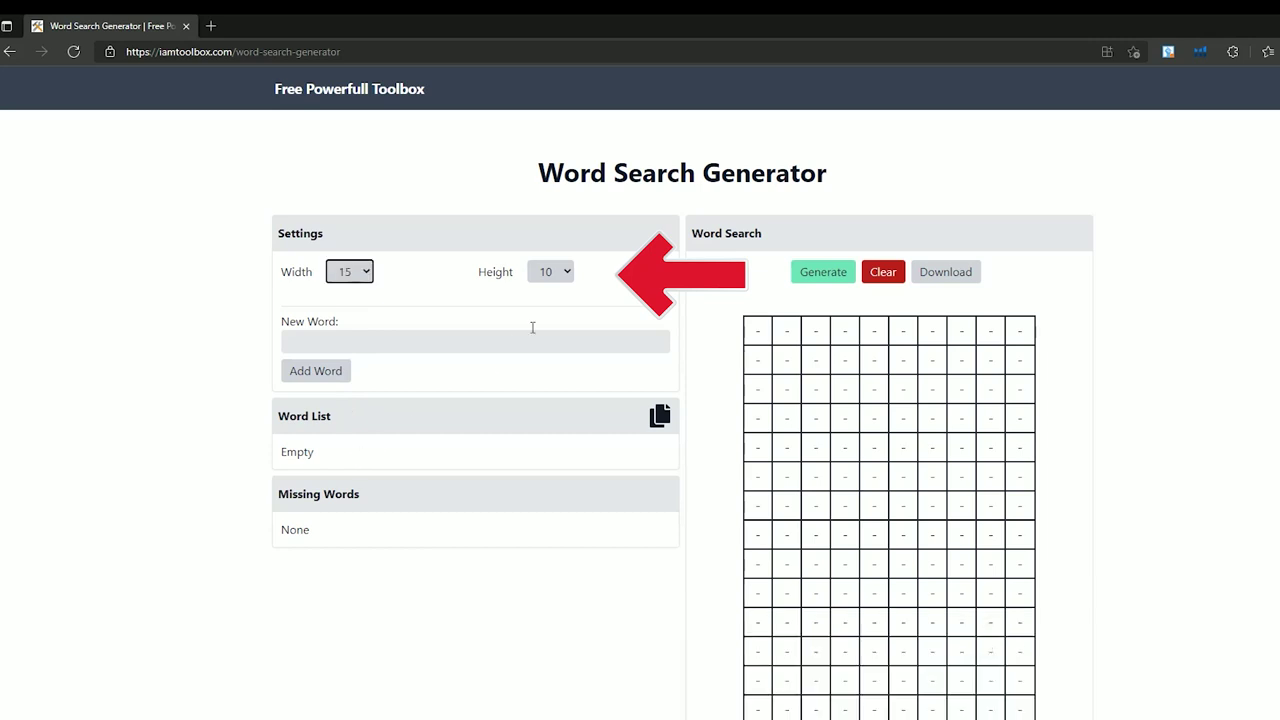
left_click(552, 461)
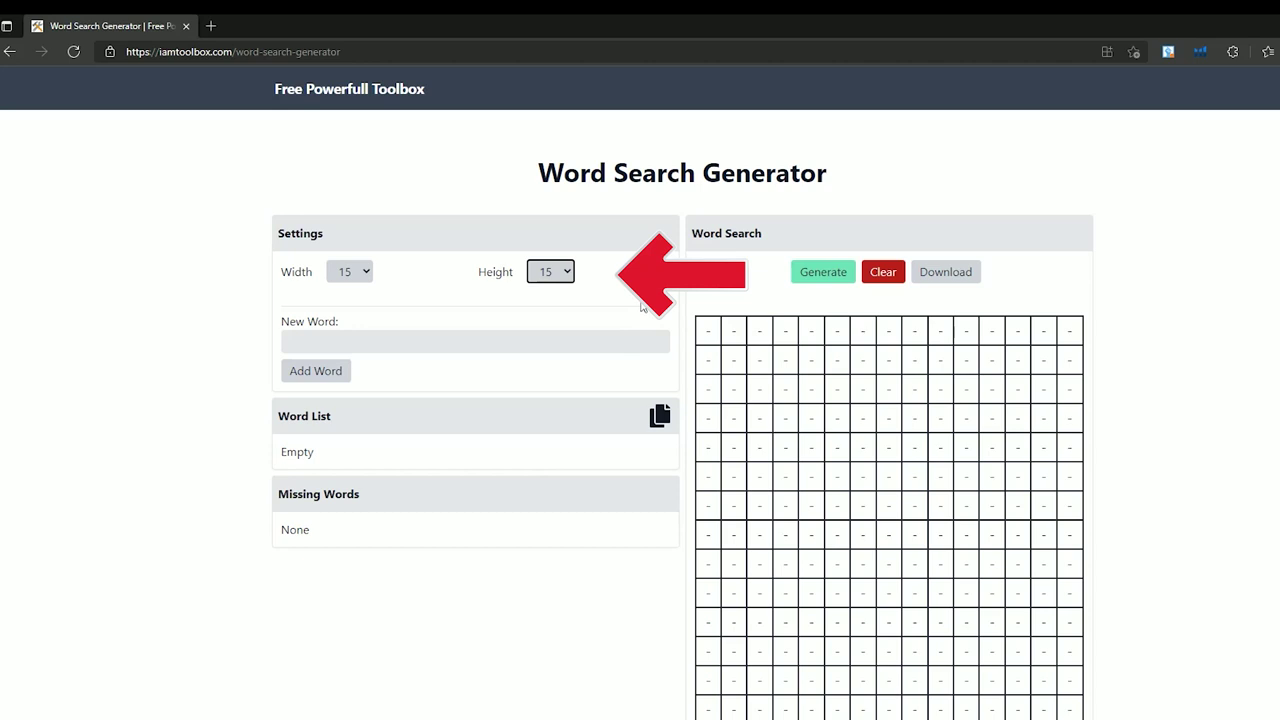
left_click(369, 343)
type("test")
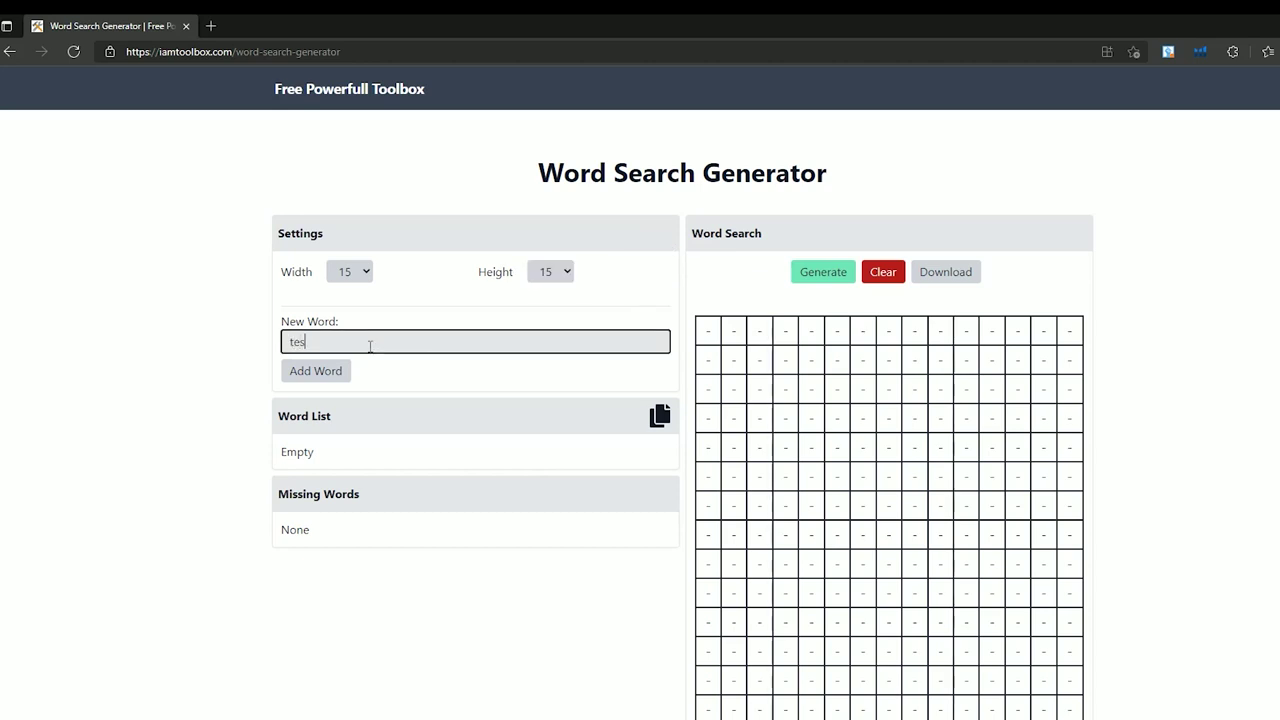
left_click(350, 371)
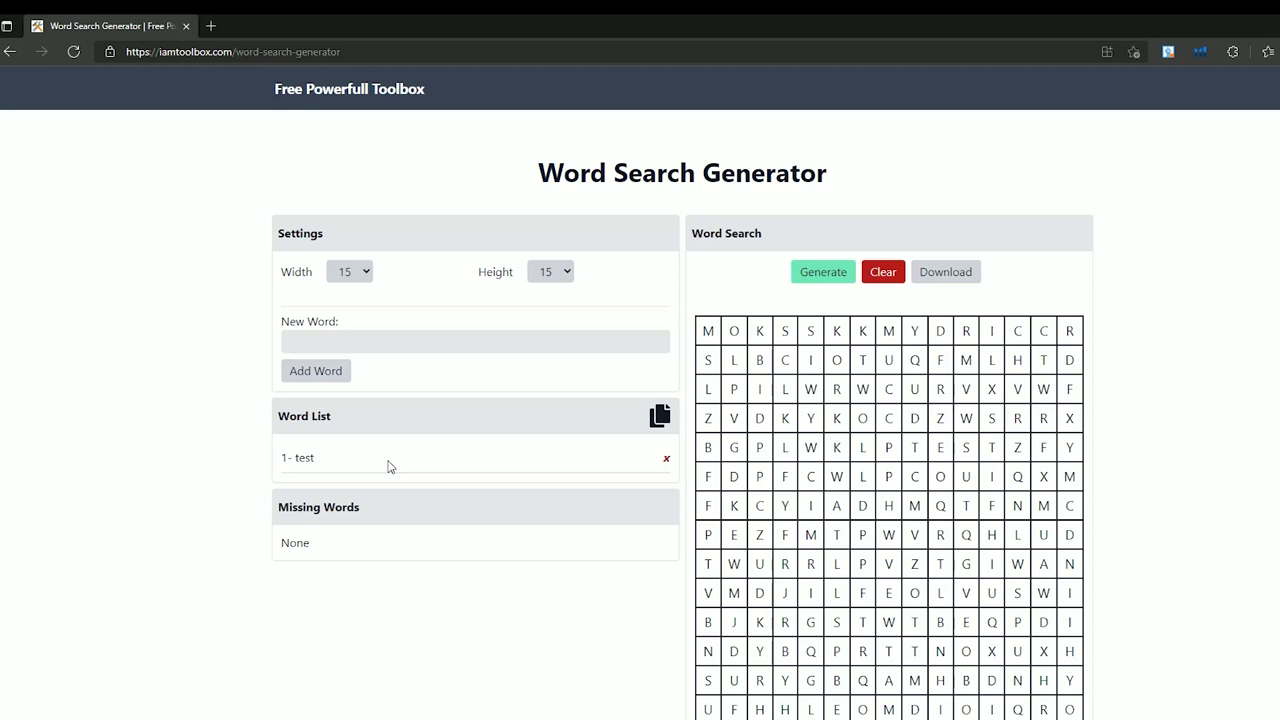
left_click(667, 461)
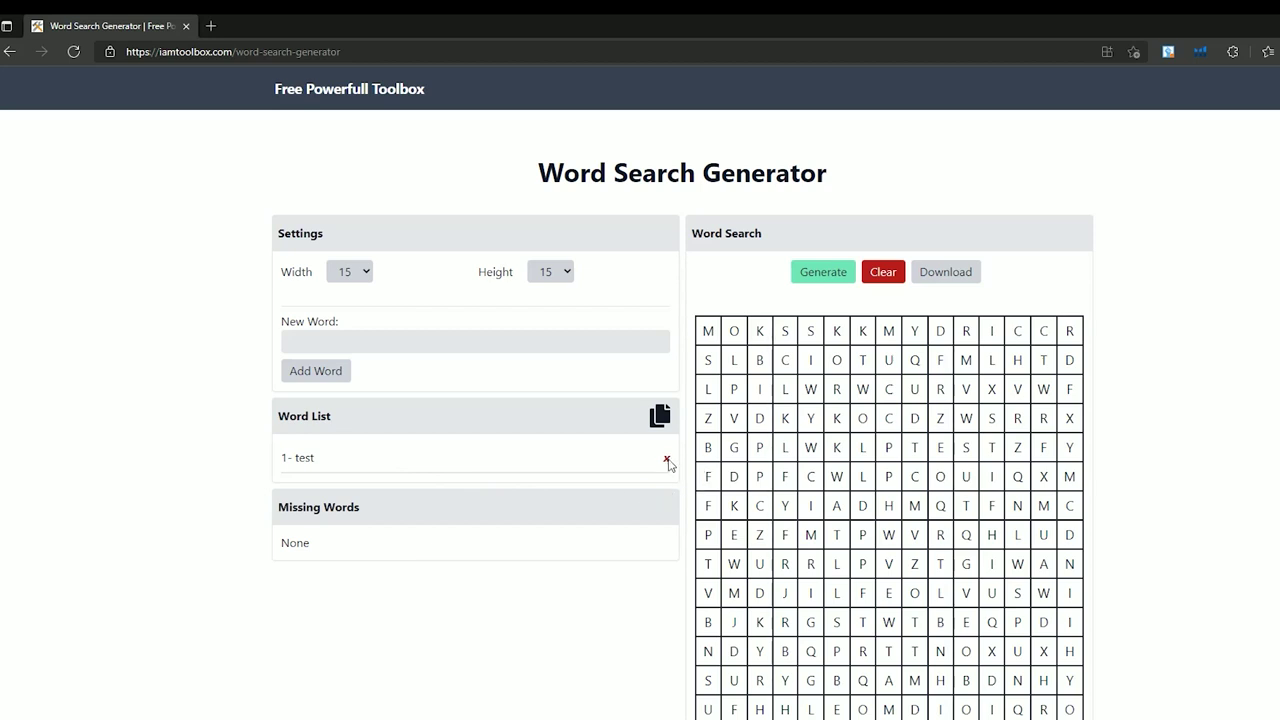
Step: Open iamtoolbox's Random Word and Clue Generator in a new tab, refresh it twice, then close that tab
left_click(212, 25)
type("iam")
key("Return")
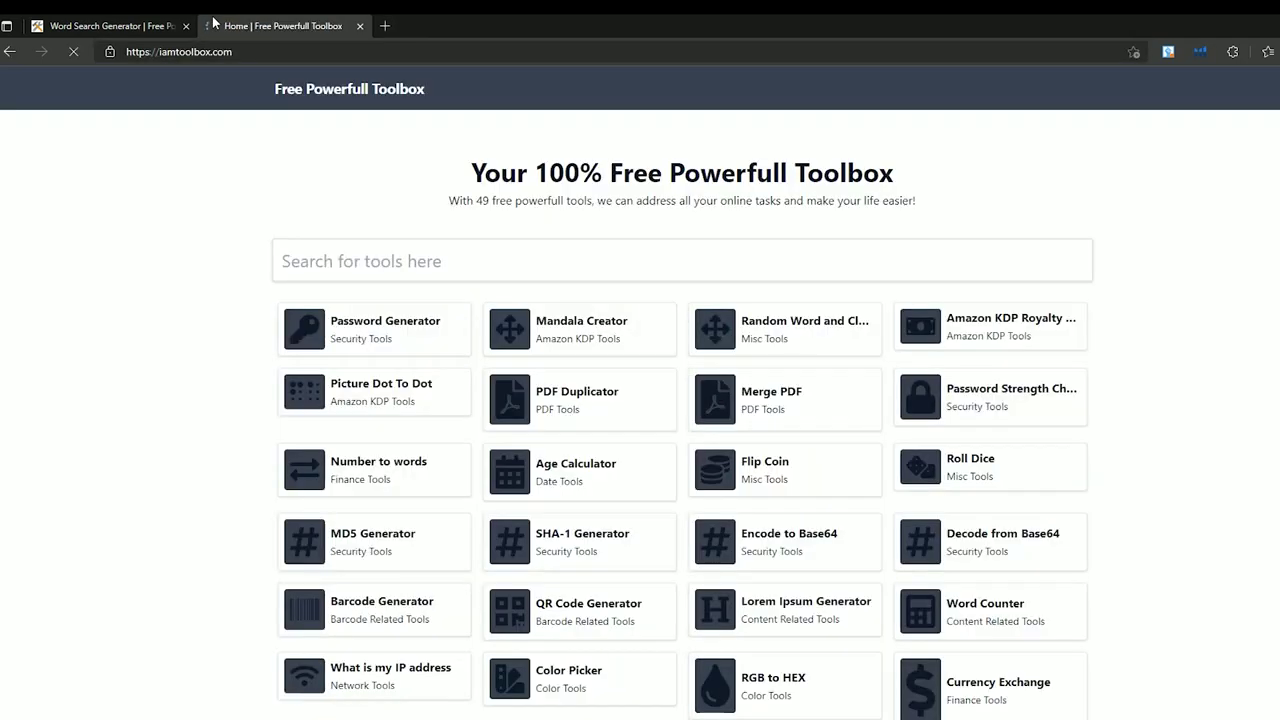
left_click(700, 240)
type("ra")
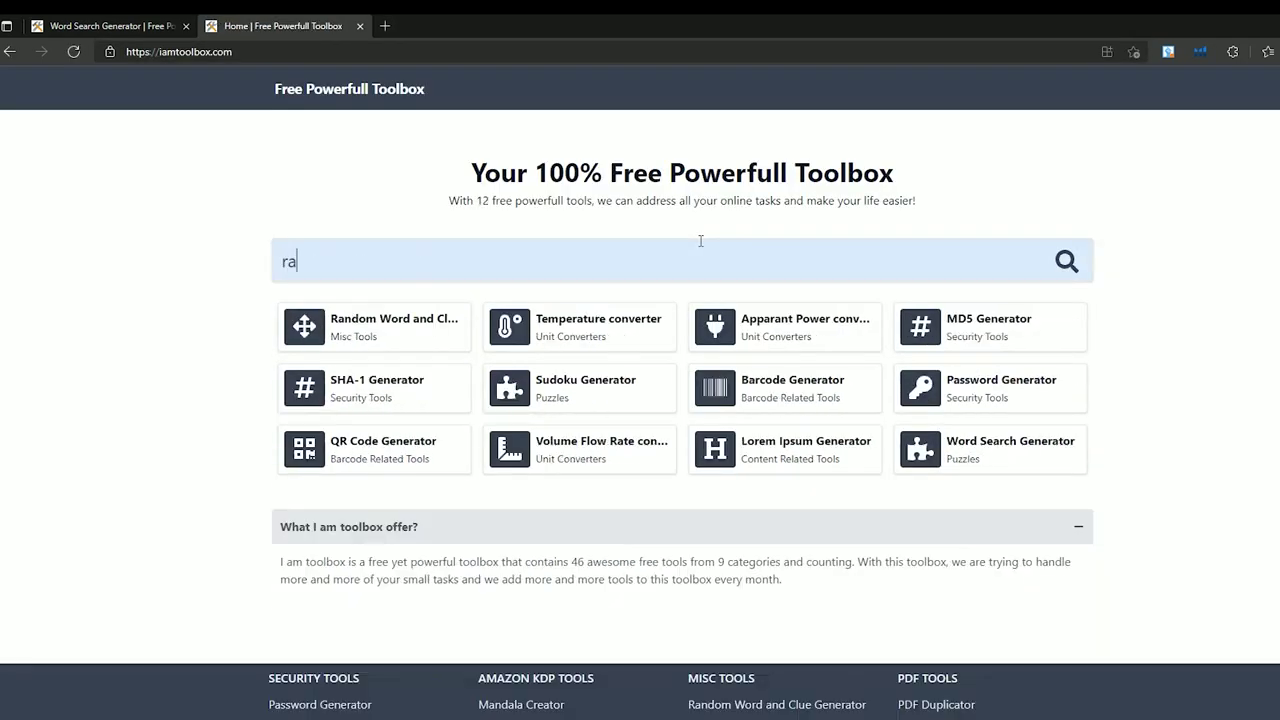
type("nd")
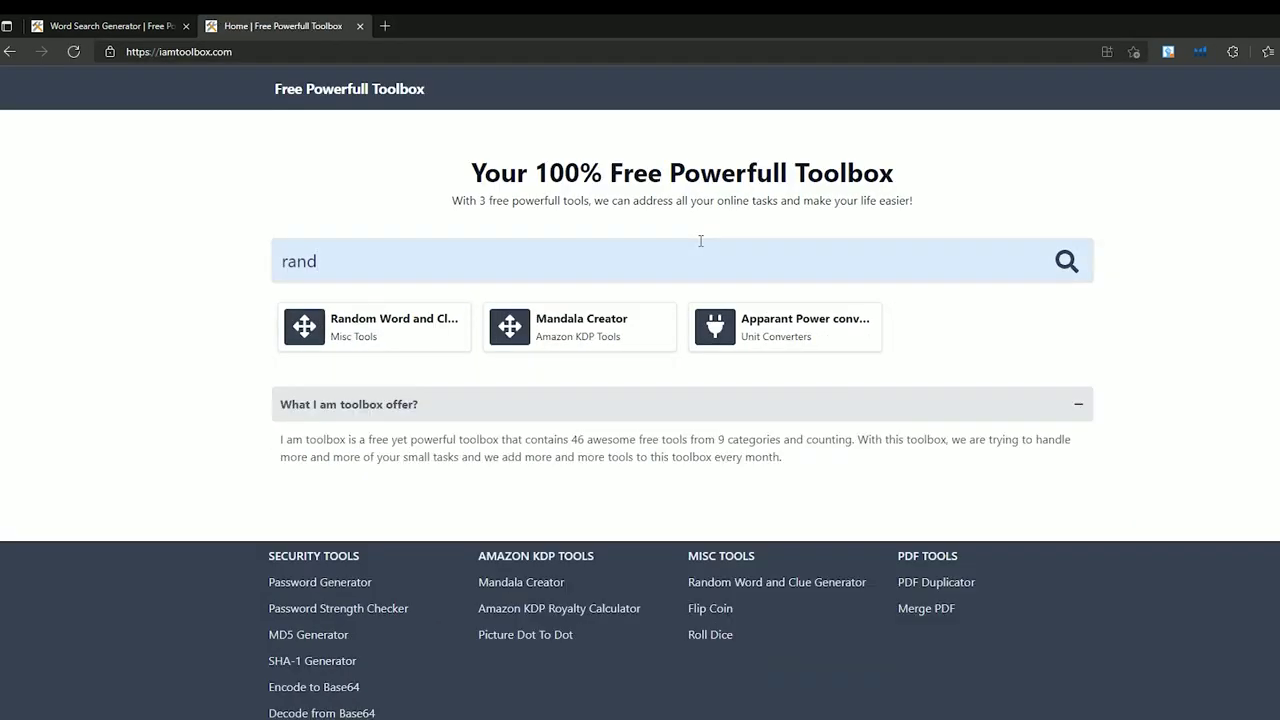
left_click(412, 322)
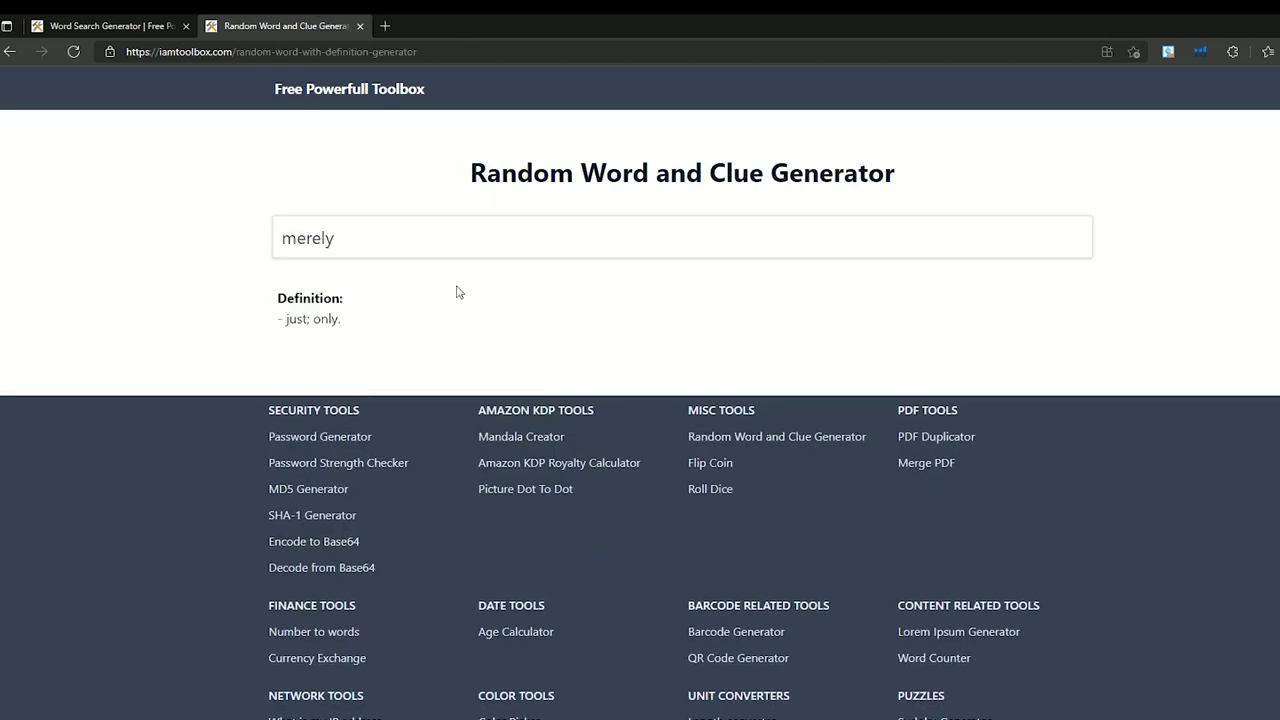
left_click(73, 51)
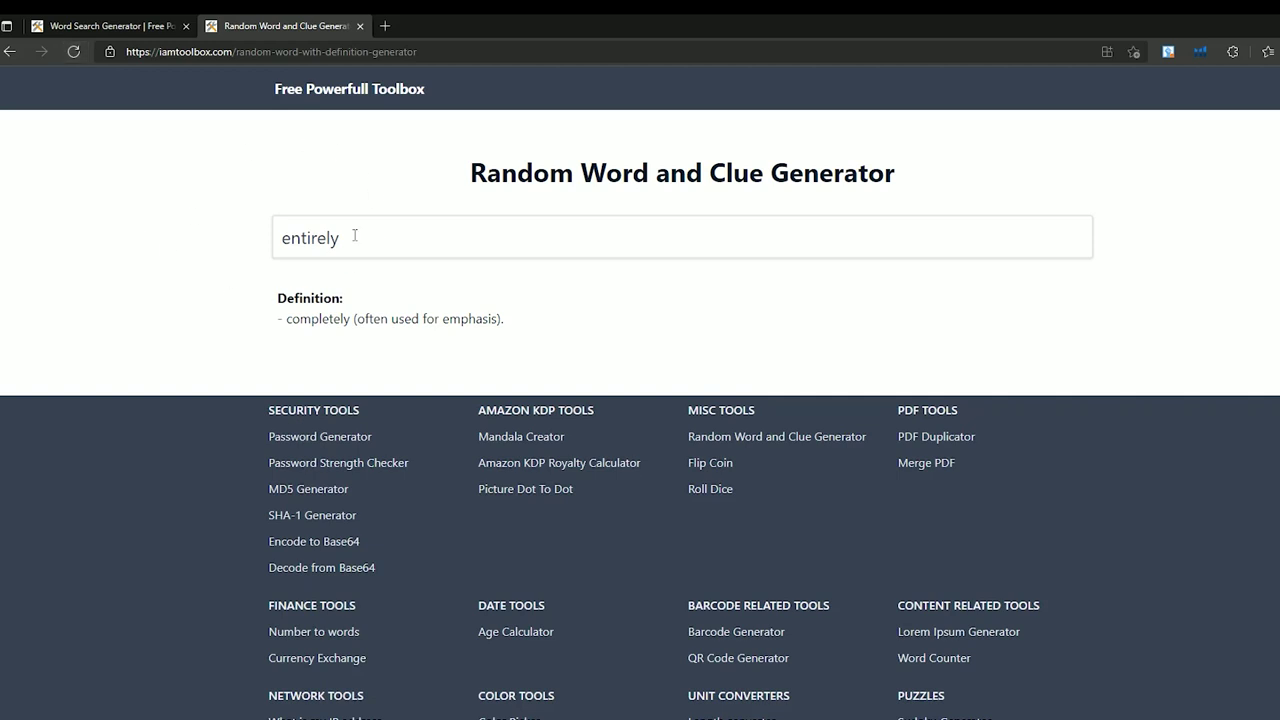
left_click(73, 51)
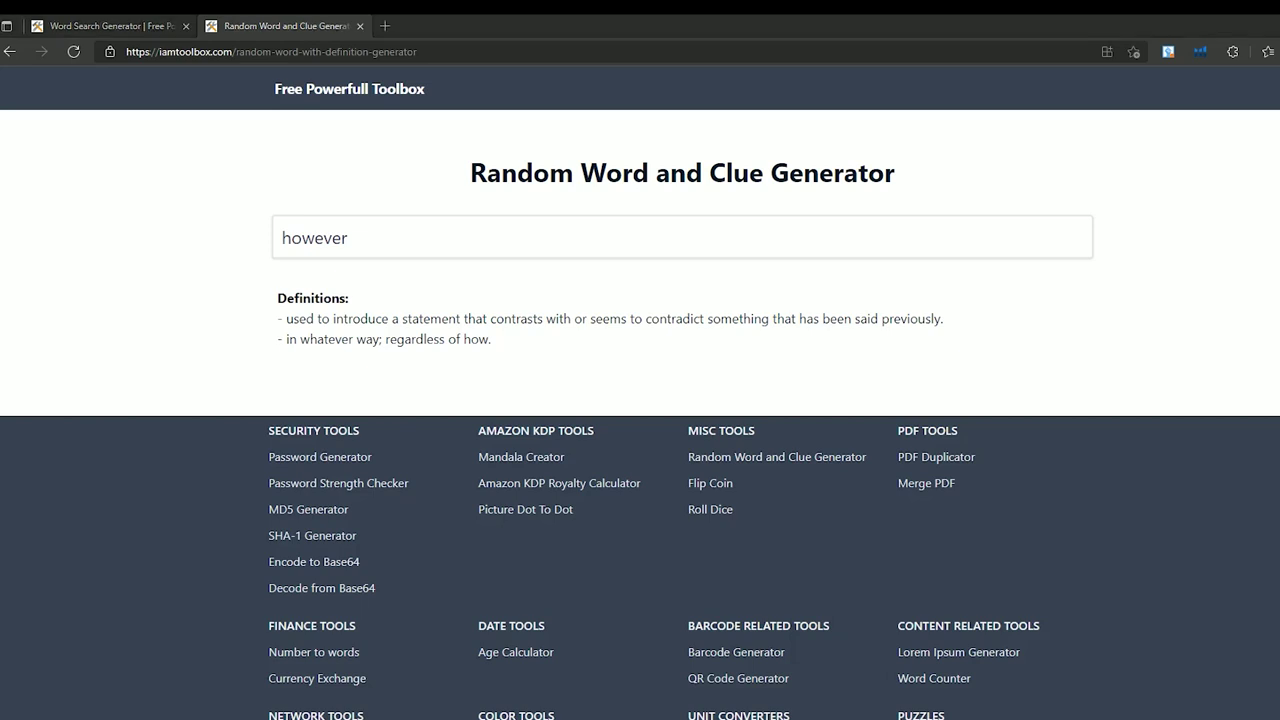
key("ctrl+w")
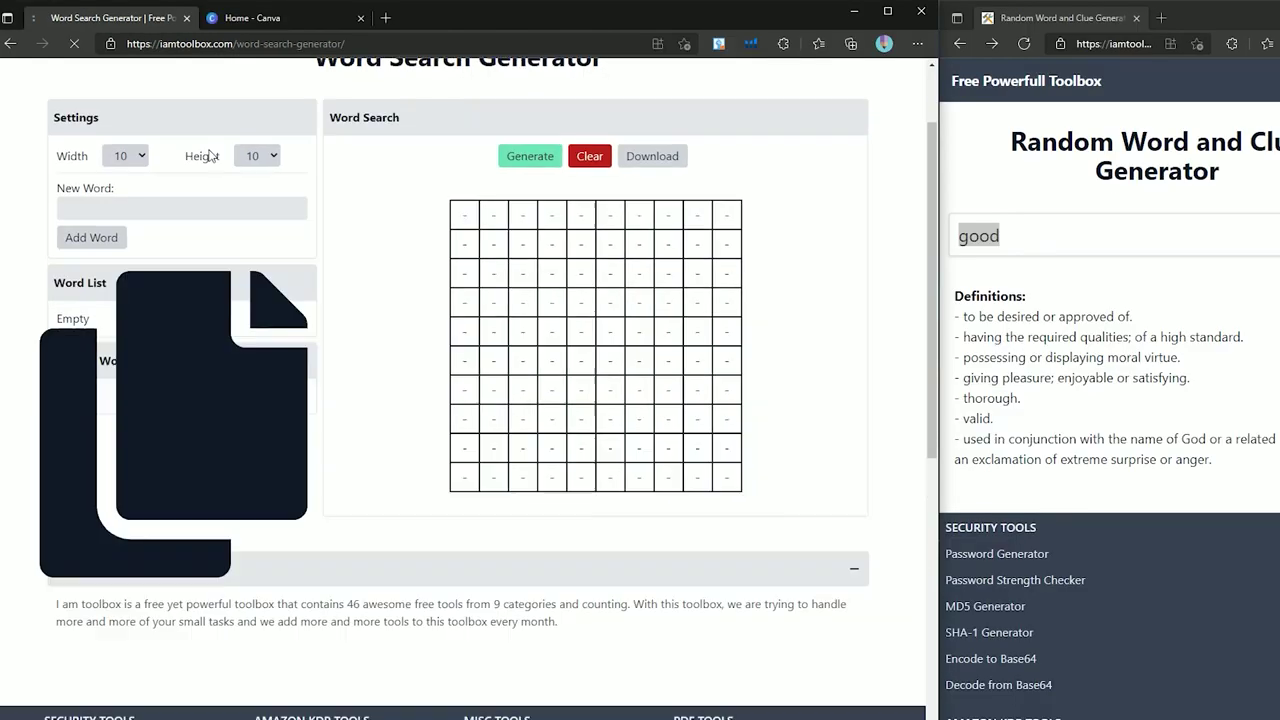
Step: Set the word search grid width and height to 15
scroll(613, 383, "up", 2)
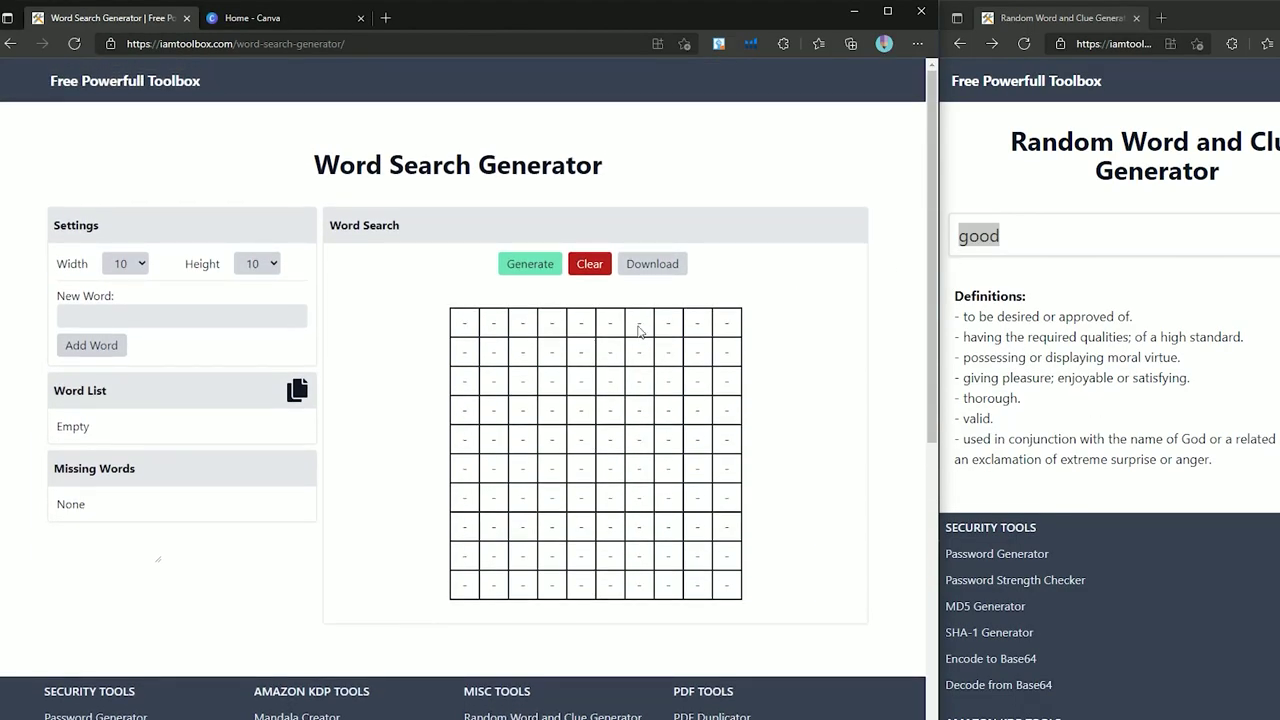
left_click(138, 266)
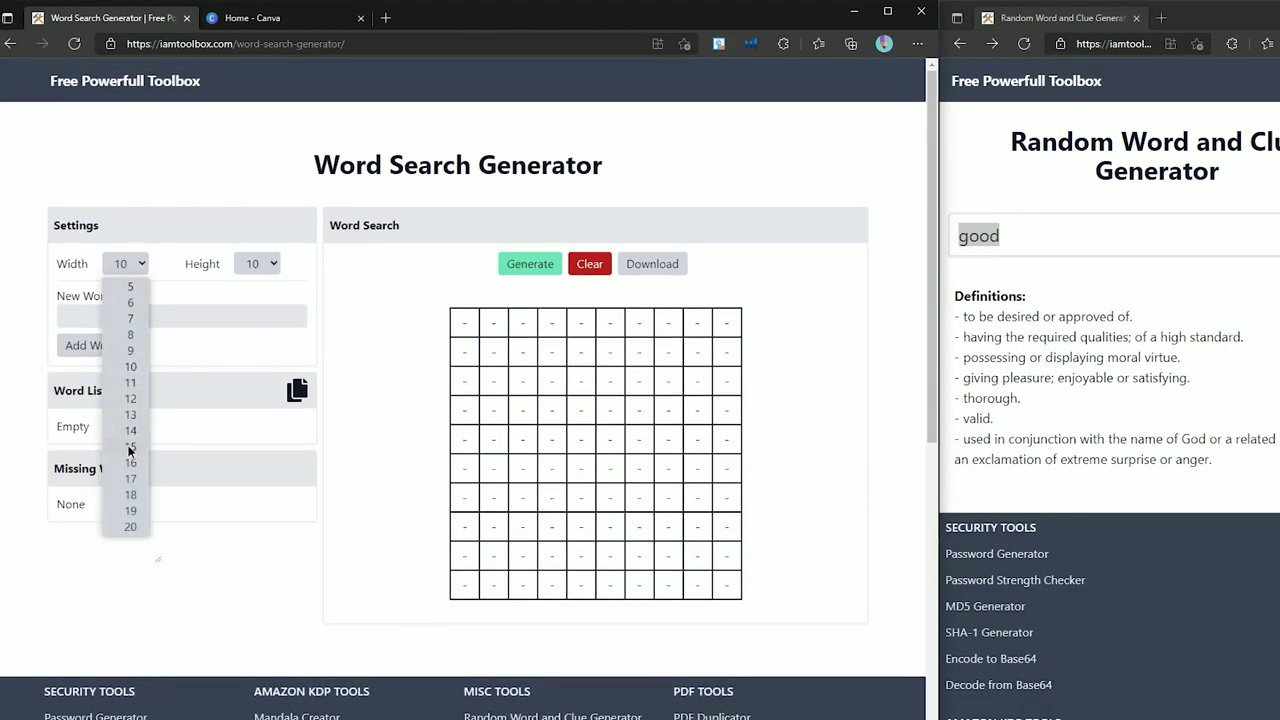
left_click(129, 450)
left_click(254, 264)
left_click(256, 448)
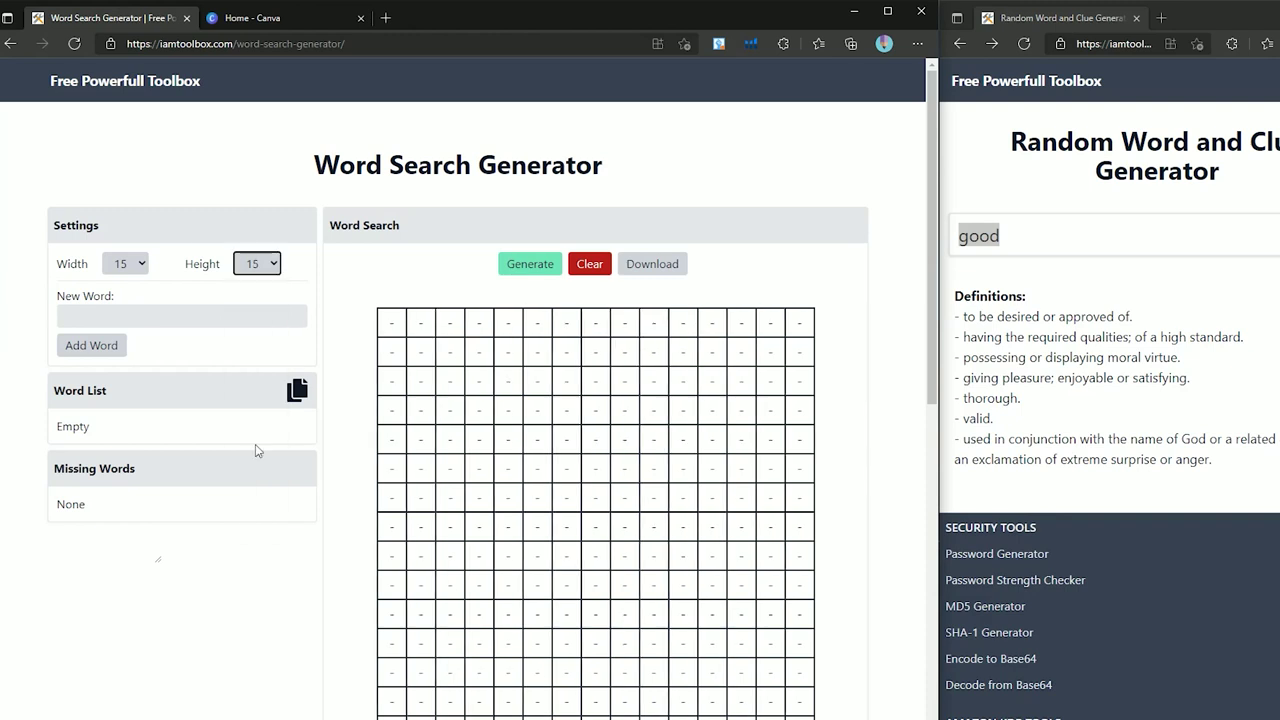
Step: Add the random words good, finally, cloud, west and support to the puzzle
left_click(130, 317)
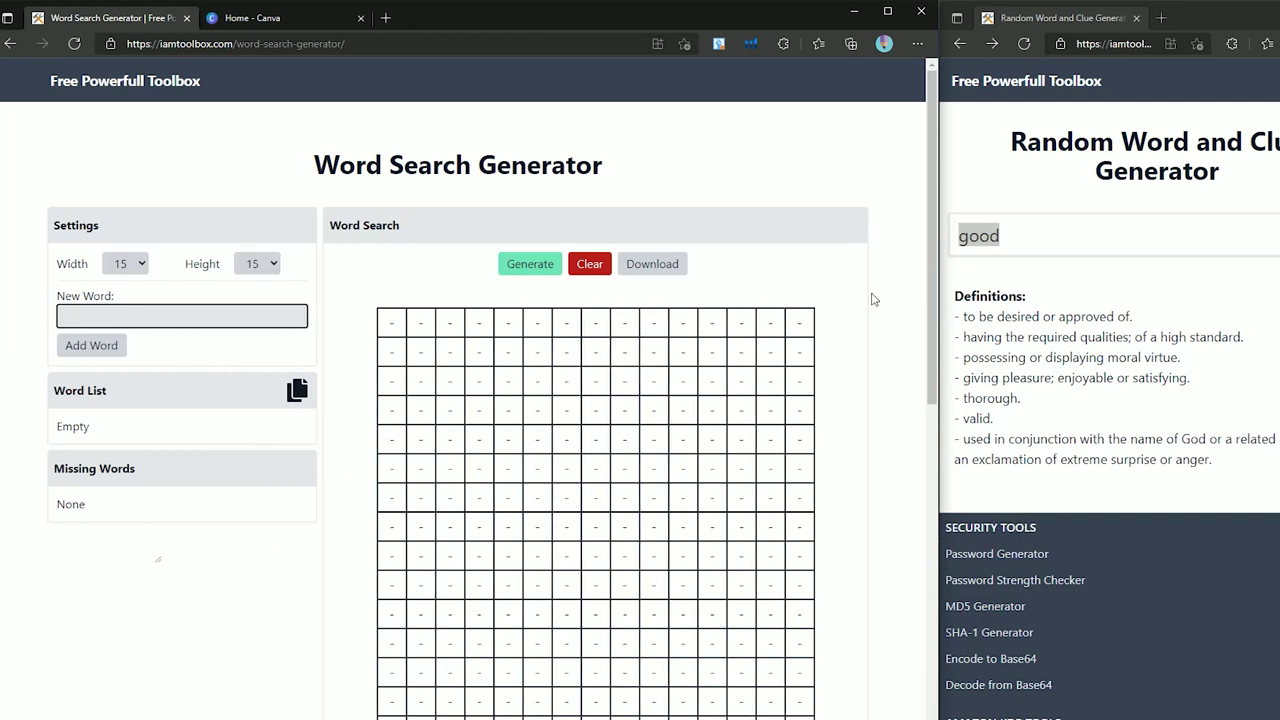
double_click(1003, 236)
key("ctrl+c")
left_click(134, 314)
key("ctrl+v")
left_click(105, 343)
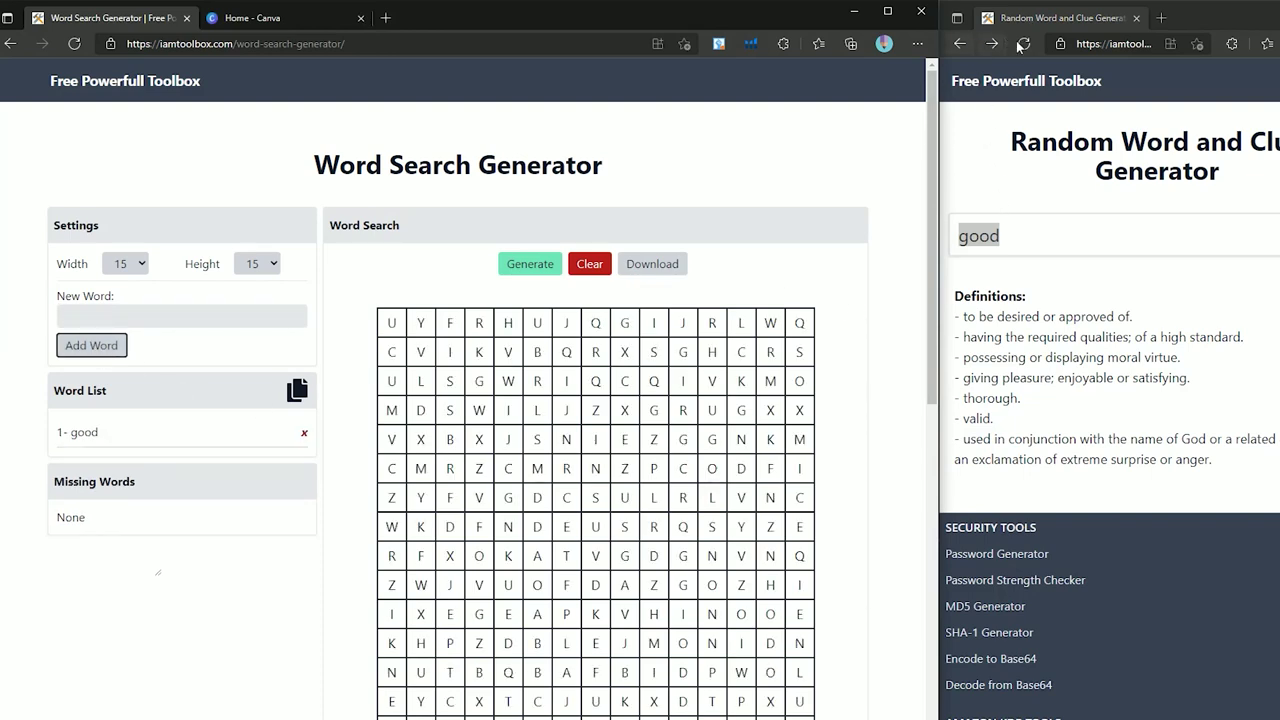
left_click(1024, 43)
double_click(978, 236)
type("finally")
left_click(91, 345)
left_click(1024, 43)
double_click(978, 236)
type("cloud")
left_click(91, 345)
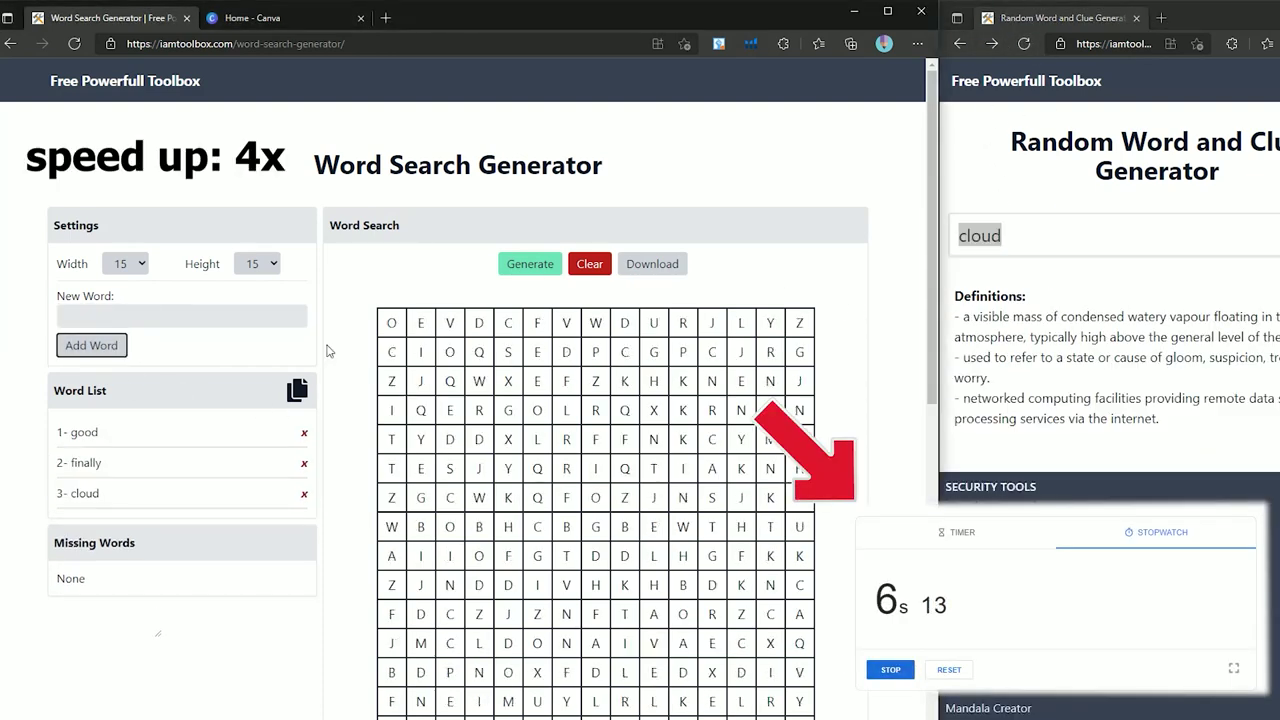
left_click(1024, 43)
double_click(978, 236)
left_click(134, 314)
type("west")
left_click(91, 345)
left_click(1024, 43)
double_click(988, 236)
left_click(123, 313)
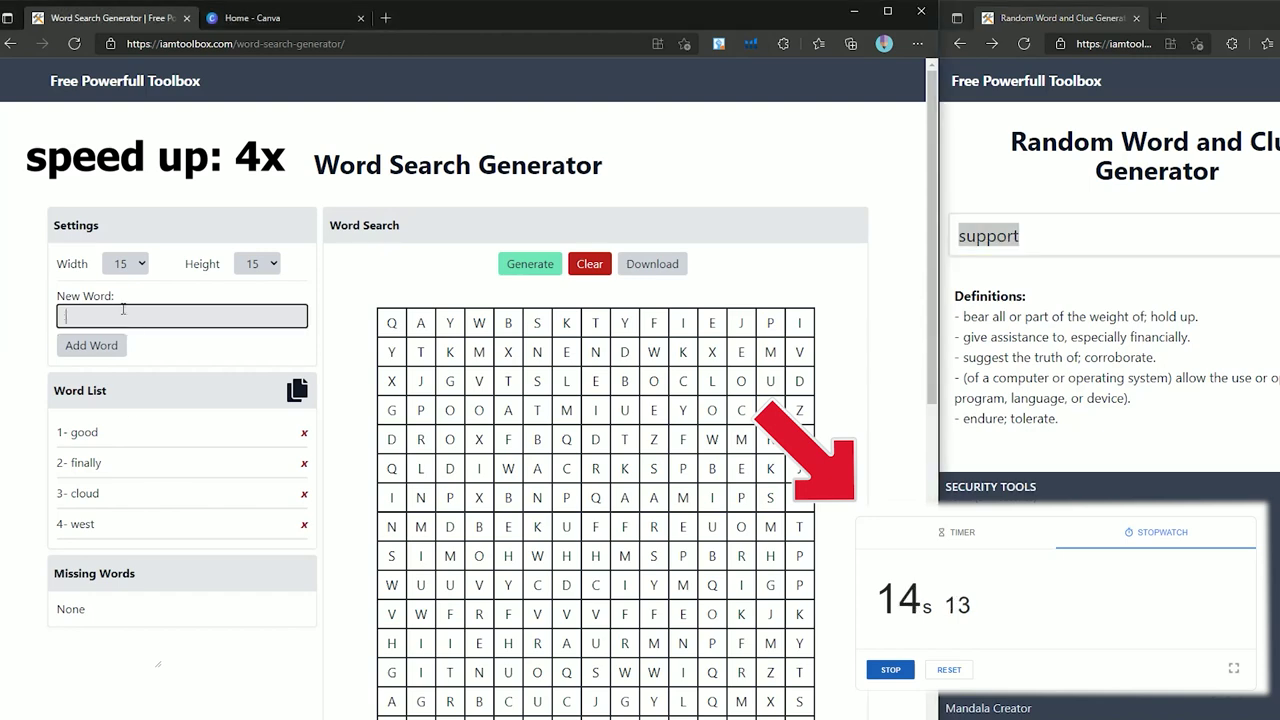
type("support")
left_click(91, 345)
Step: Add possibly, stretch, vegetable, welcome and floating, then download the puzzle grid as an image
left_click(1024, 43)
double_click(978, 236)
left_click(123, 313)
type("possibly")
left_click(91, 345)
left_click(1024, 43)
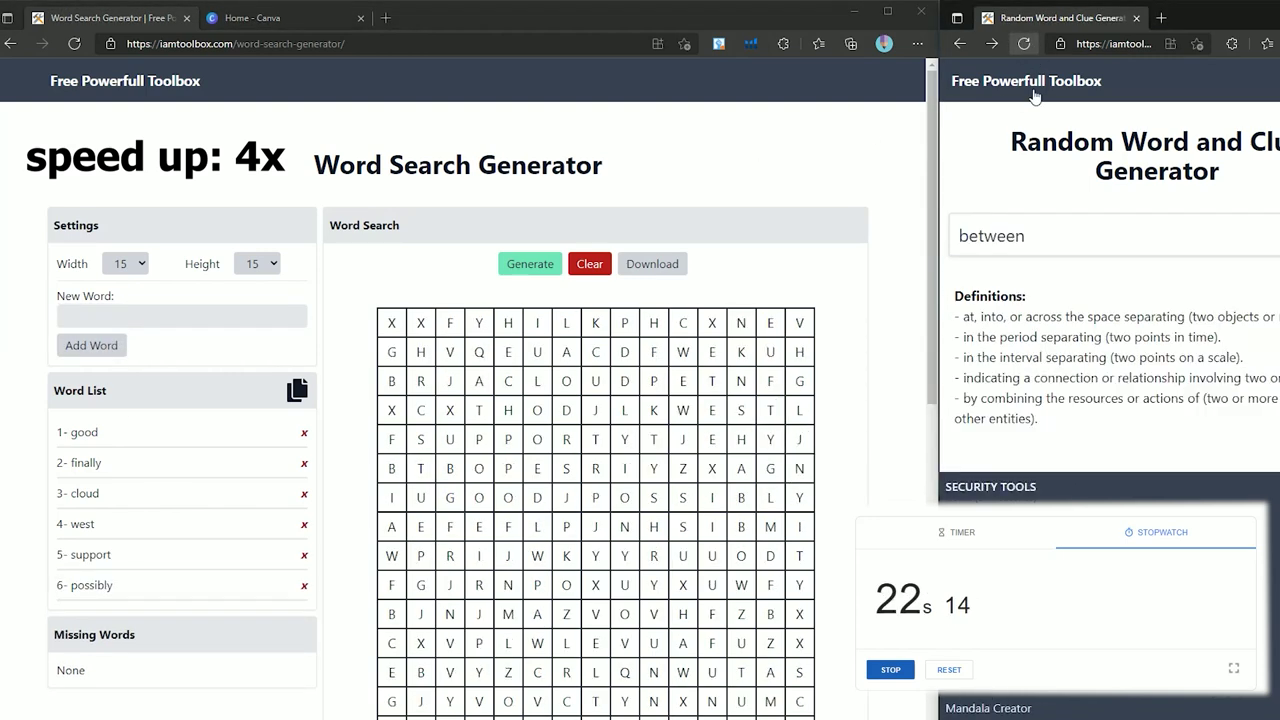
left_click(1024, 43)
double_click(978, 236)
left_click(123, 313)
type("stretch")
left_click(91, 345)
left_click(1024, 43)
left_click(1024, 43)
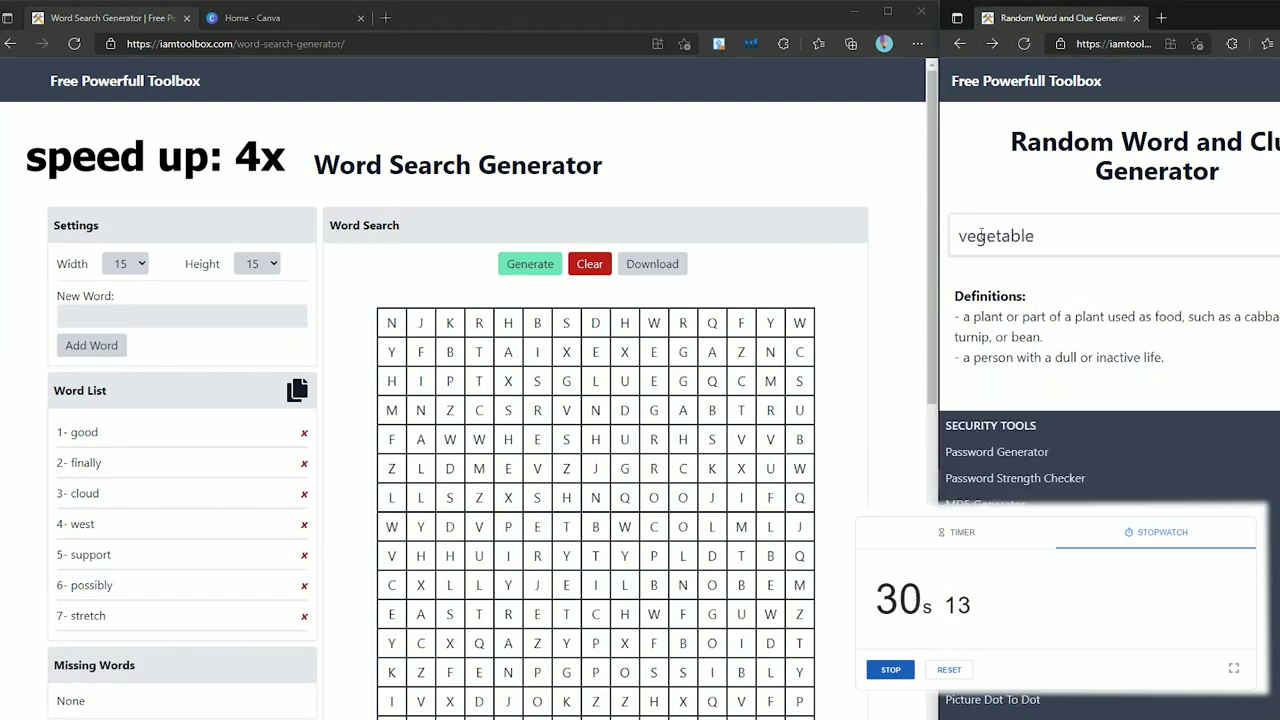
double_click(978, 236)
left_click(123, 313)
type("vegetable")
left_click(91, 345)
left_click(1024, 43)
double_click(978, 236)
type("welcome")
left_click(91, 345)
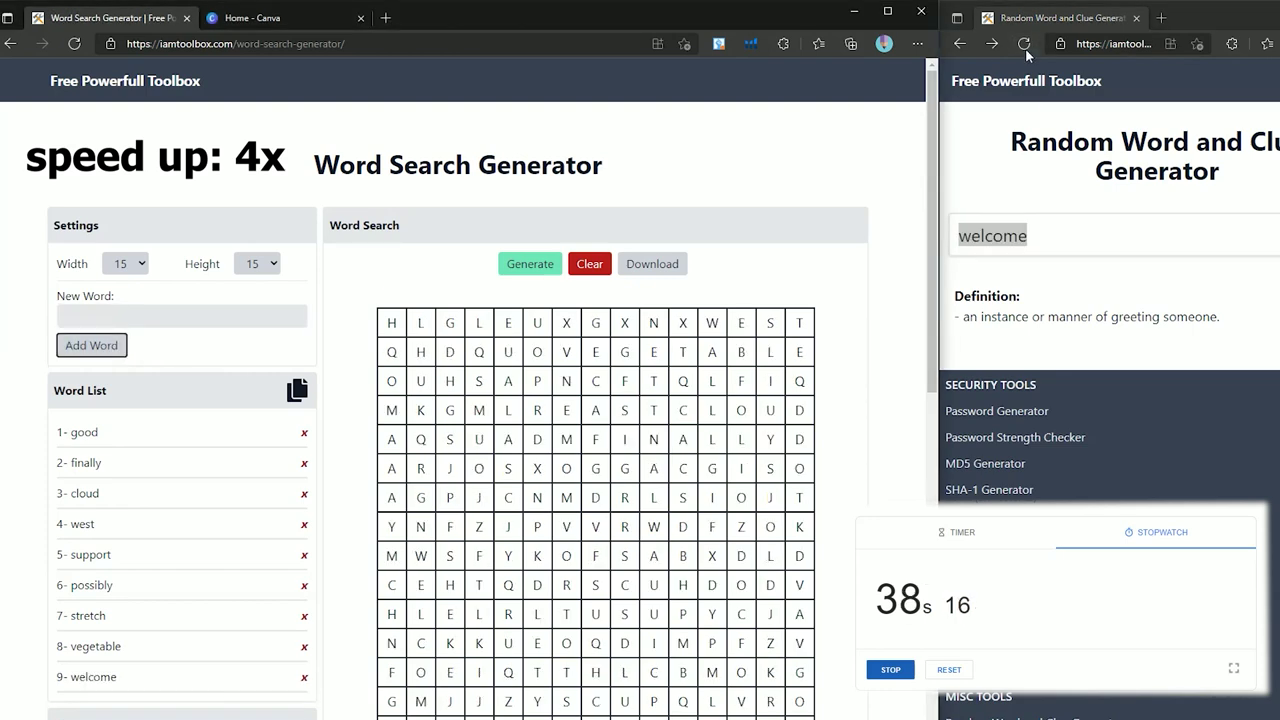
left_click(1024, 43)
left_click(1024, 43)
double_click(978, 236)
key("ctrl+c")
left_click(123, 313)
key("ctrl+v")
left_click(91, 345)
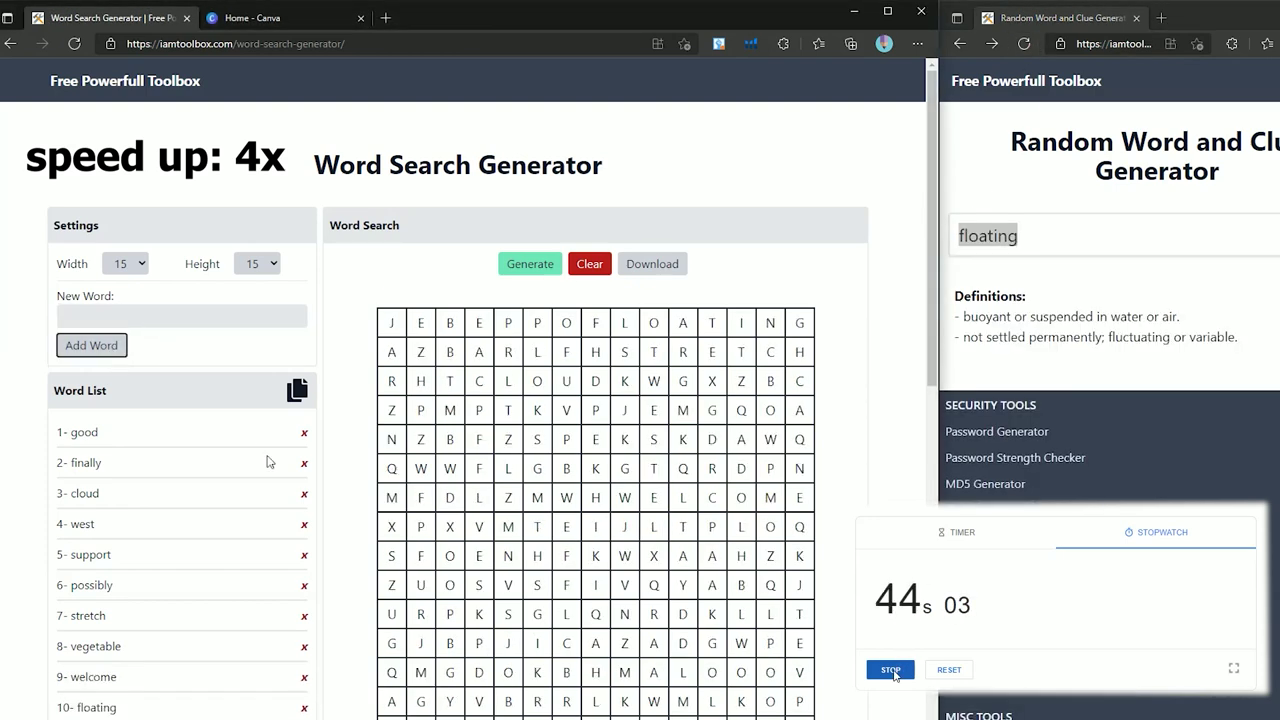
scroll(267, 461, "down", 1)
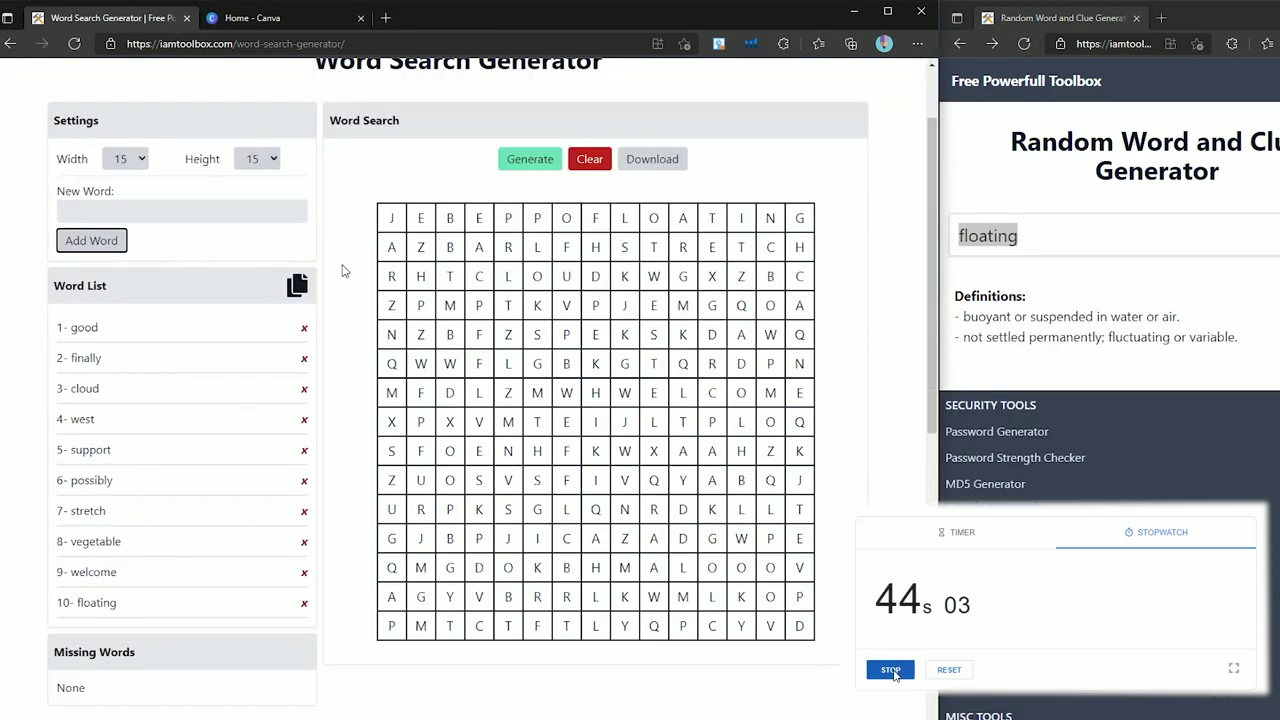
left_click(661, 168)
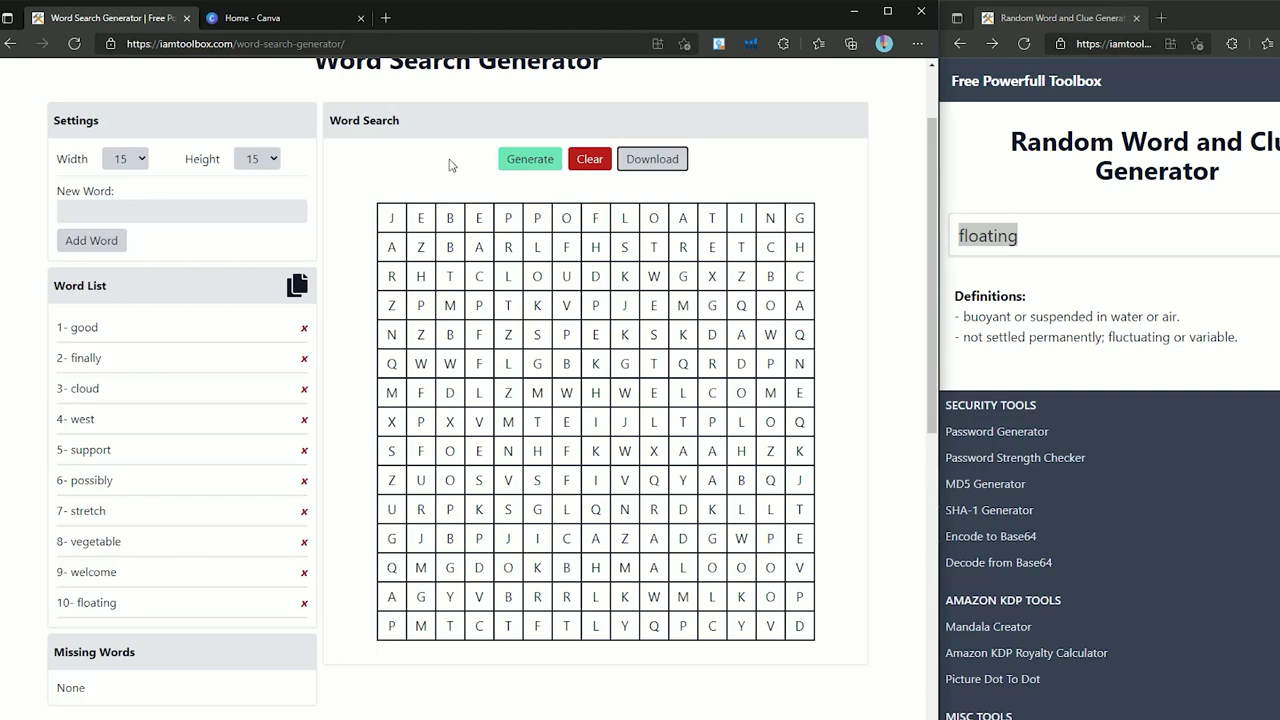
Step: Start a custom 8.5 × 11 in design from the Canva home page
left_click(245, 17)
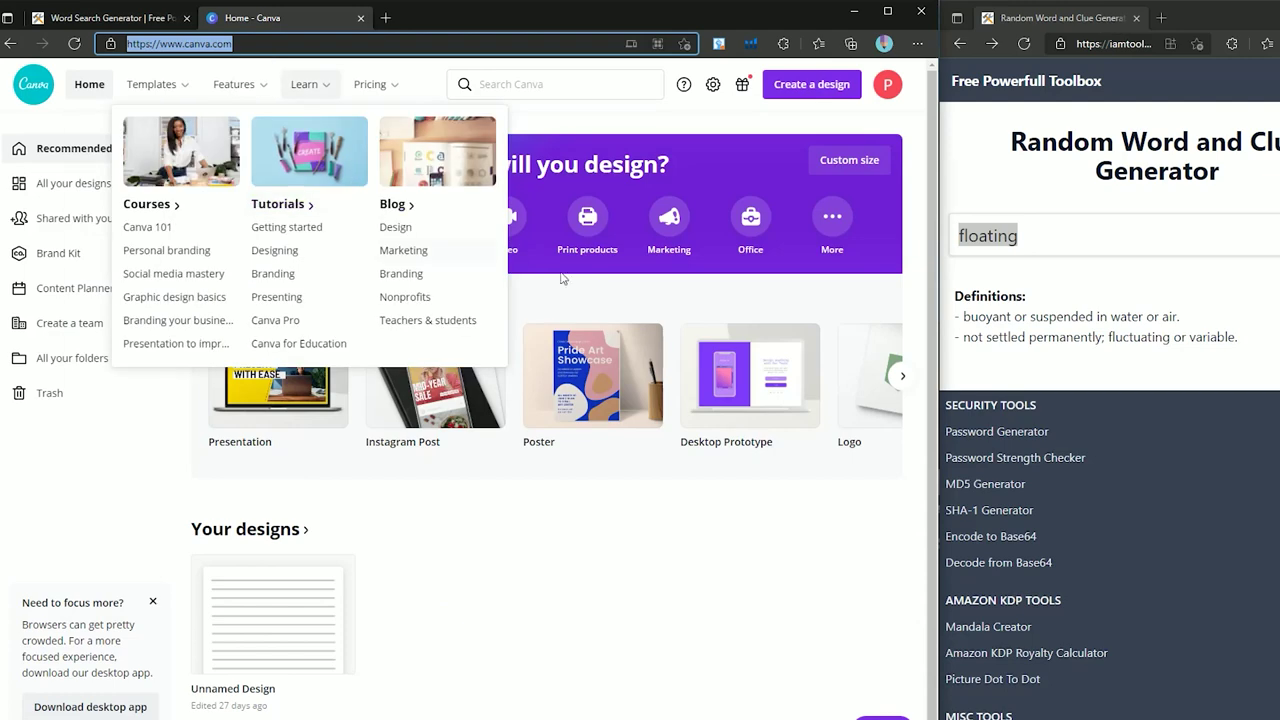
left_click(811, 84)
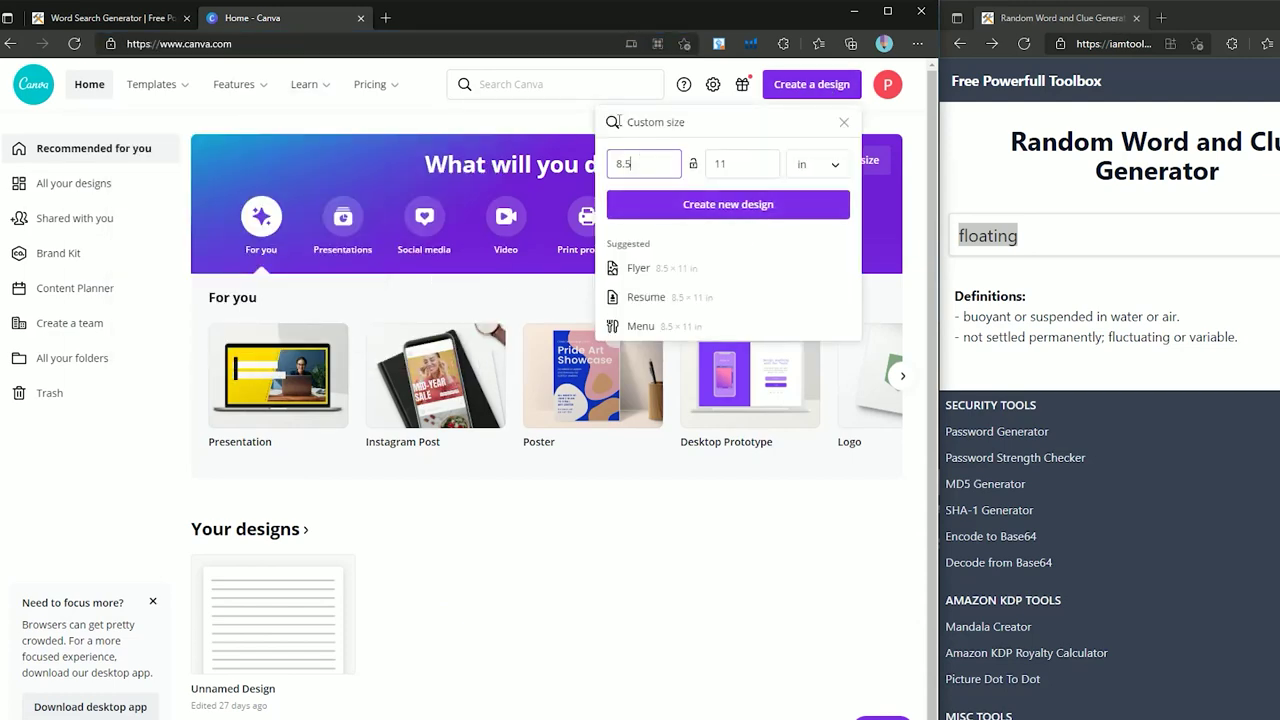
Step: Download the freshly generated 15×15 puzzle as Wordsearch (4).jpeg and check it in Photos
left_click(750, 208)
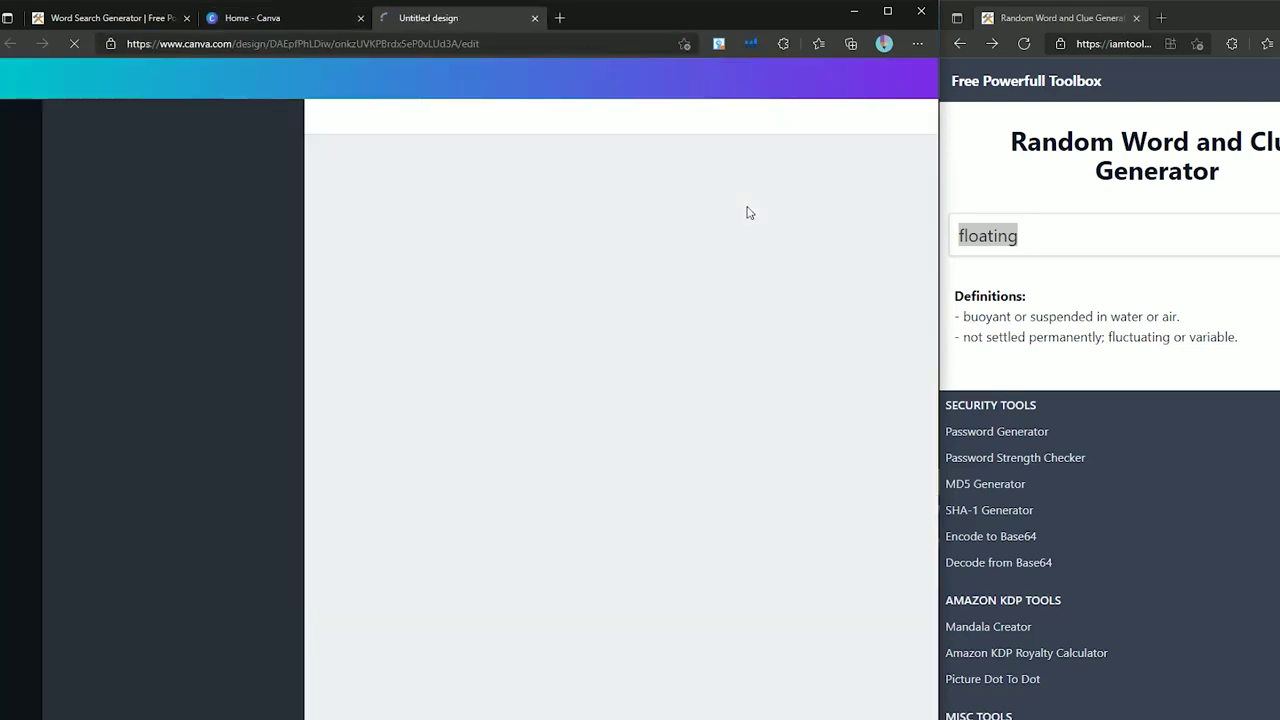
key("ctrl+w")
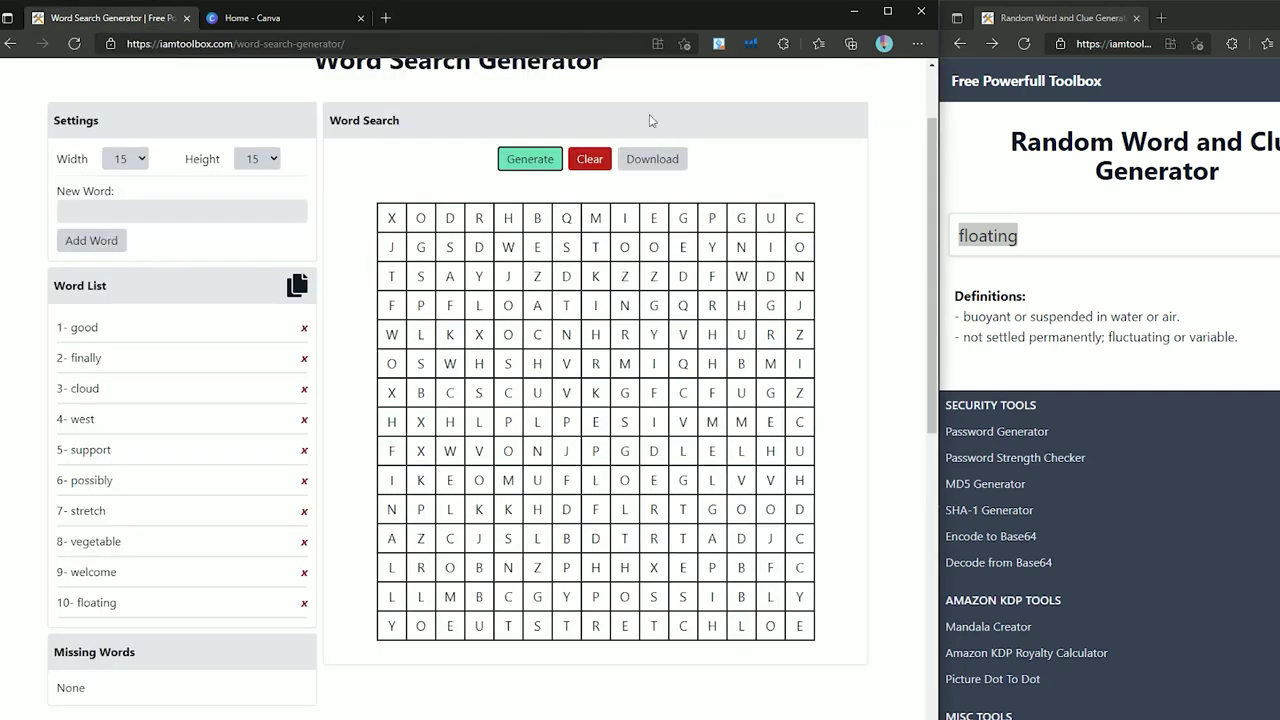
left_click(662, 158)
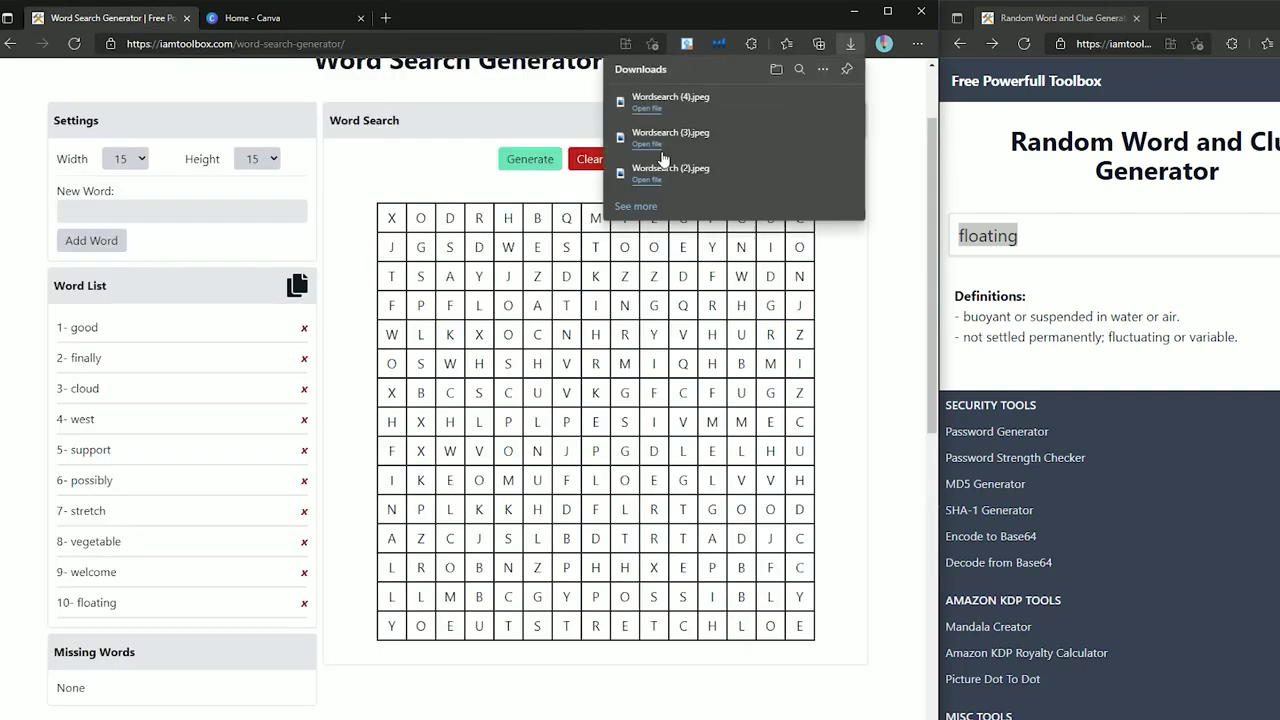
left_click(652, 107)
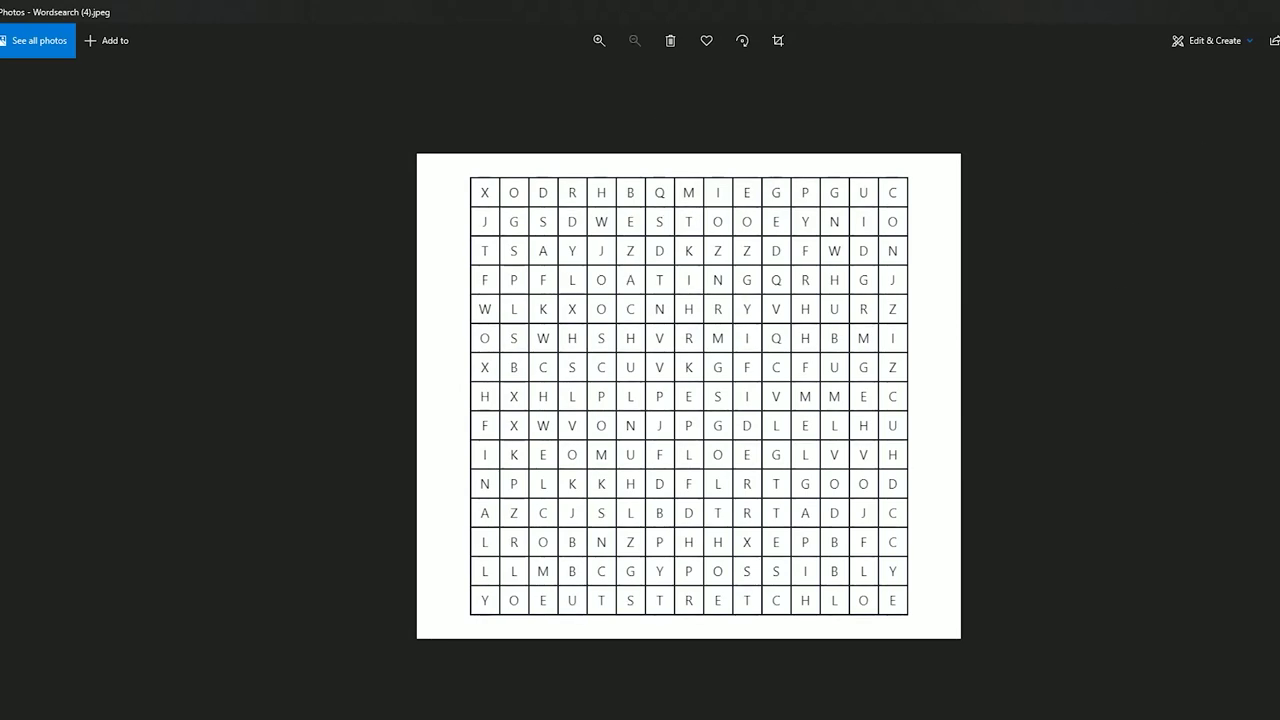
key("alt+Tab")
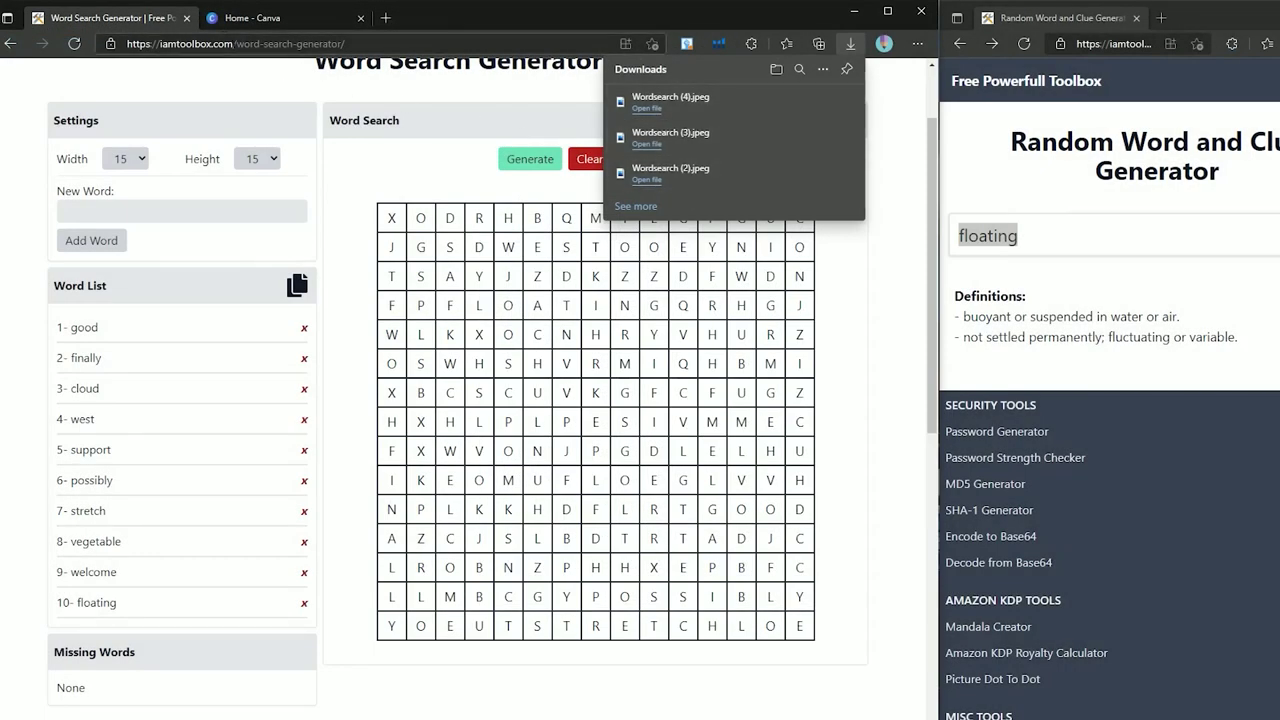
Step: Create an 8.5 × 11 in design and place the downloaded puzzle image on it
left_click(263, 25)
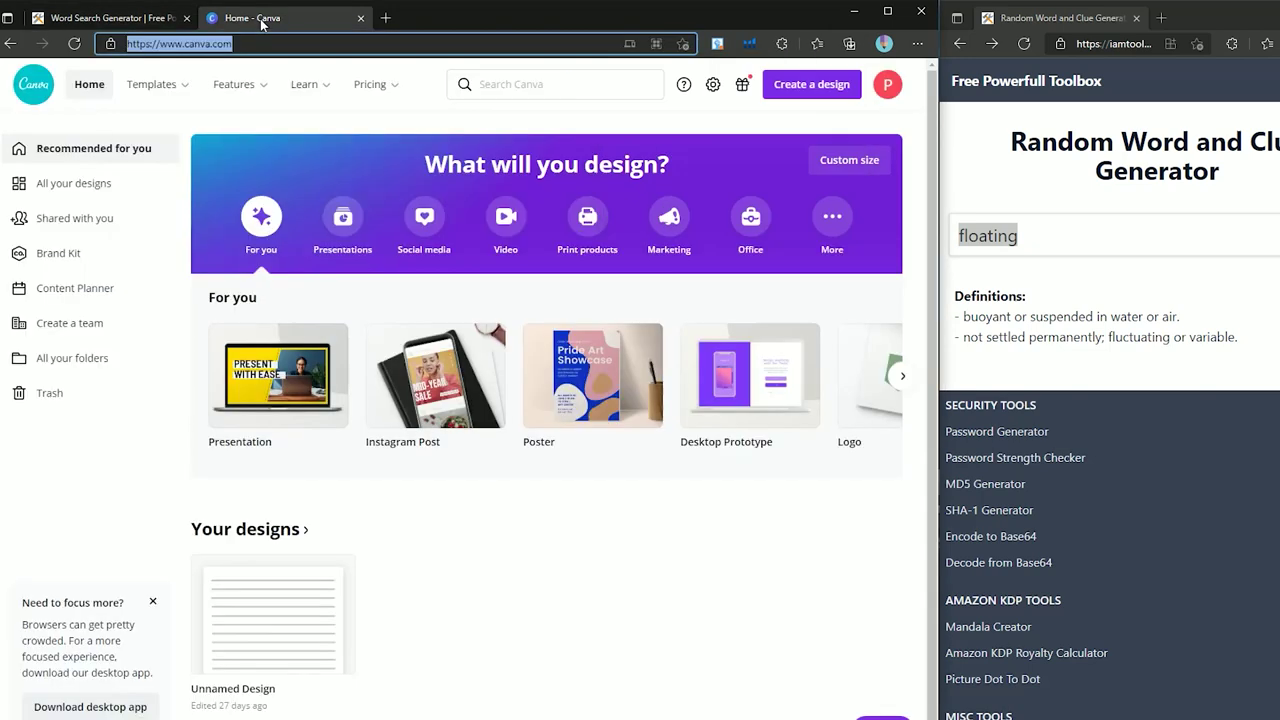
left_click(254, 618)
left_click_drag(594, 275, 594, 275)
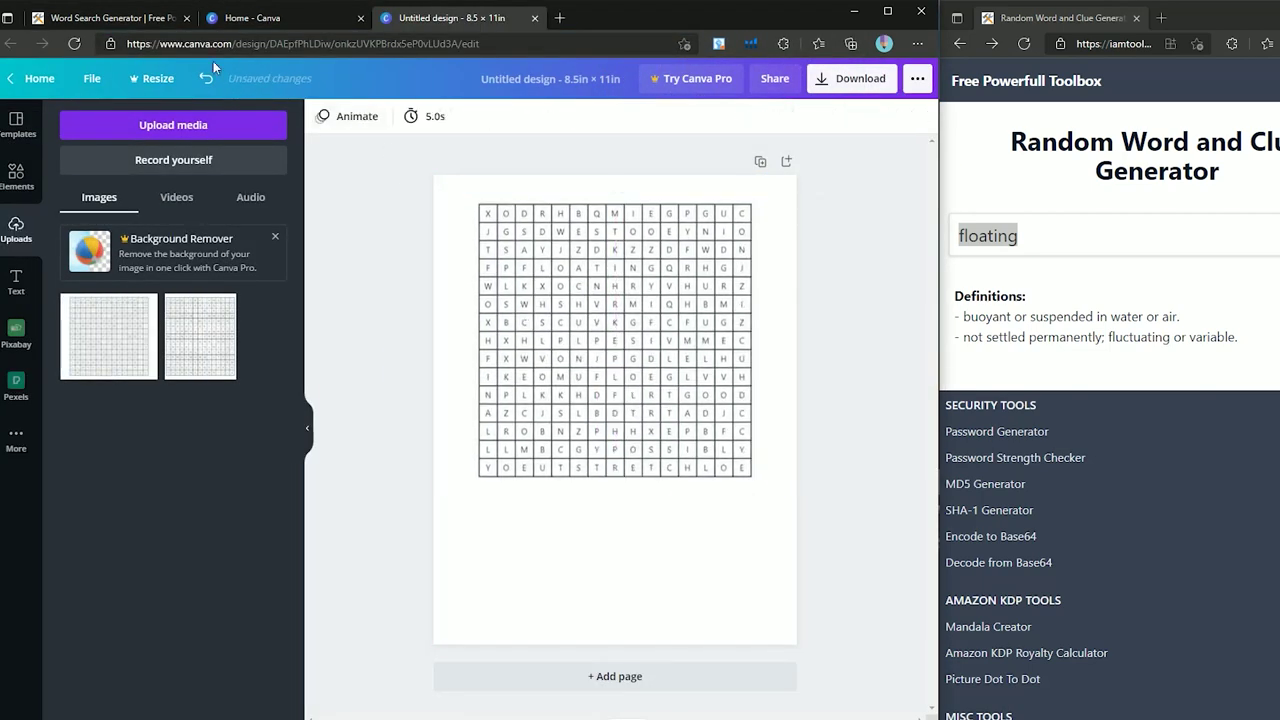
Step: Copy the word list from the generator, paste it into the design and shrink it
left_click(147, 22)
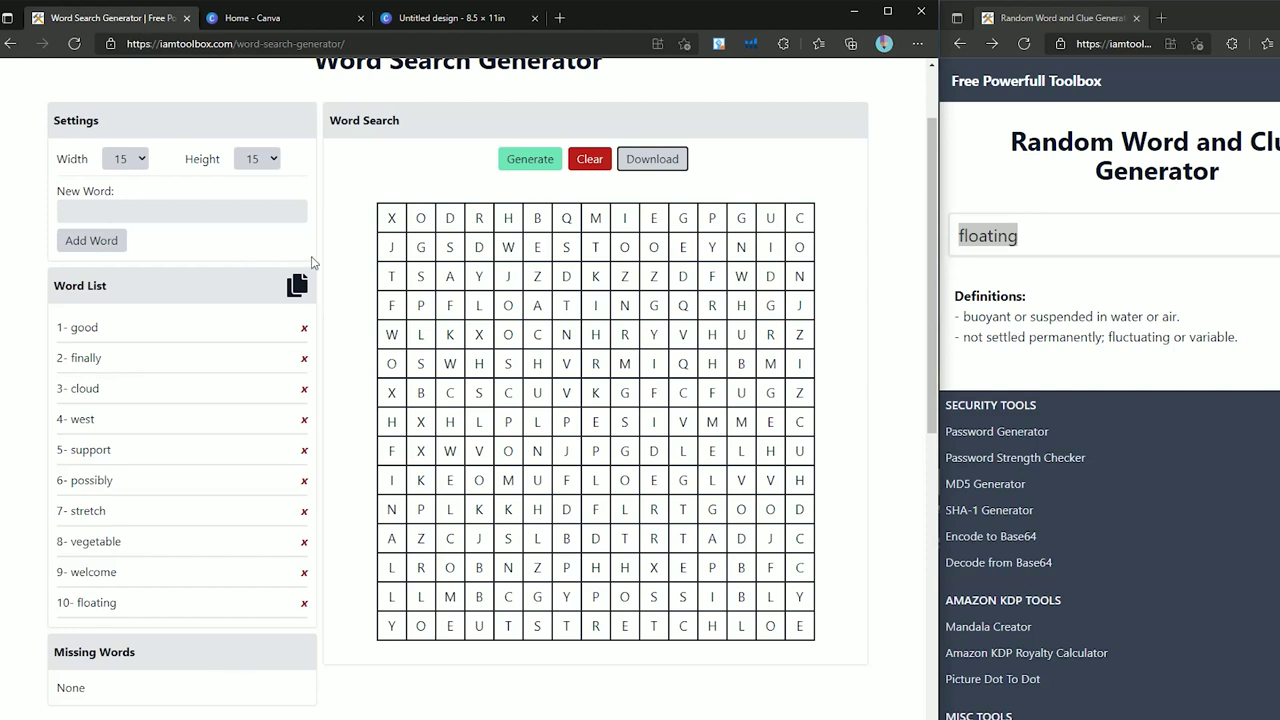
left_click(297, 286)
left_click(455, 17)
left_click(658, 365)
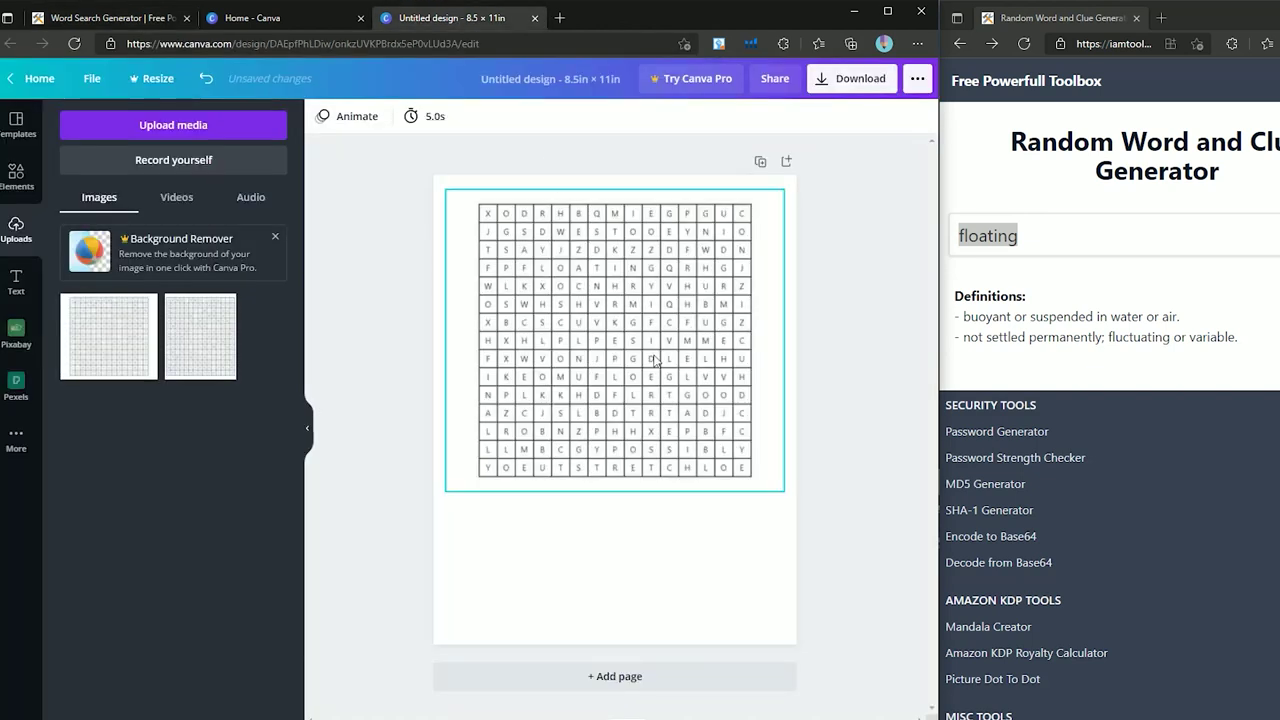
key("ctrl+v")
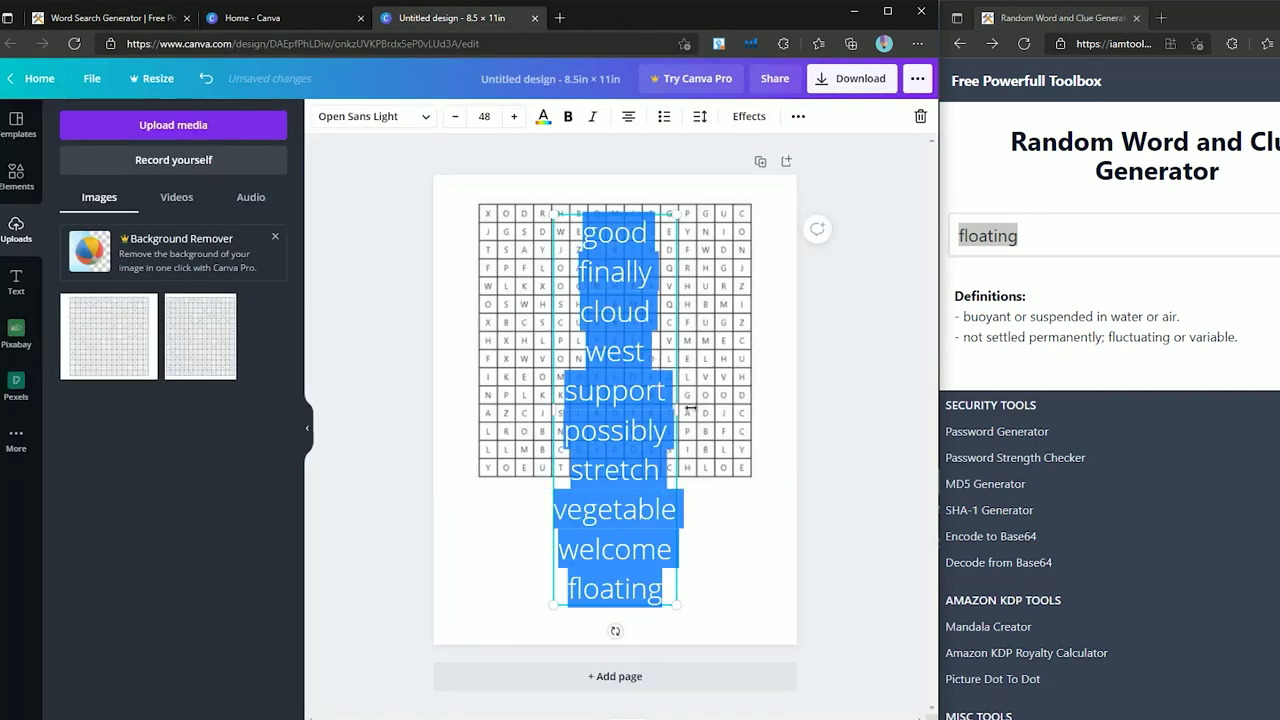
left_click_drag(690, 408, 660, 545)
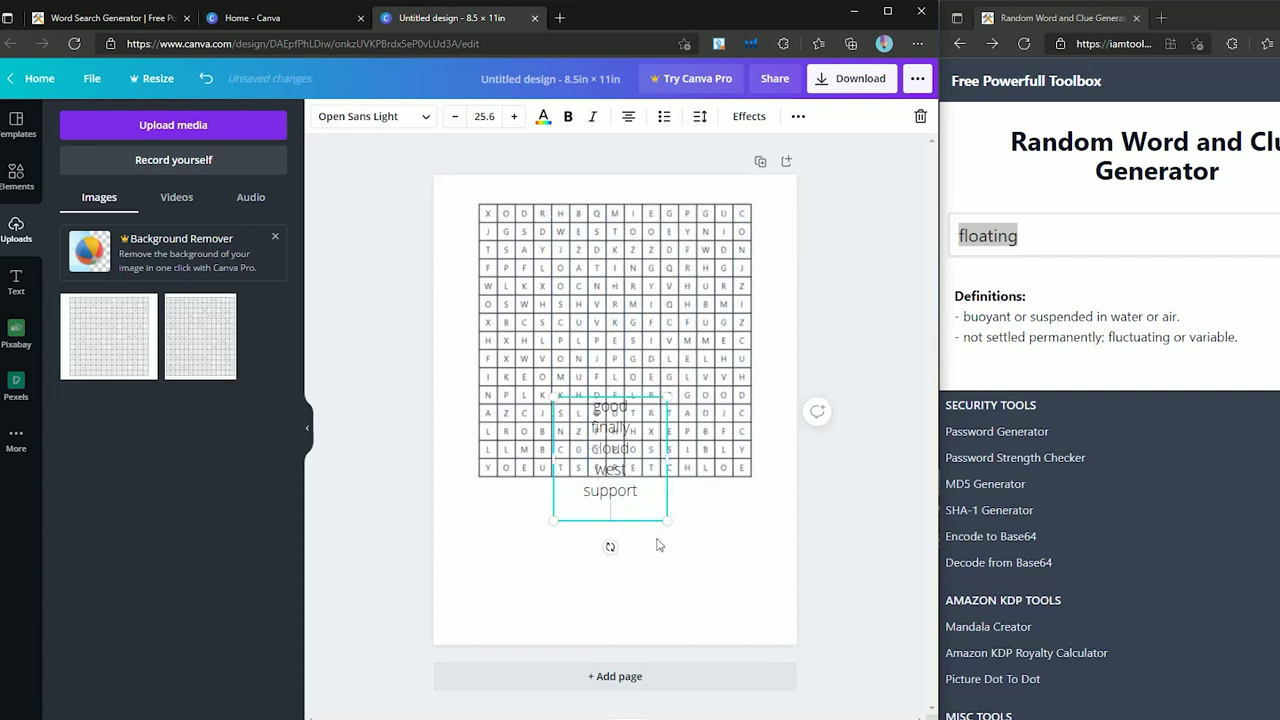
left_click(722, 554)
Step: Split the words into two five-word boxes and position both below the grid
key("ctrl+v")
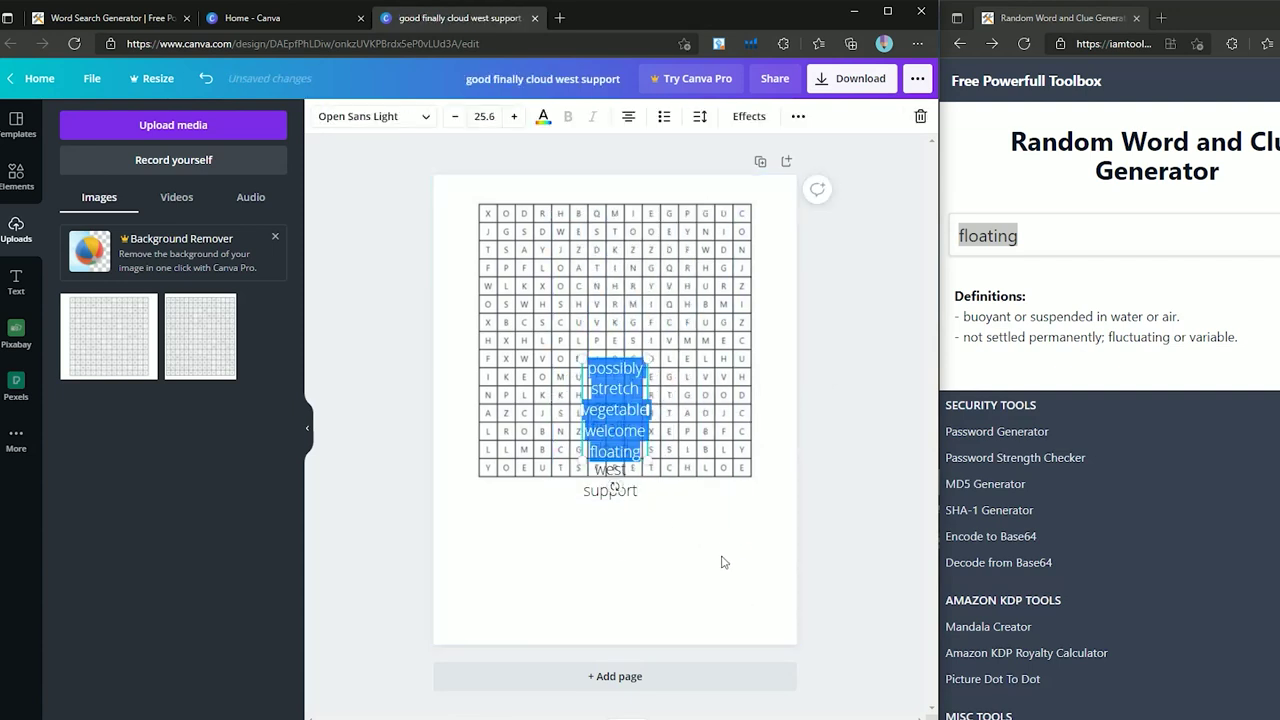
left_click_drag(628, 355, 727, 515)
left_click(620, 496)
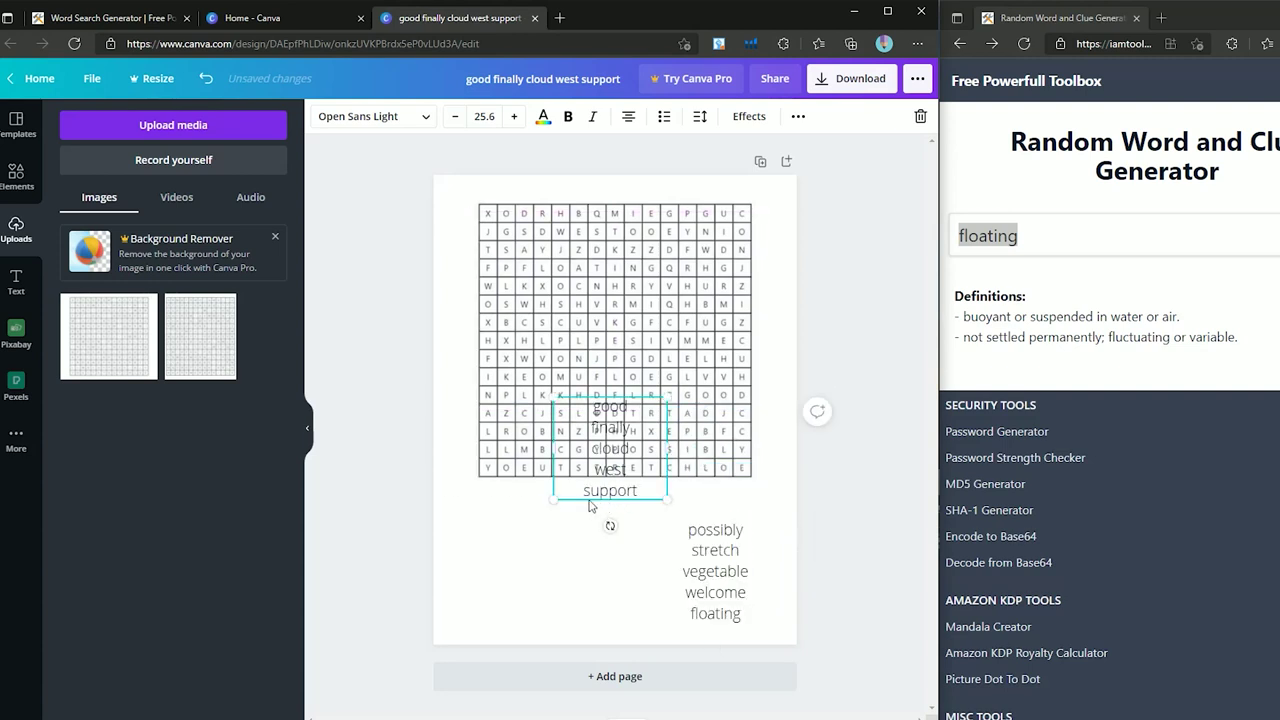
left_click_drag(573, 505, 500, 620)
left_click(777, 538)
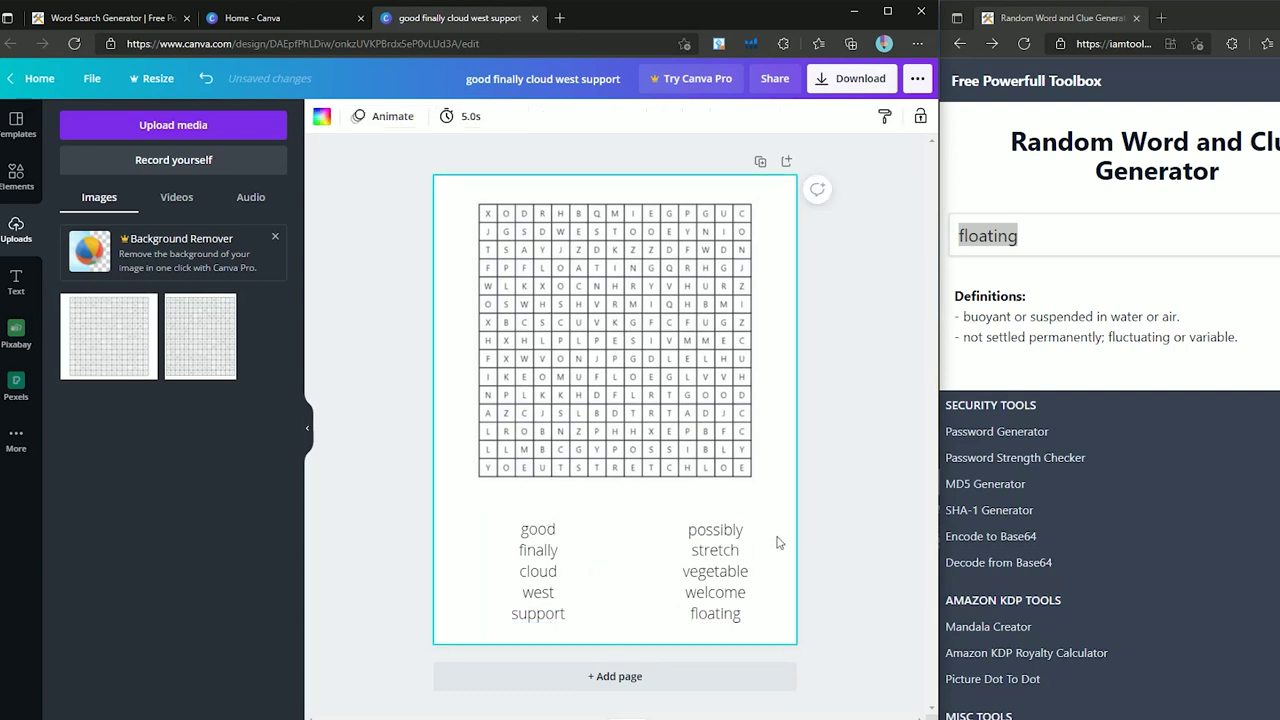
left_click_drag(718, 565, 643, 552)
Step: Left-align both word columns and nudge the right column into alignment
left_click(572, 560)
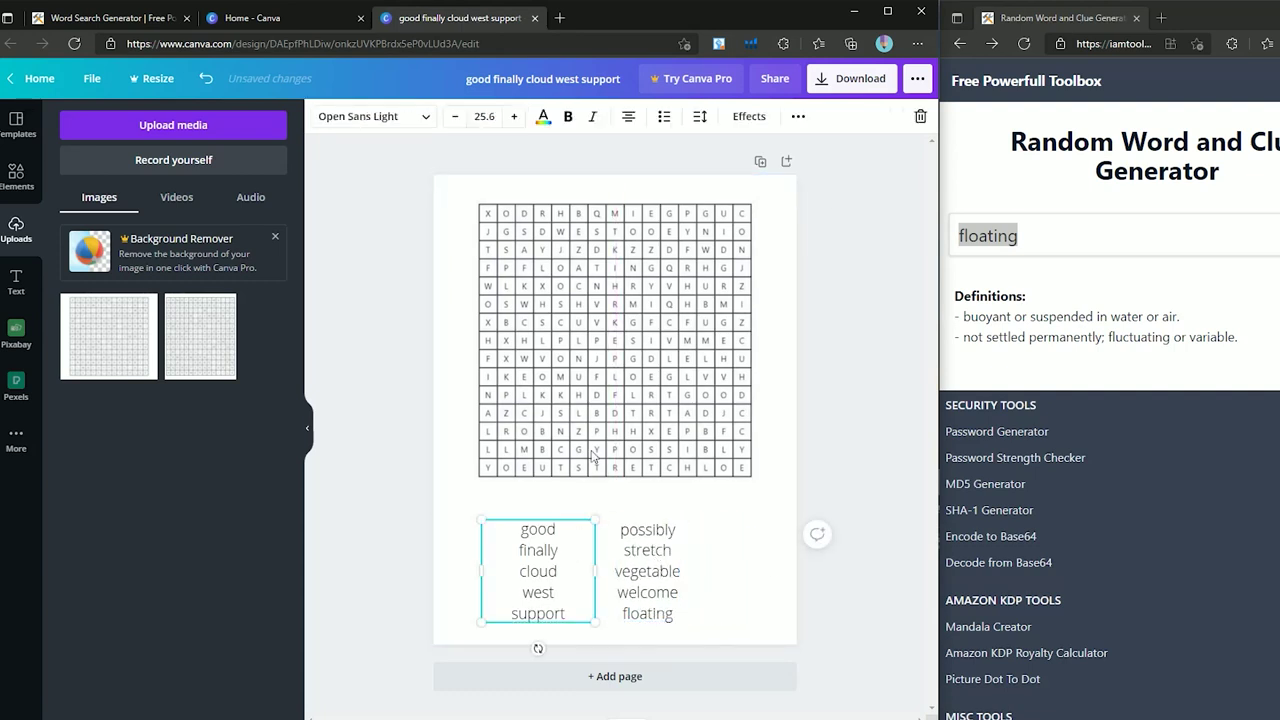
left_click(627, 116)
key("Tab")
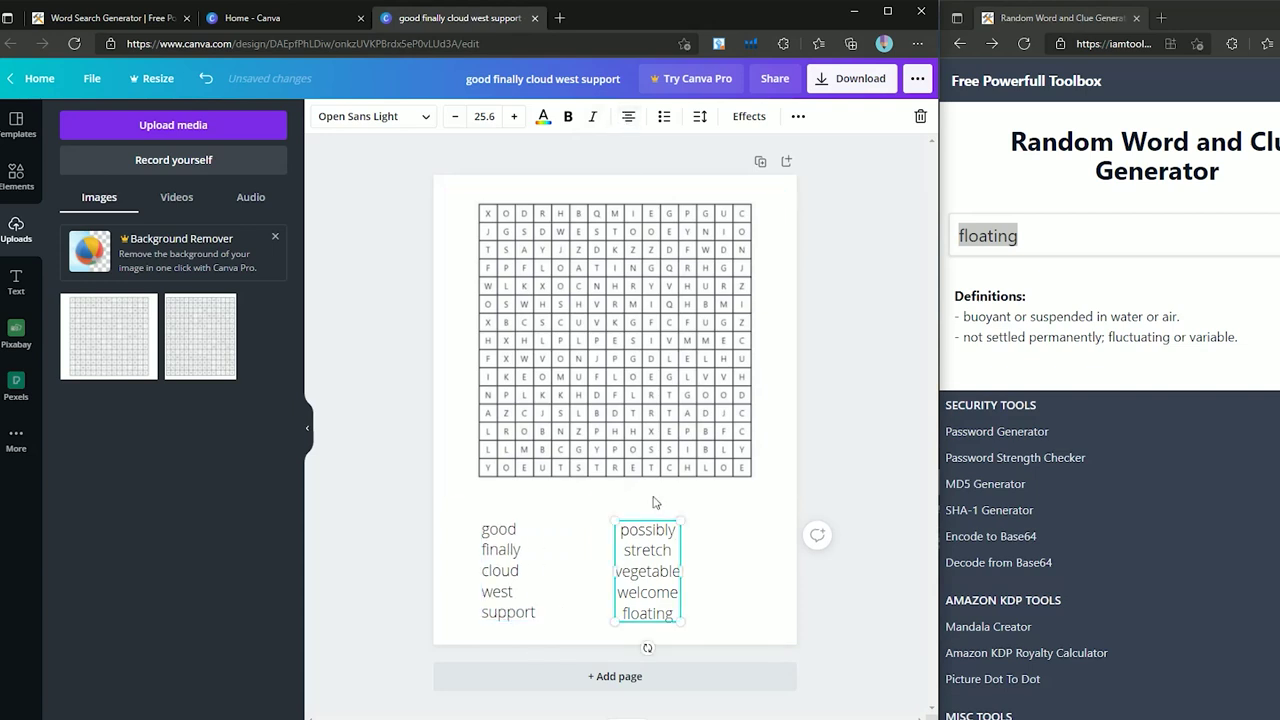
left_click(627, 116)
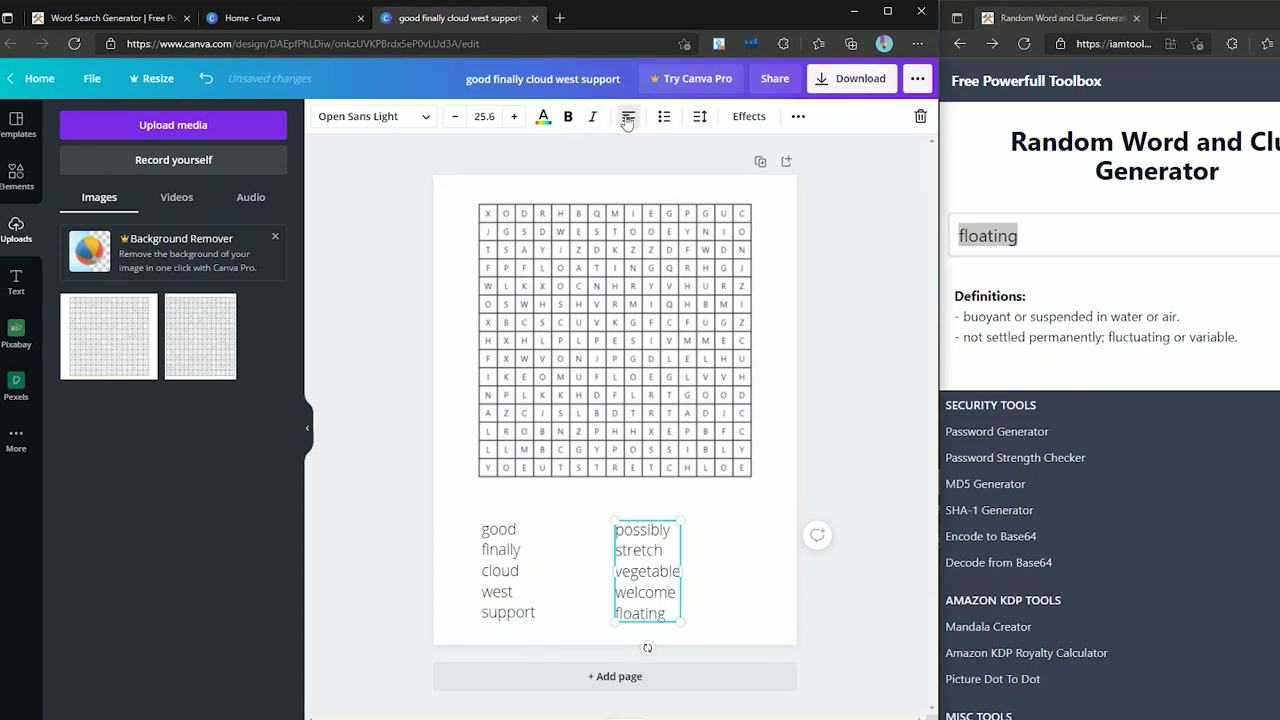
left_click(740, 584)
left_click_drag(661, 571, 618, 571)
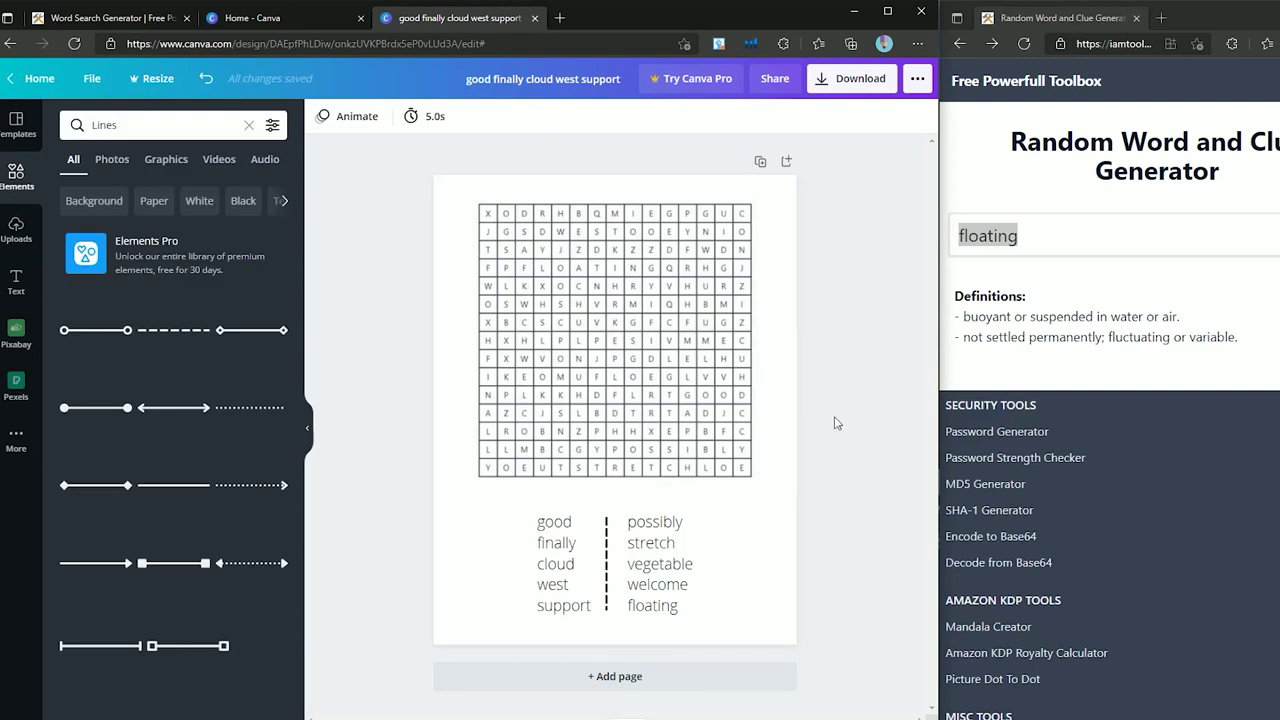
Step: Export the page as PDF Print and open good finally cloud west support.pdf in the browser
left_click(872, 82)
left_click(850, 180)
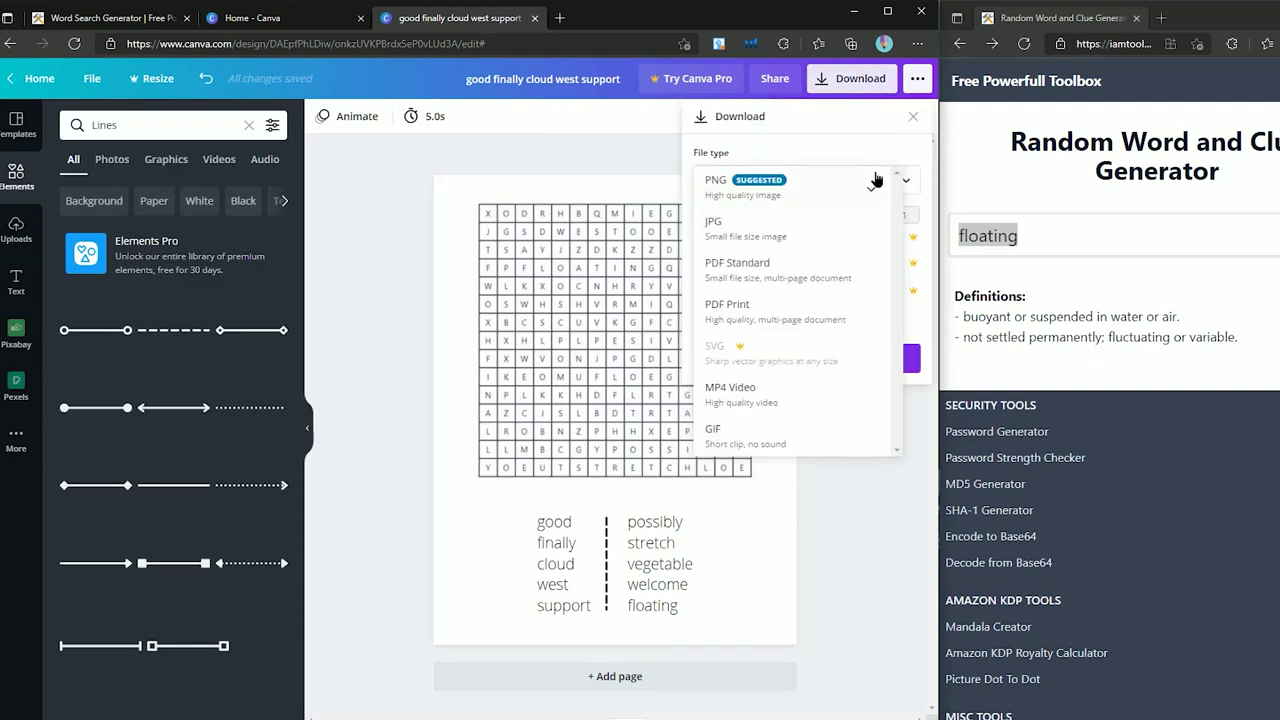
left_click(742, 310)
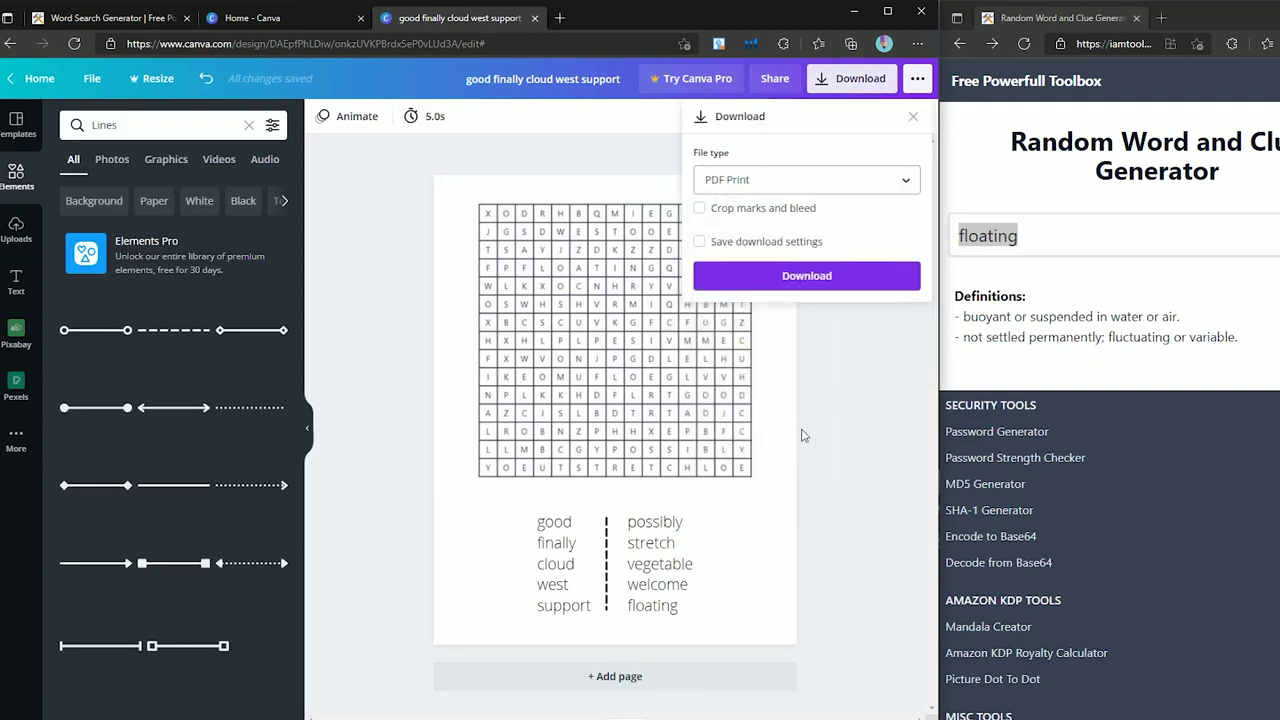
left_click(824, 288)
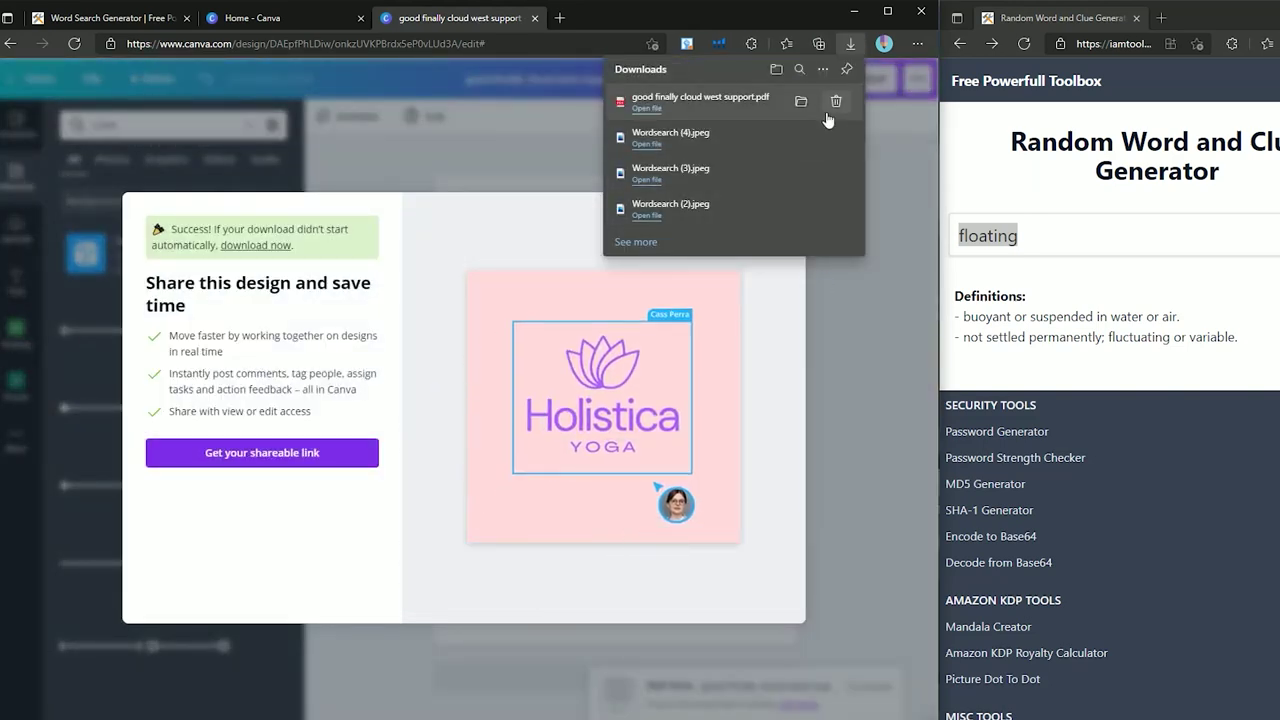
left_click(672, 97)
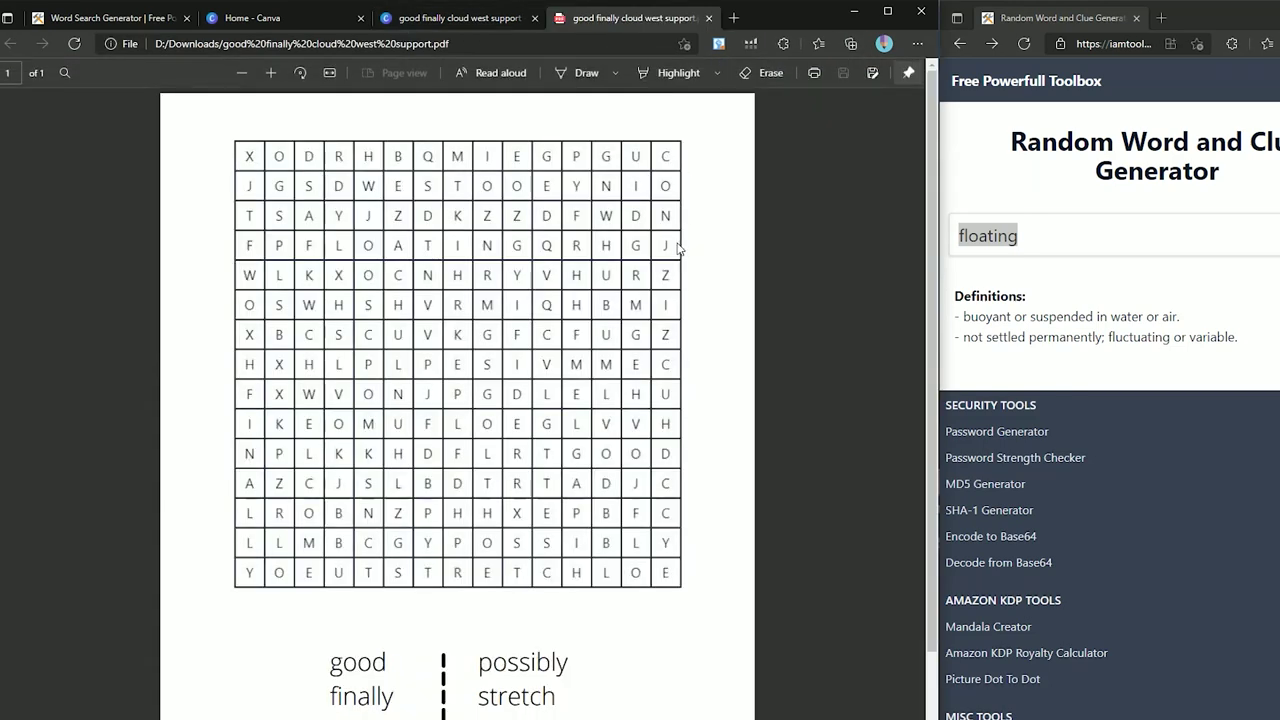
scroll(683, 286, "down", 2)
scroll(683, 286, "up", 2)
scroll(614, 314, "down", 2)
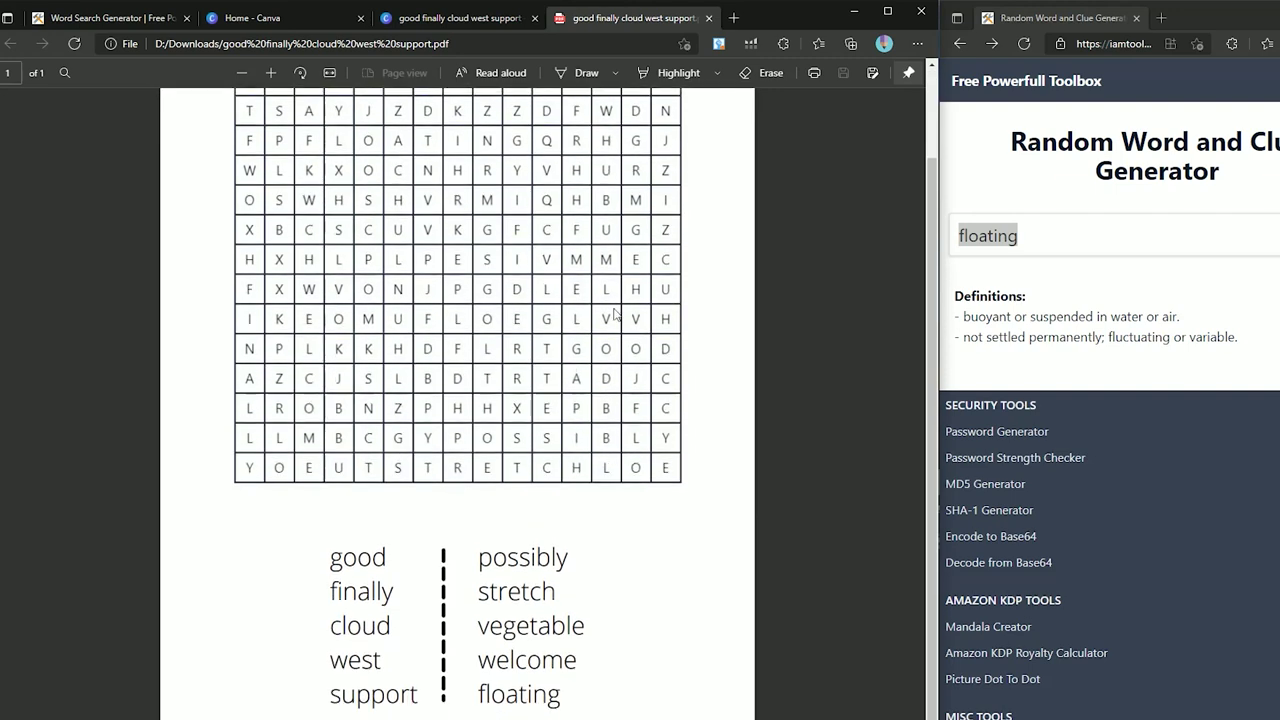
scroll(614, 314, "up", 2)
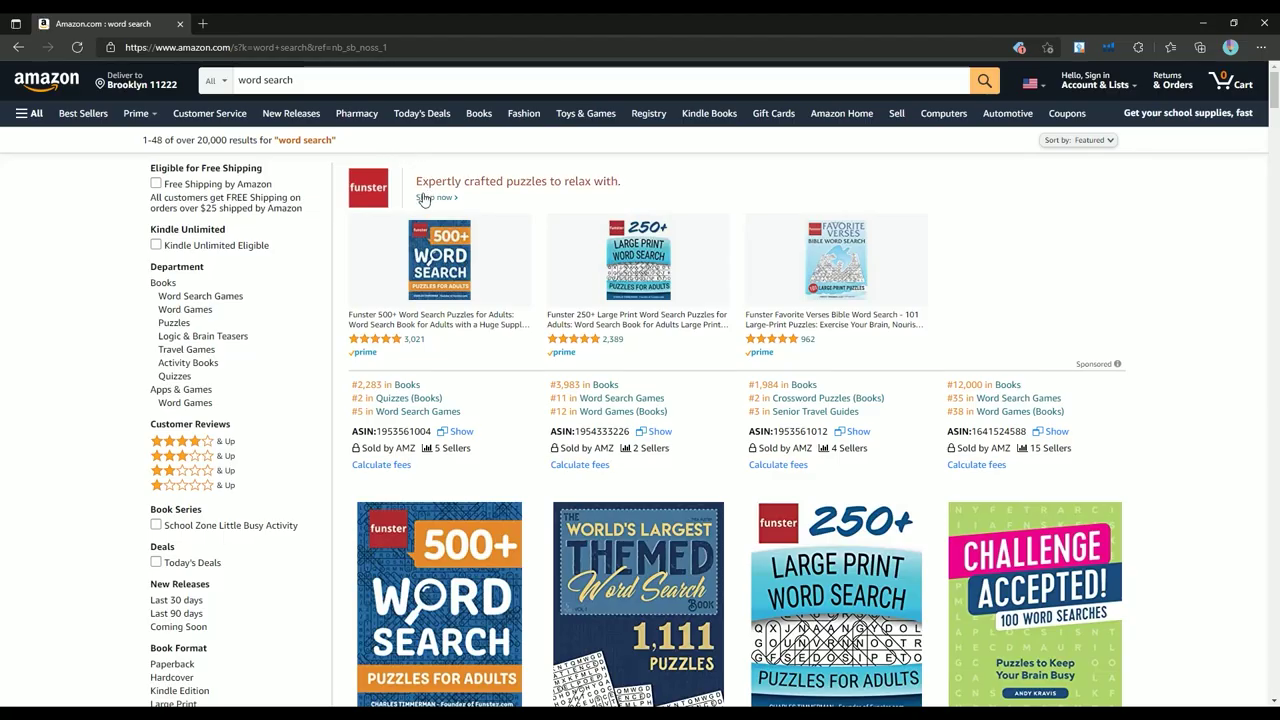
scroll(424, 198, "down", 3)
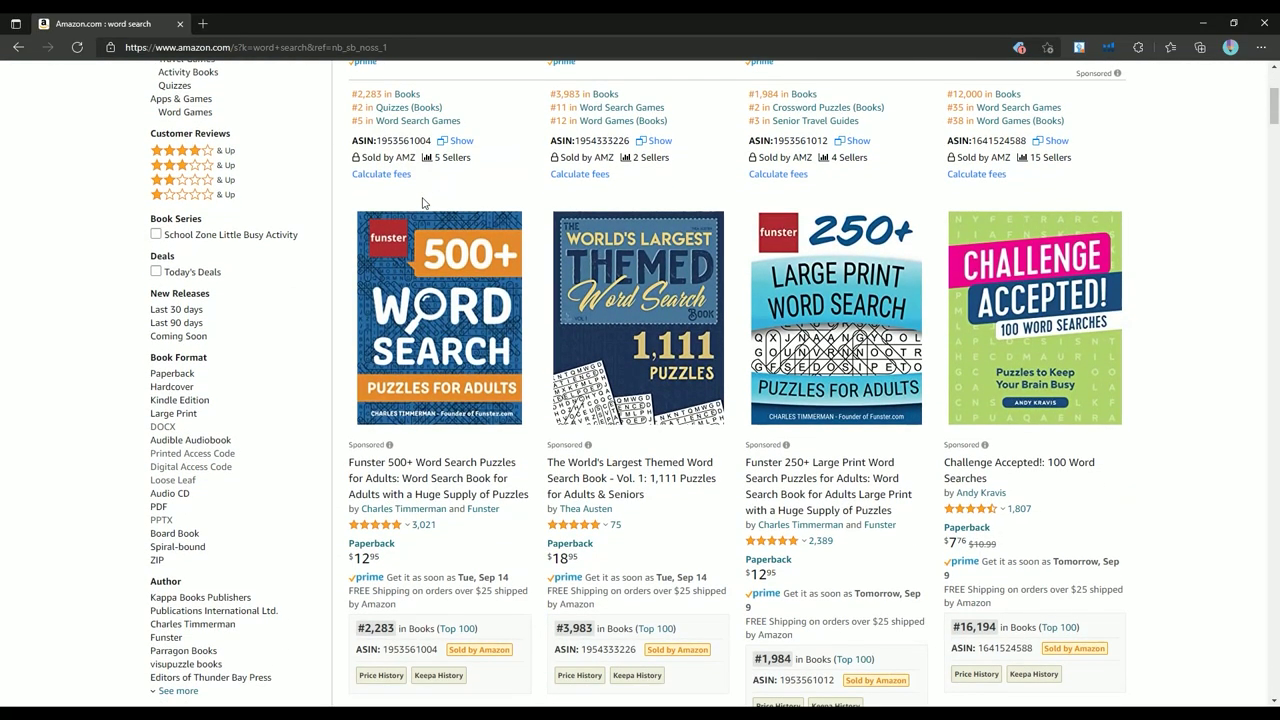
scroll(422, 203, "down", 6)
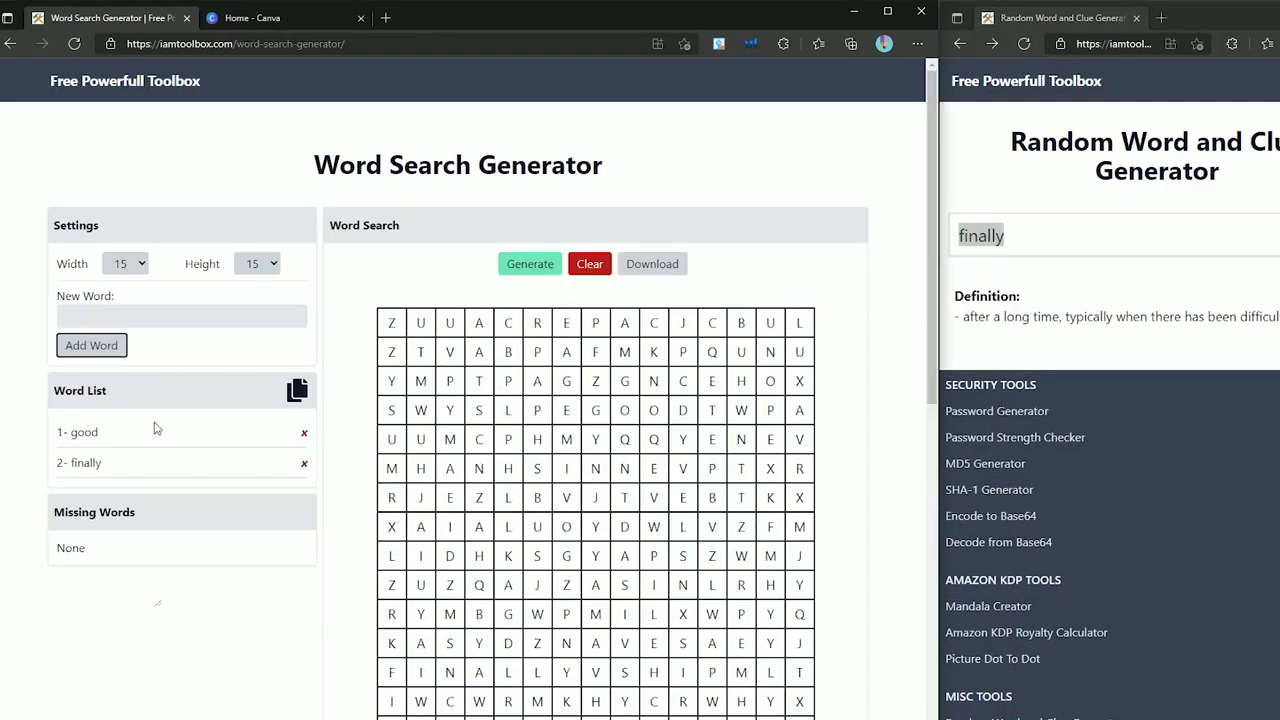
Step: Add the random words cloud, west, support and possibly to the word list
left_click(1024, 43)
double_click(979, 236)
left_click_drag(979, 236, 182, 316)
left_click(91, 345)
left_click(1024, 43)
double_click(975, 236)
left_click_drag(975, 236, 182, 316)
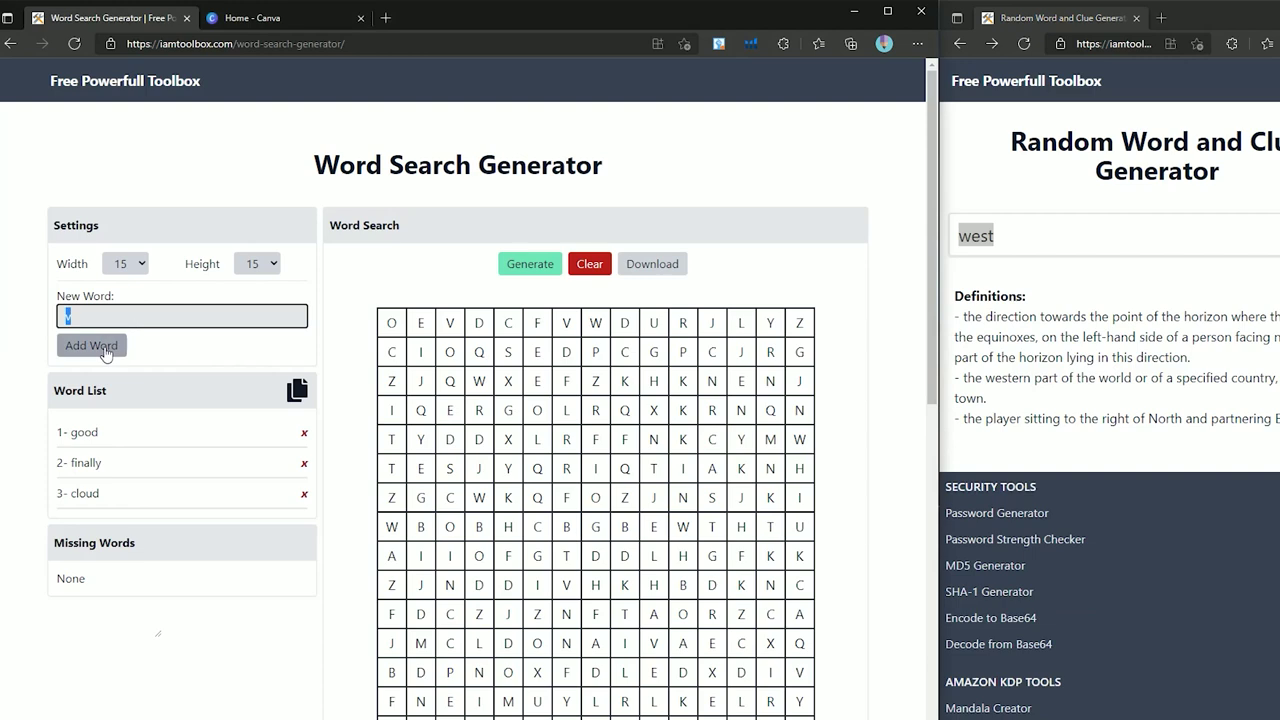
left_click(91, 345)
left_click(1024, 43)
double_click(975, 236)
left_click_drag(975, 236, 182, 316)
left_click(91, 345)
left_click(1024, 43)
double_click(989, 236)
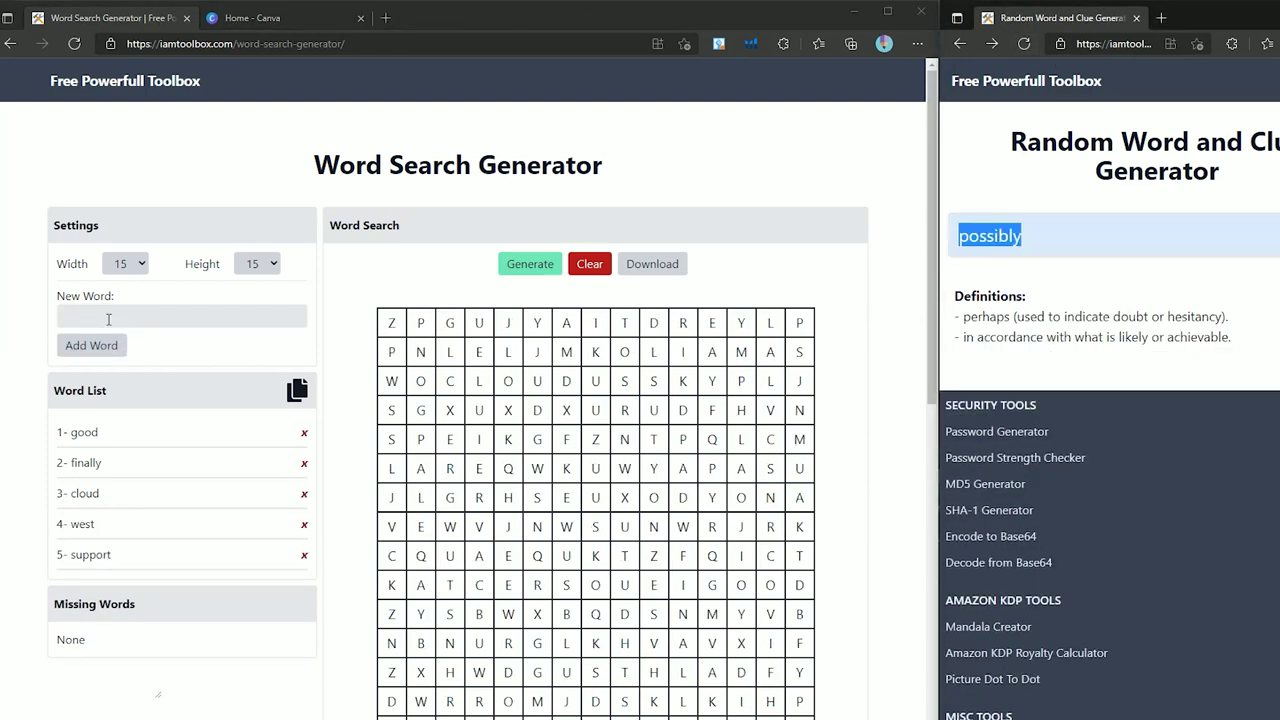
left_click_drag(989, 236, 182, 316)
left_click(91, 345)
Step: Add stretch, vegetable, welcome and floating, then download the regenerated word search
left_click(1024, 43)
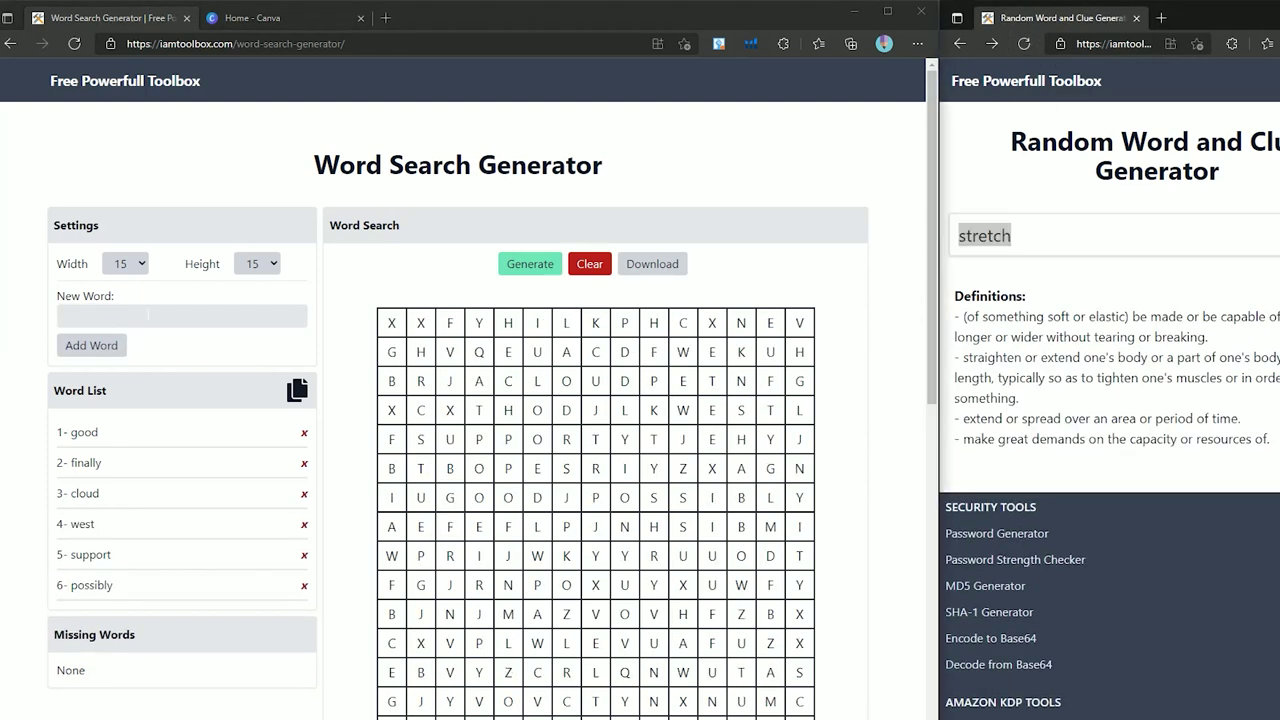
double_click(975, 236)
left_click_drag(975, 236, 182, 316)
left_click(91, 345)
left_click(1024, 43)
double_click(990, 236)
left_click_drag(990, 236, 182, 316)
left_click(91, 345)
left_click(1024, 43)
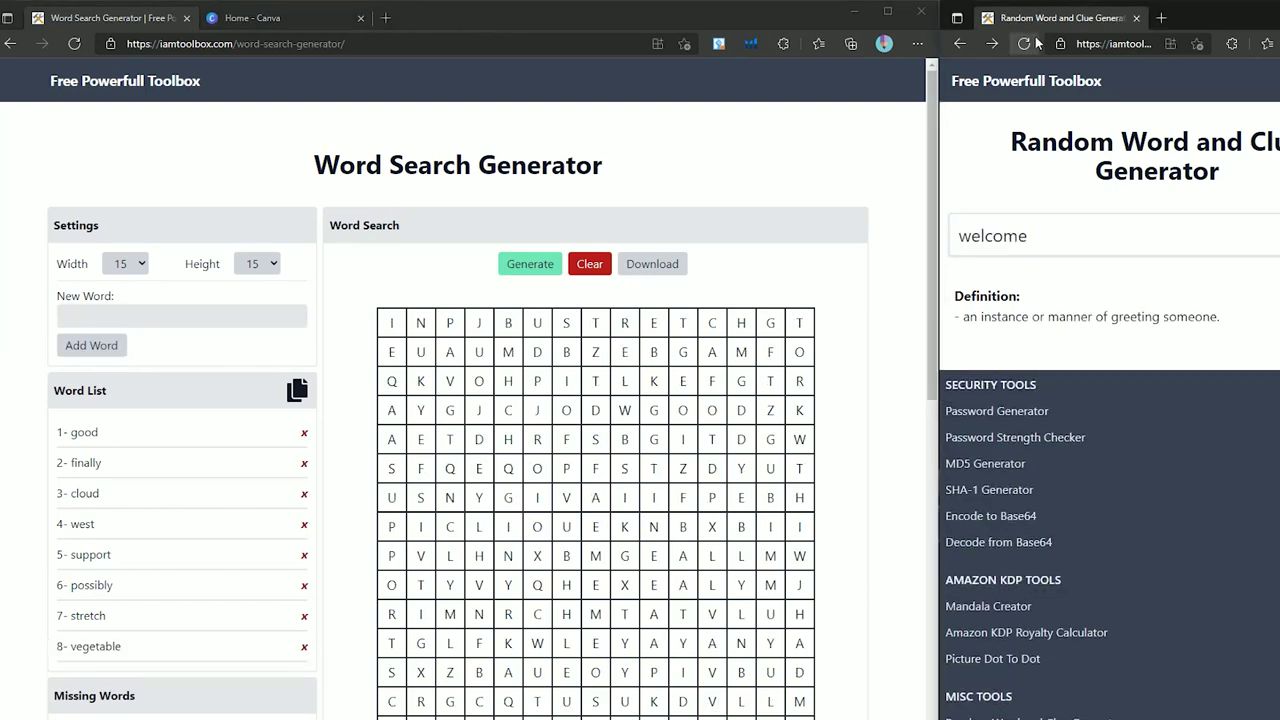
double_click(992, 236)
left_click_drag(992, 236, 272, 322)
left_click(91, 345)
left_click(1024, 43)
left_click(1024, 43)
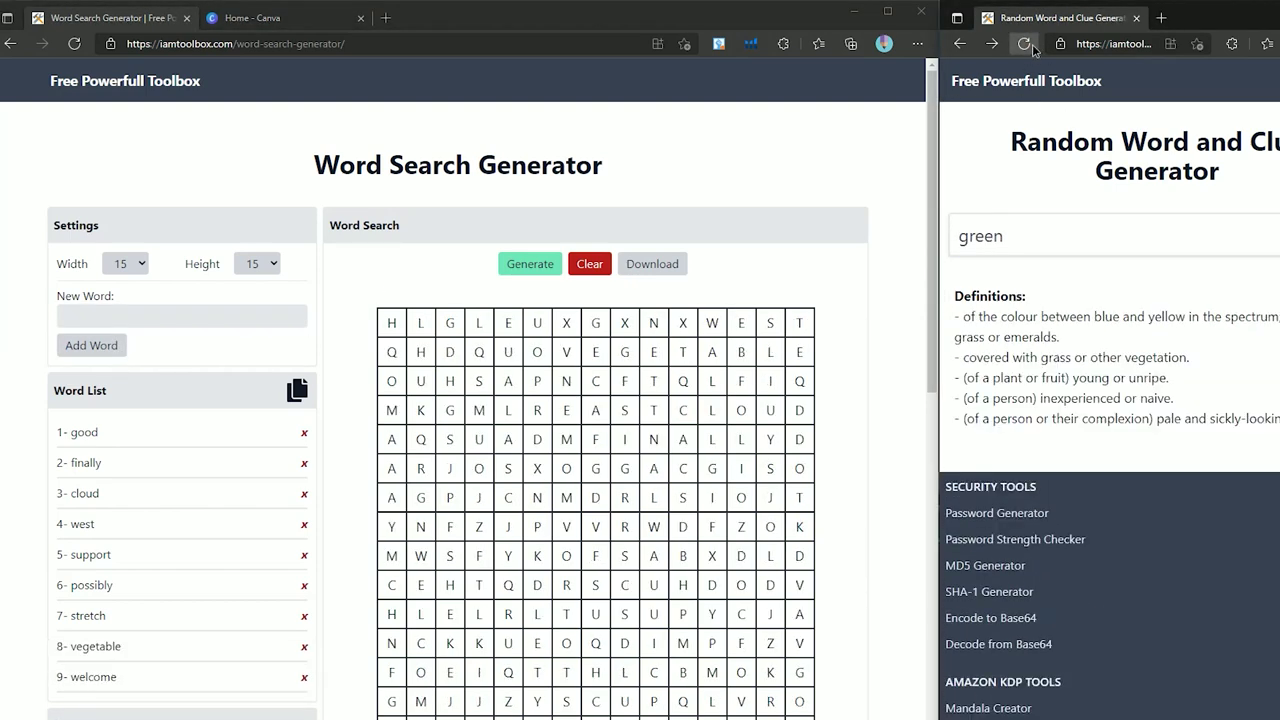
left_click(1024, 43)
double_click(988, 236)
left_click_drag(988, 236, 291, 308)
left_click(91, 345)
left_click(652, 263)
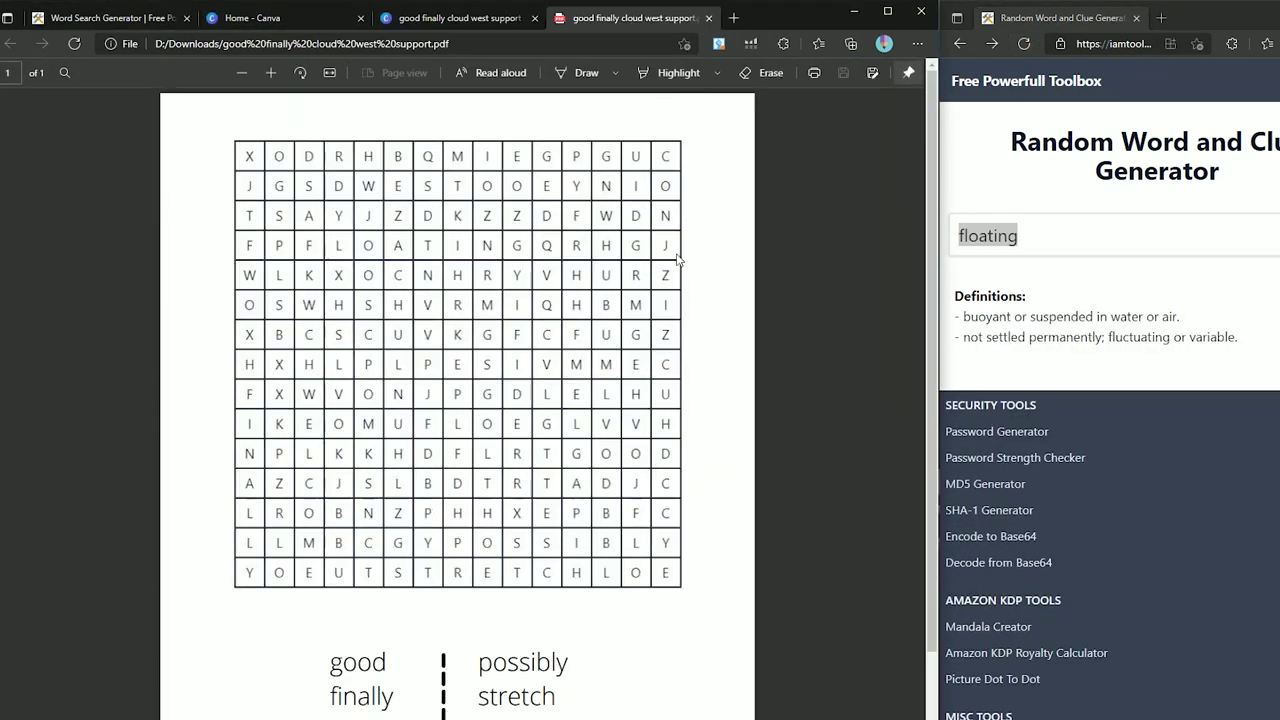
scroll(683, 287, "down", 2)
scroll(683, 287, "up", 2)
scroll(672, 329, "down", 2)
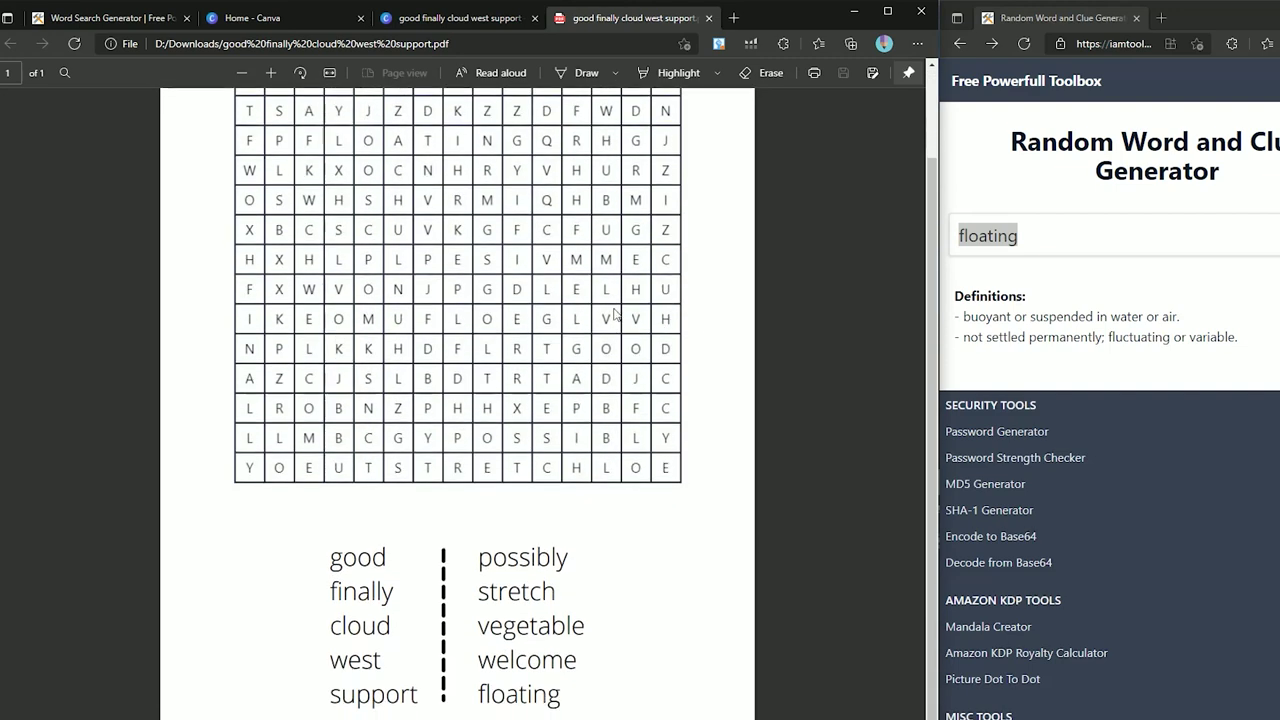
scroll(614, 314, "up", 2)
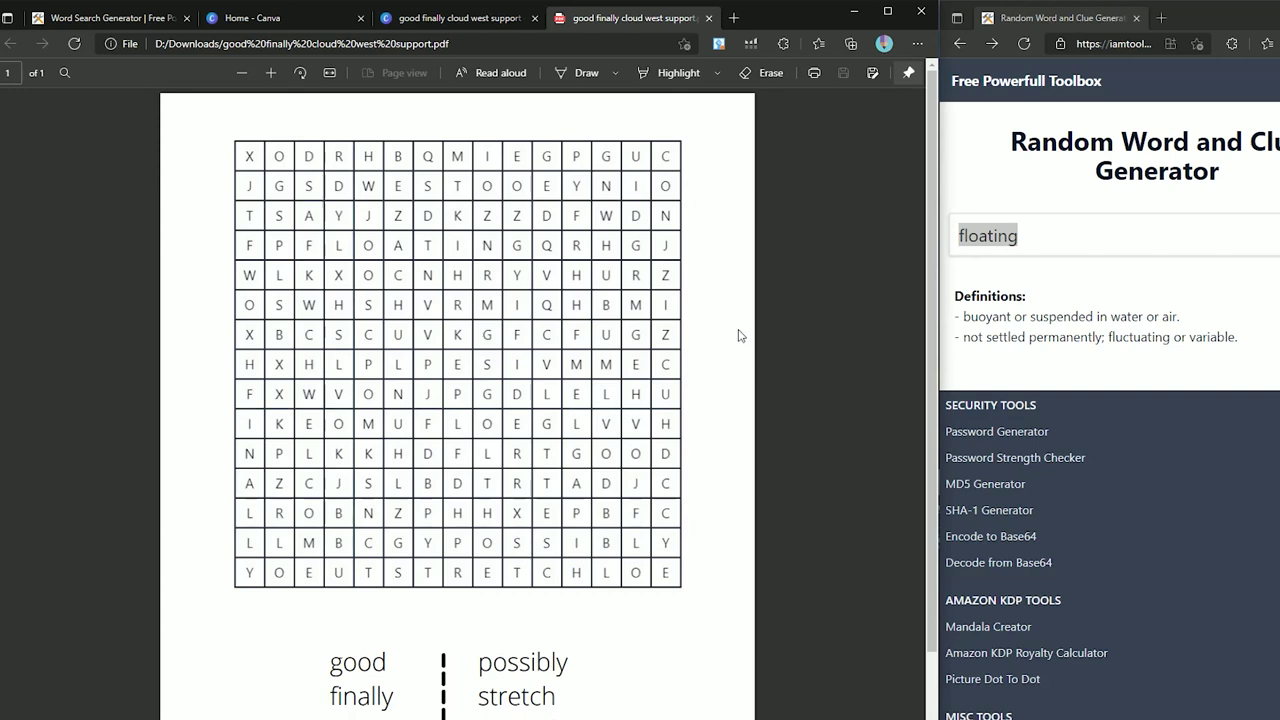